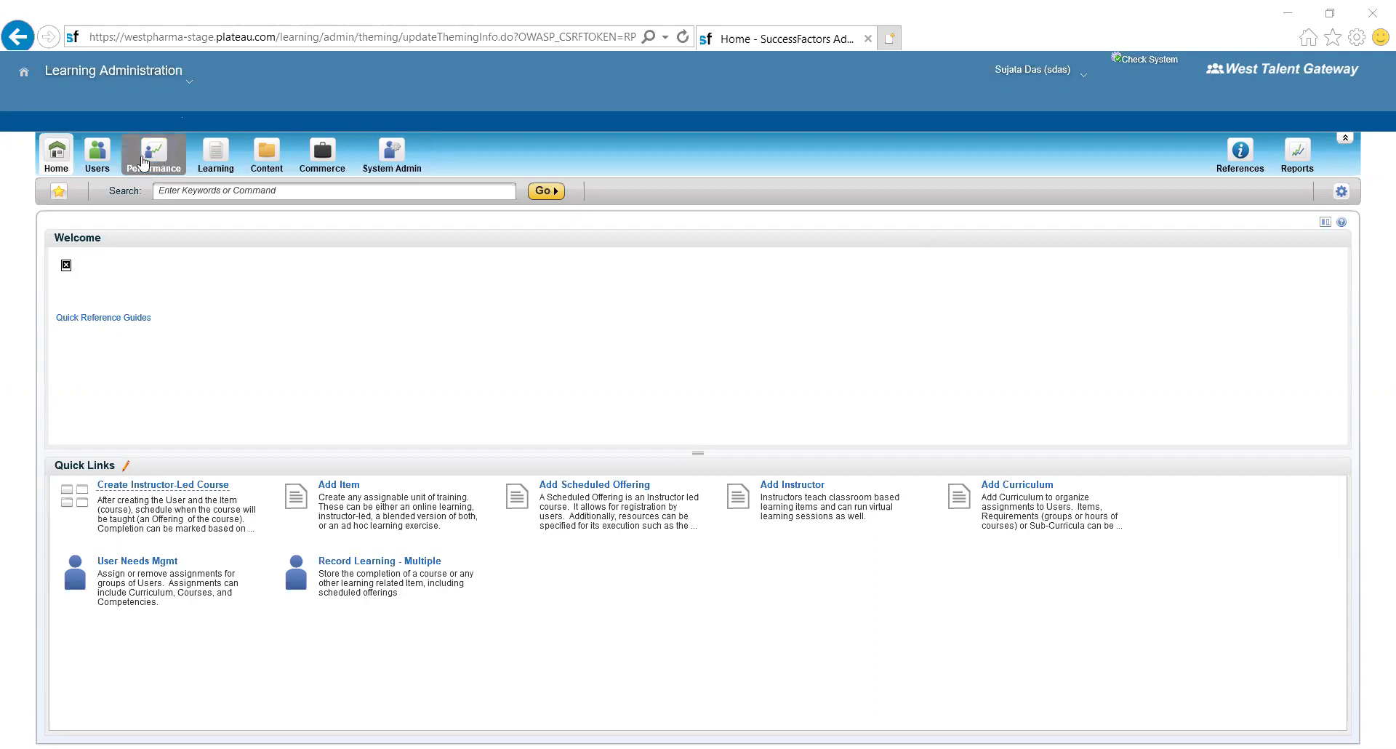
# - Go from the Learning tab to System Admin's Admin Management search page
pyautogui.click(218, 160)
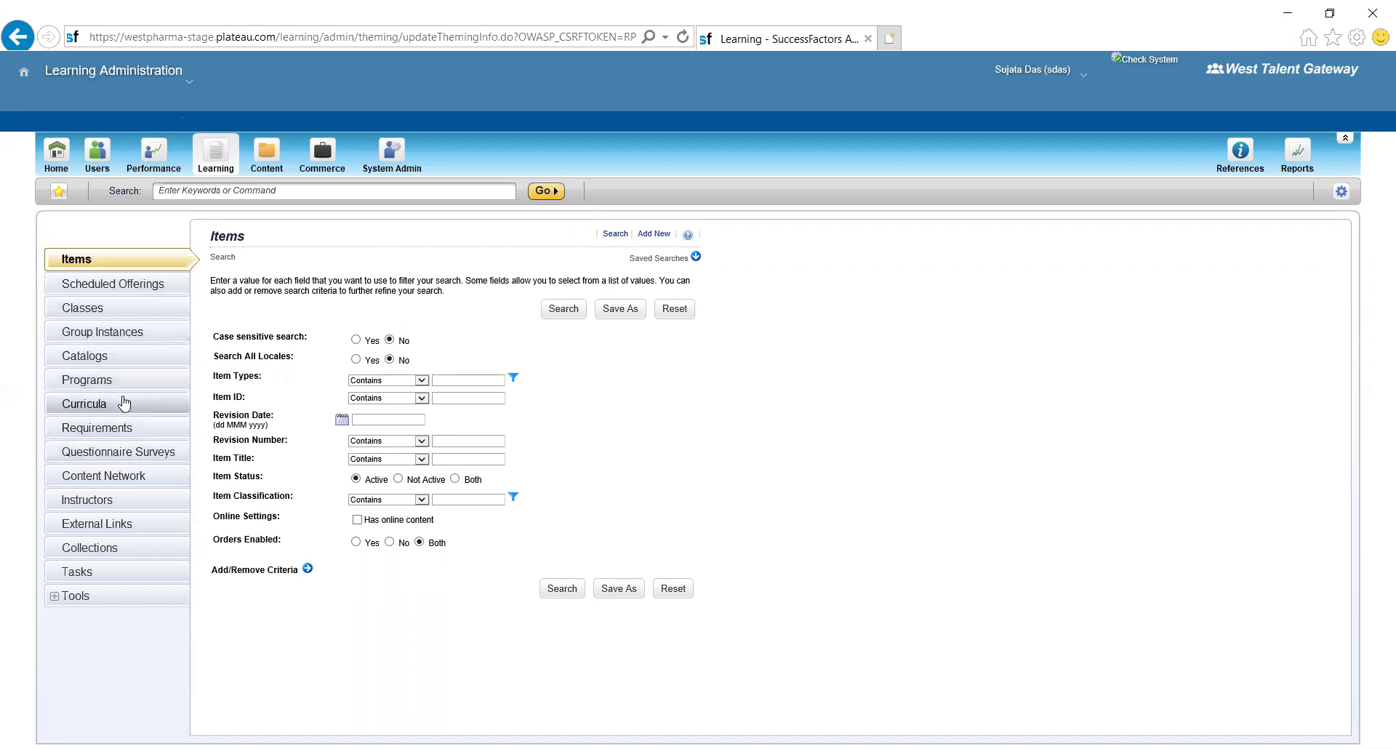
pyautogui.click(395, 164)
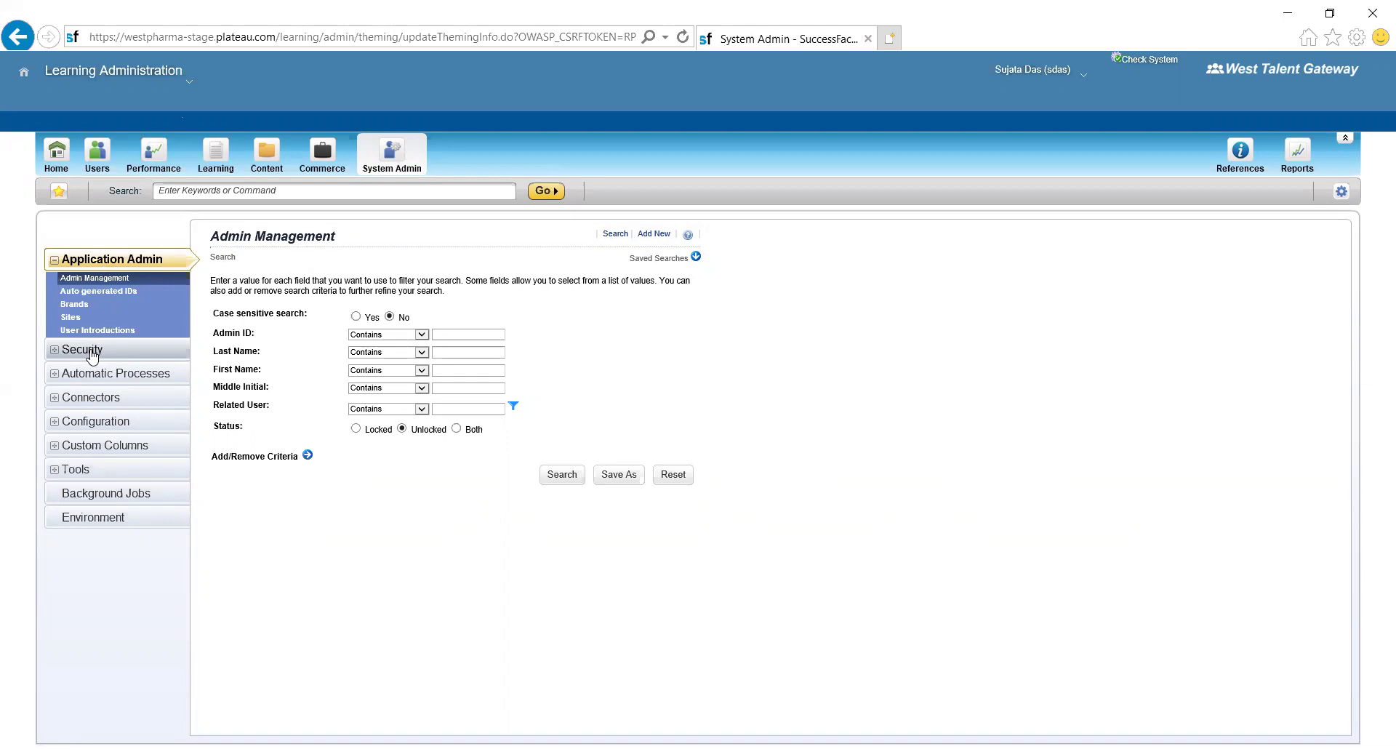
# - Expand Security in the System Admin menu to reach the Domains search page
pyautogui.click(88, 351)
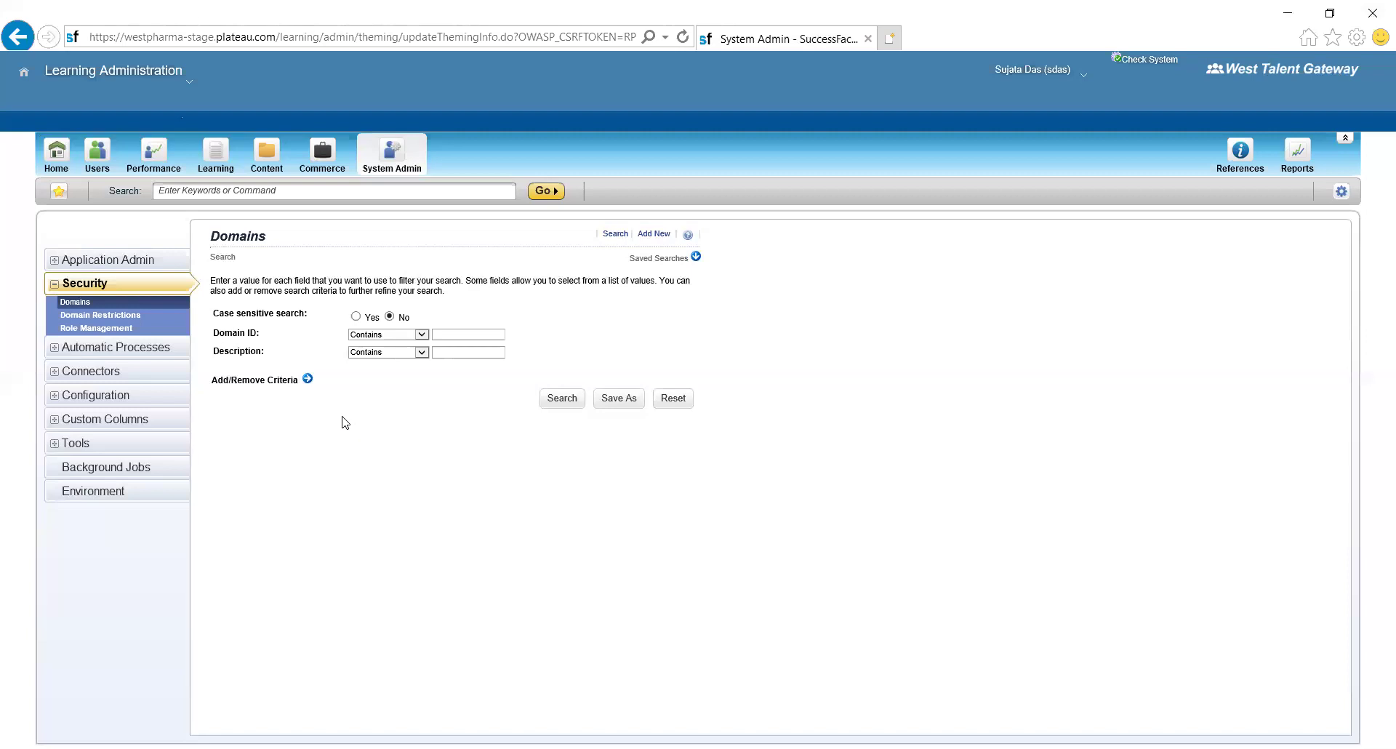
# - Run a Domains search with no criteria and scroll through the 99 domain results
pyautogui.click(563, 399)
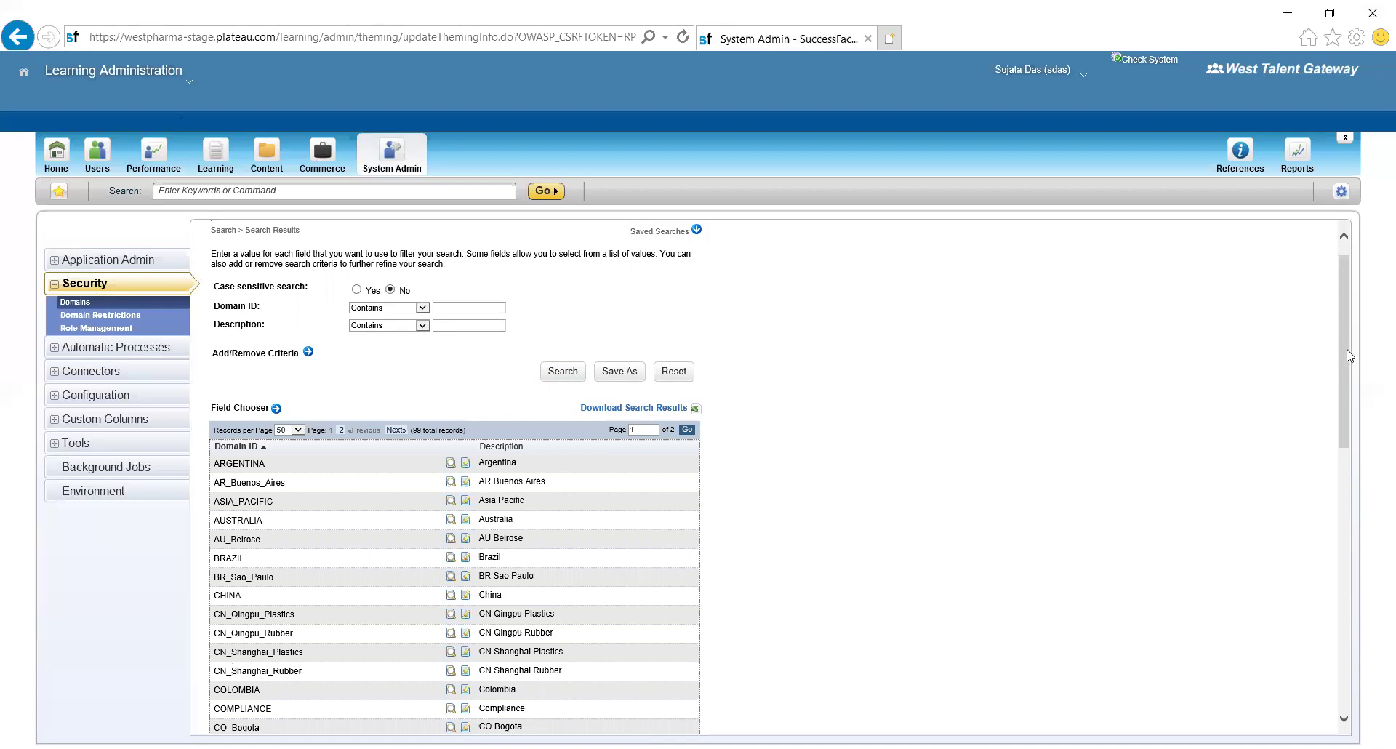
pyautogui.scroll(-5, 1348, 355)
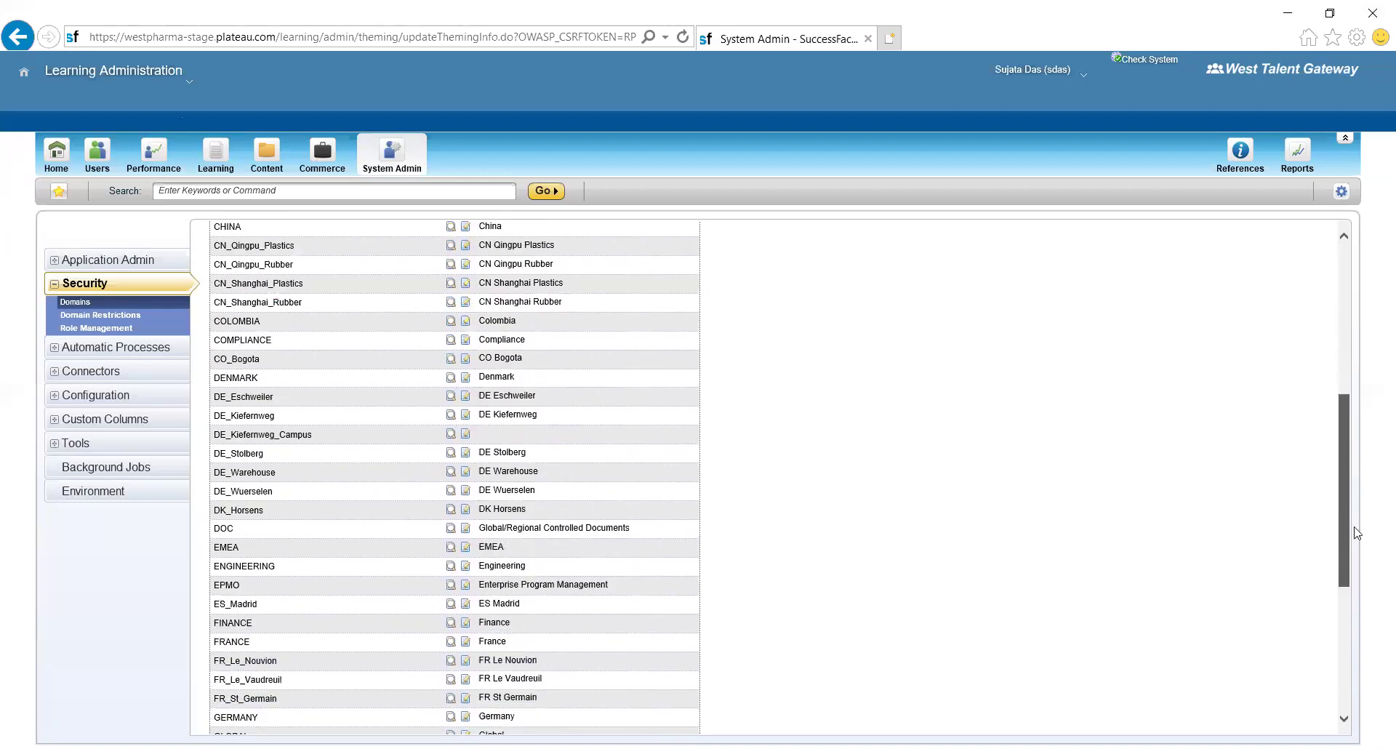
pyautogui.scroll(-3, 1354, 533)
pyautogui.scroll(2, 1375, 655)
pyautogui.scroll(-2, 1374, 625)
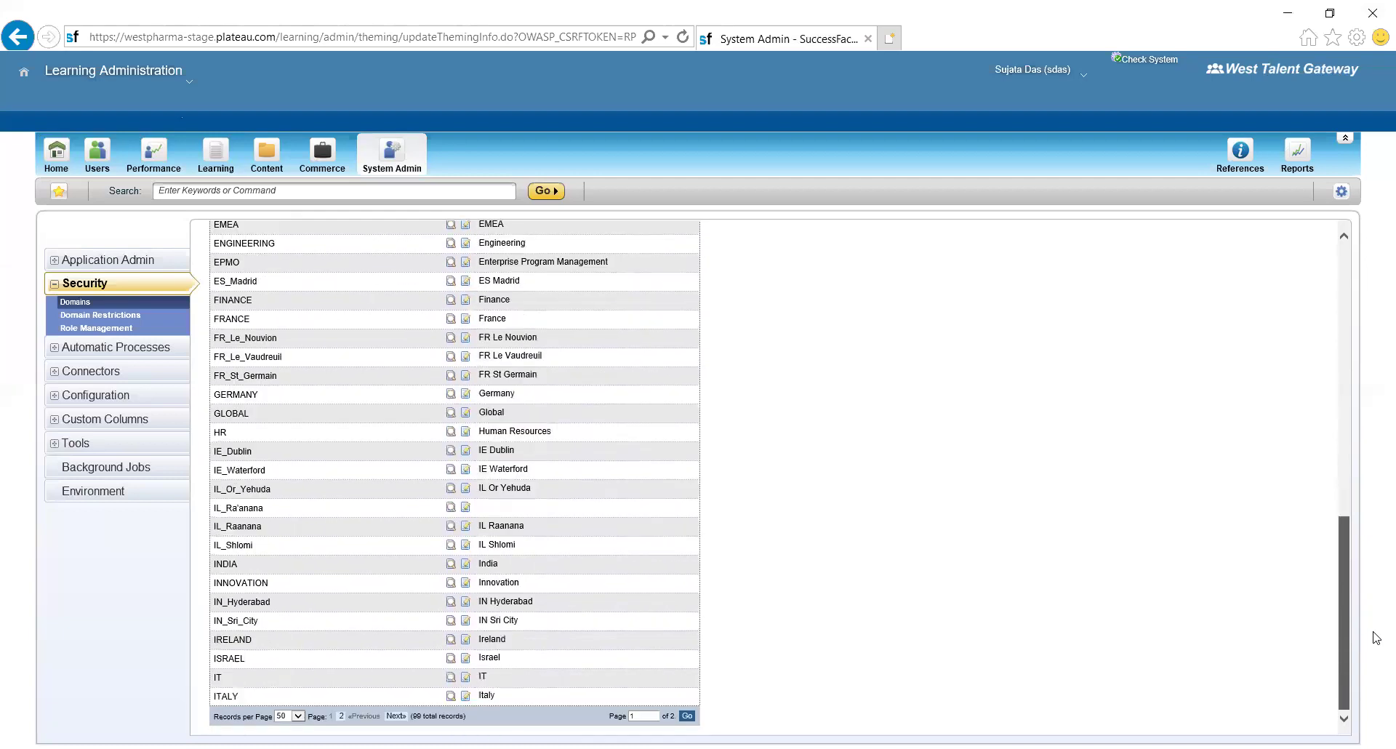
# - Show 500 records per page so all domains appear together, then scroll the list
pyautogui.click(297, 716)
pyautogui.click(282, 725)
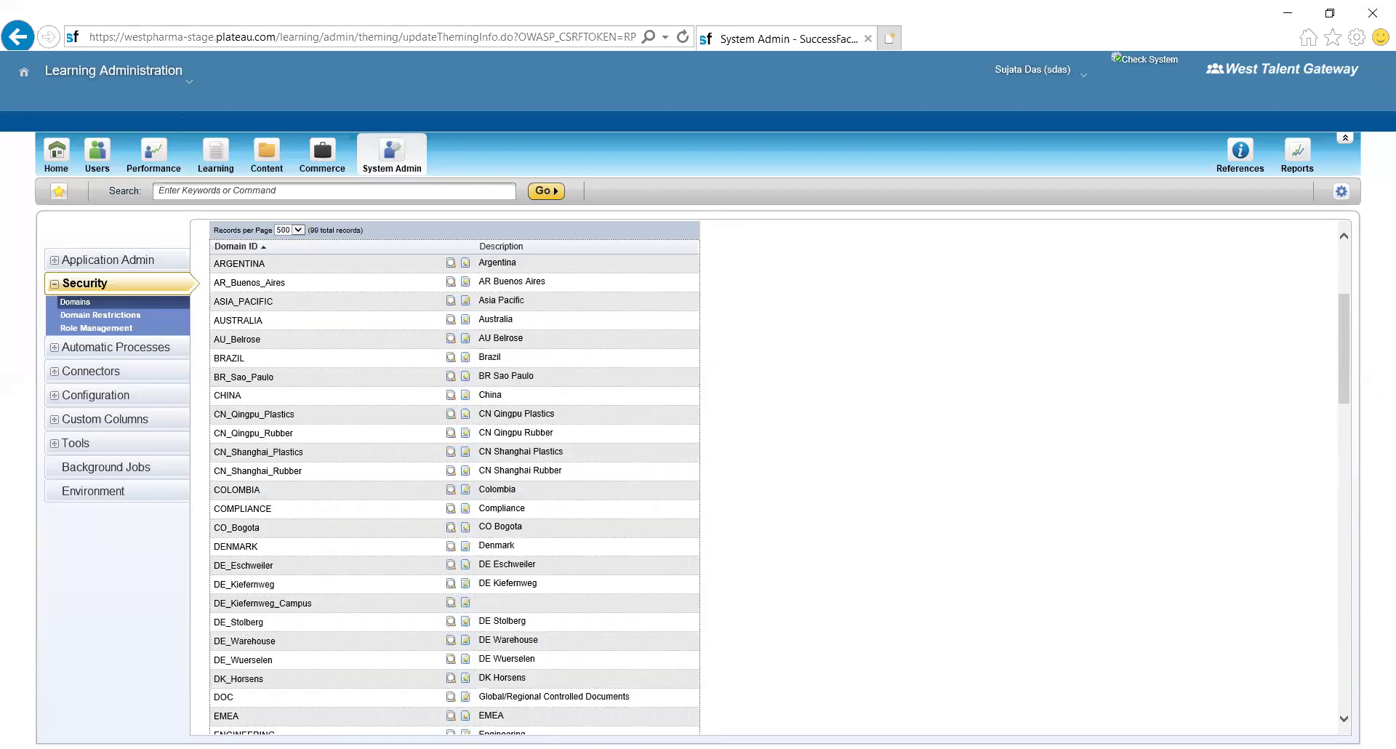
pyautogui.moveTo(1341, 339); pyautogui.dragTo(1375, 558)
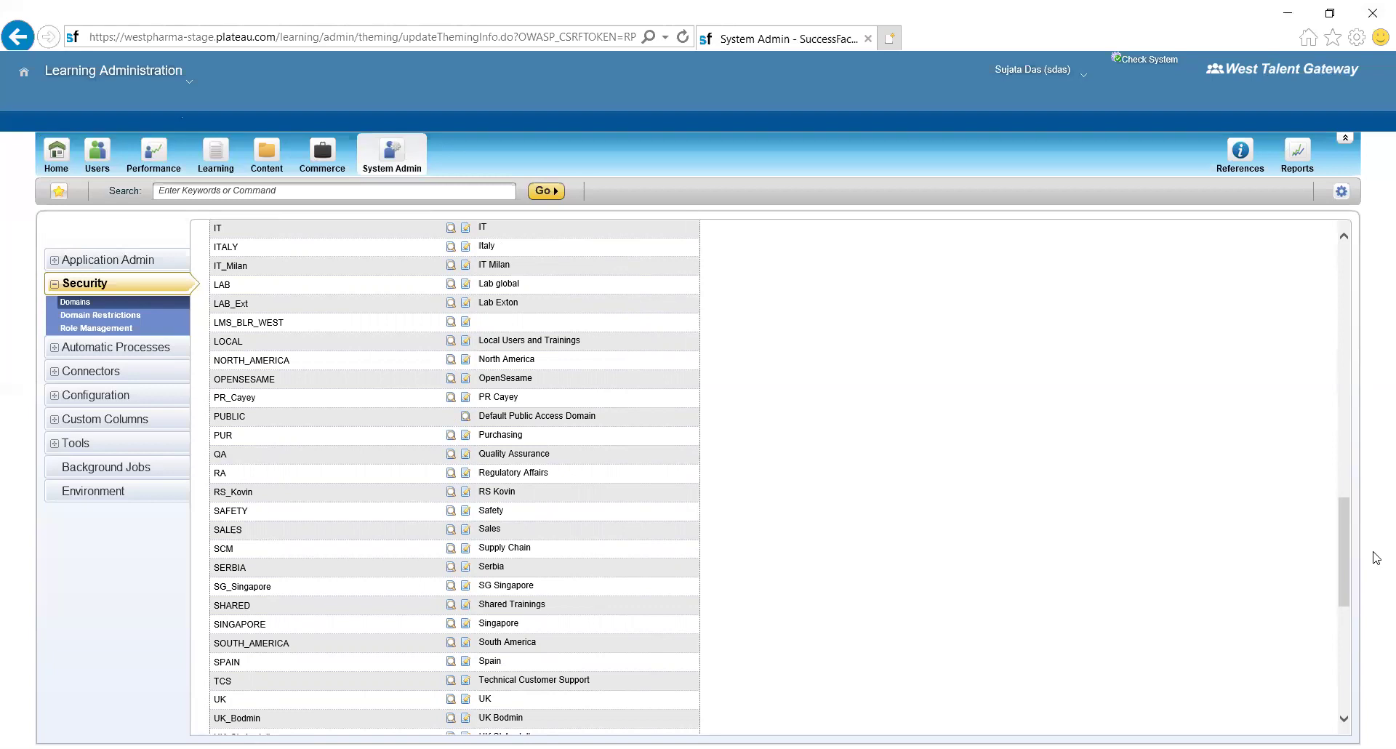
# - Review the domain list, highlighting PUBLIC and its 'Default Public Access Domain' description
pyautogui.scroll(5, 1376, 557)
pyautogui.scroll(8, 1376, 558)
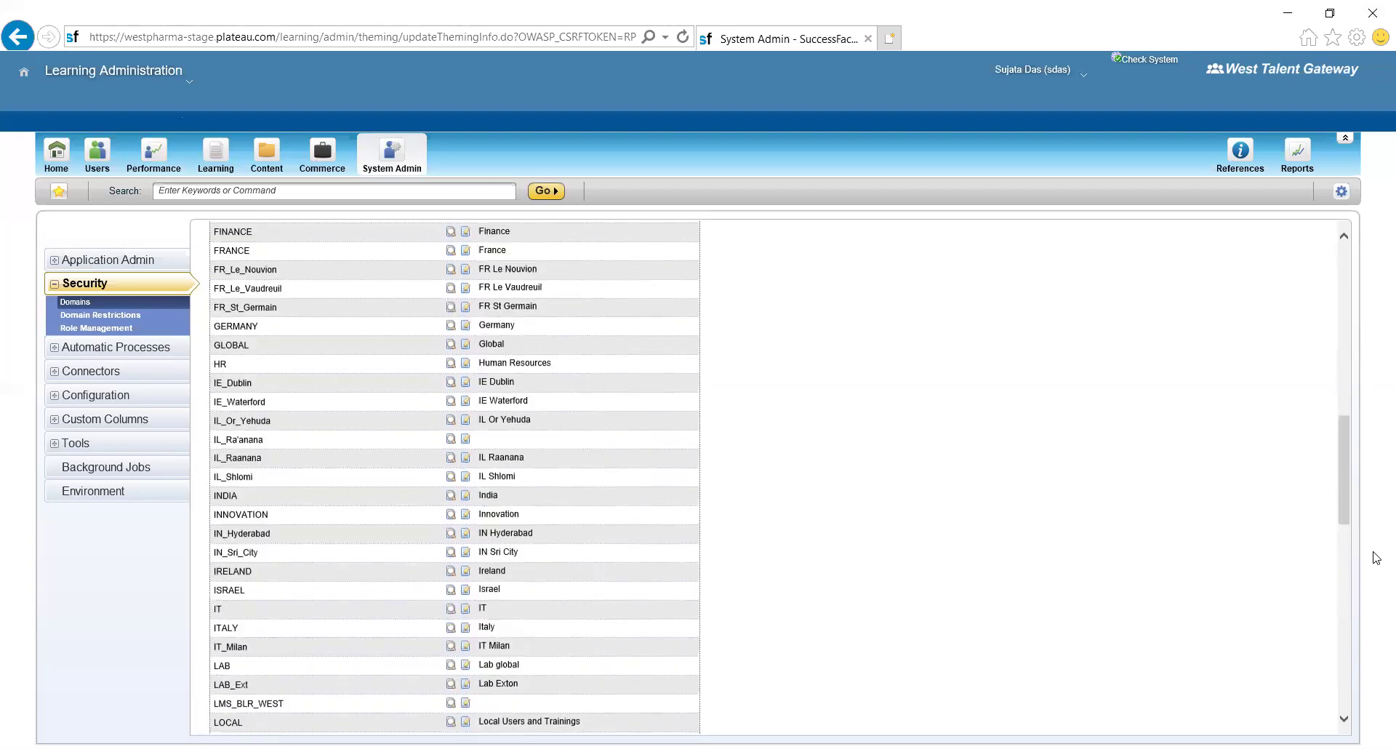
pyautogui.scroll(-14, 1376, 558)
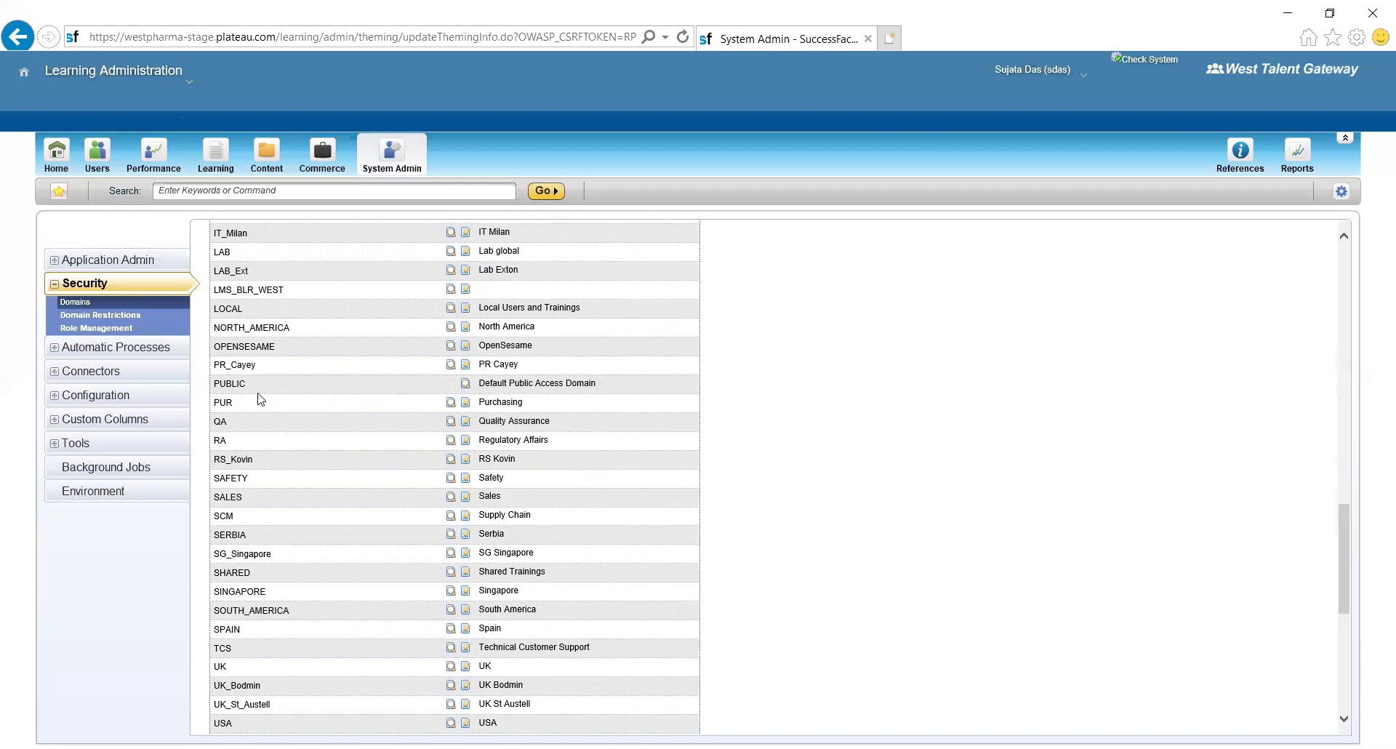
pyautogui.moveTo(213, 383); pyautogui.dragTo(330, 386)
pyautogui.moveTo(479, 382); pyautogui.dragTo(608, 381)
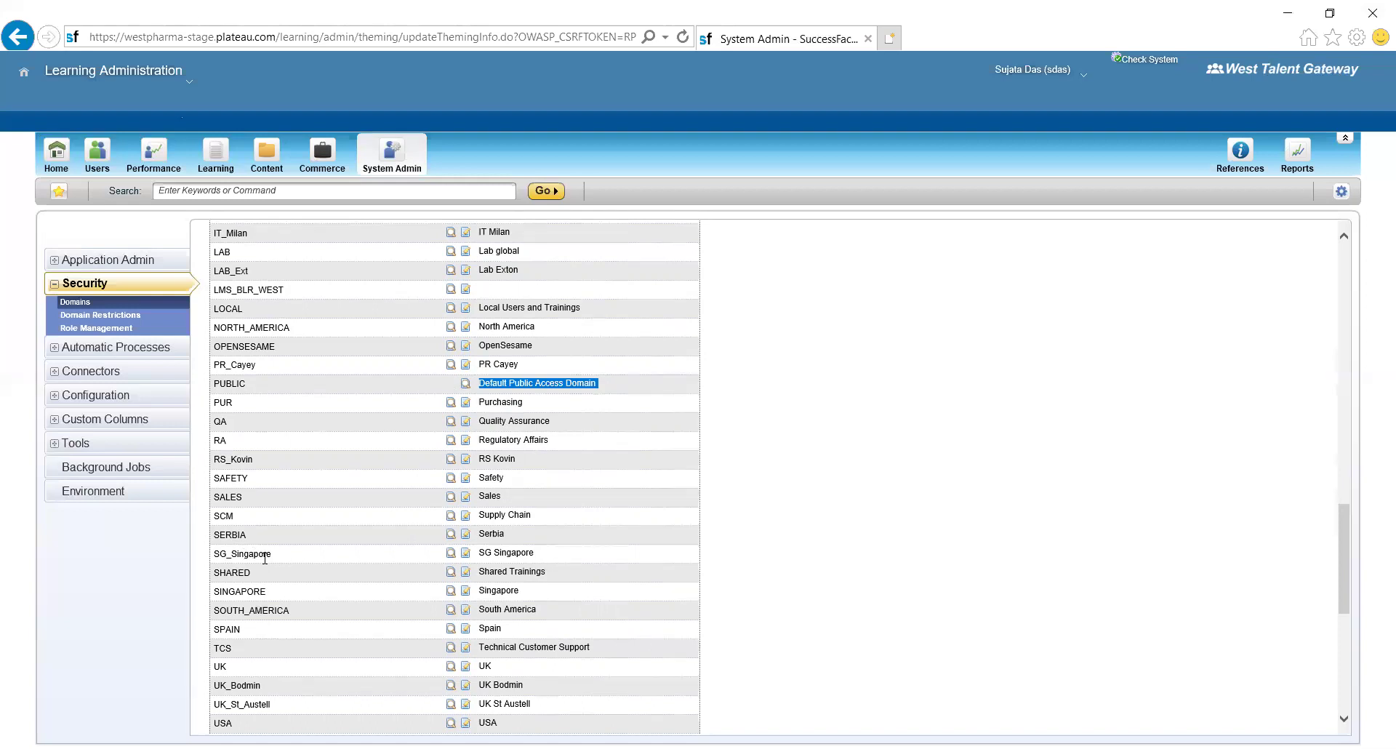
pyautogui.click(265, 558)
pyautogui.scroll(15, 265, 557)
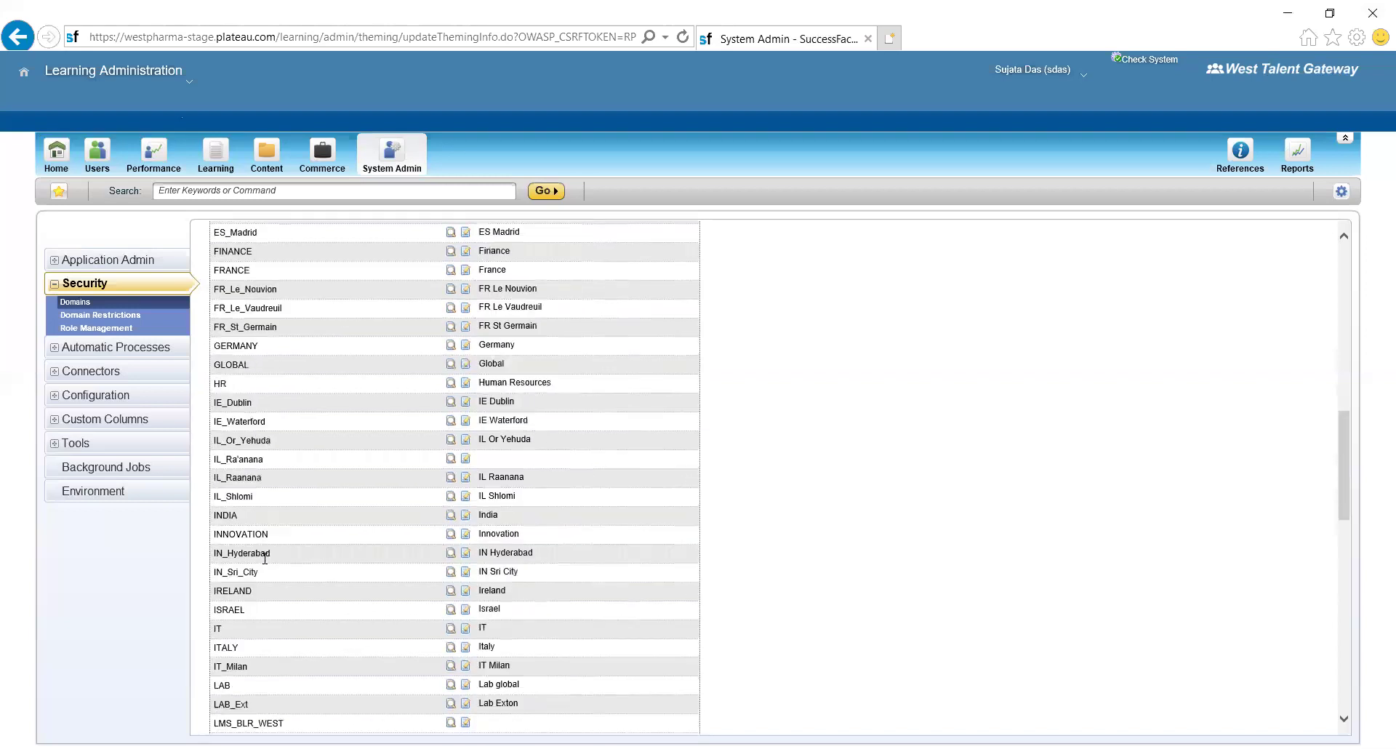
pyautogui.scroll(-1, 264, 558)
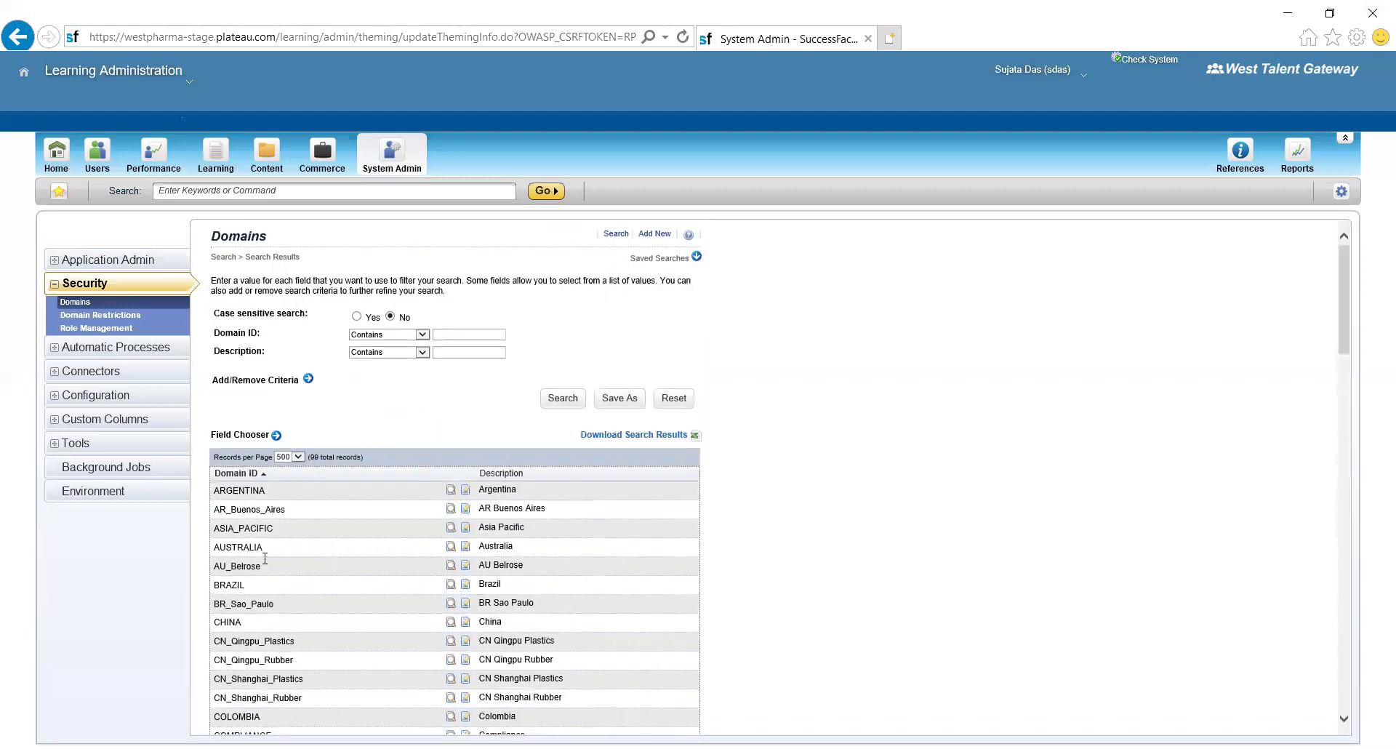
# - Add root-level domain INDIA_Test with description INDIA_Test
pyautogui.click(654, 235)
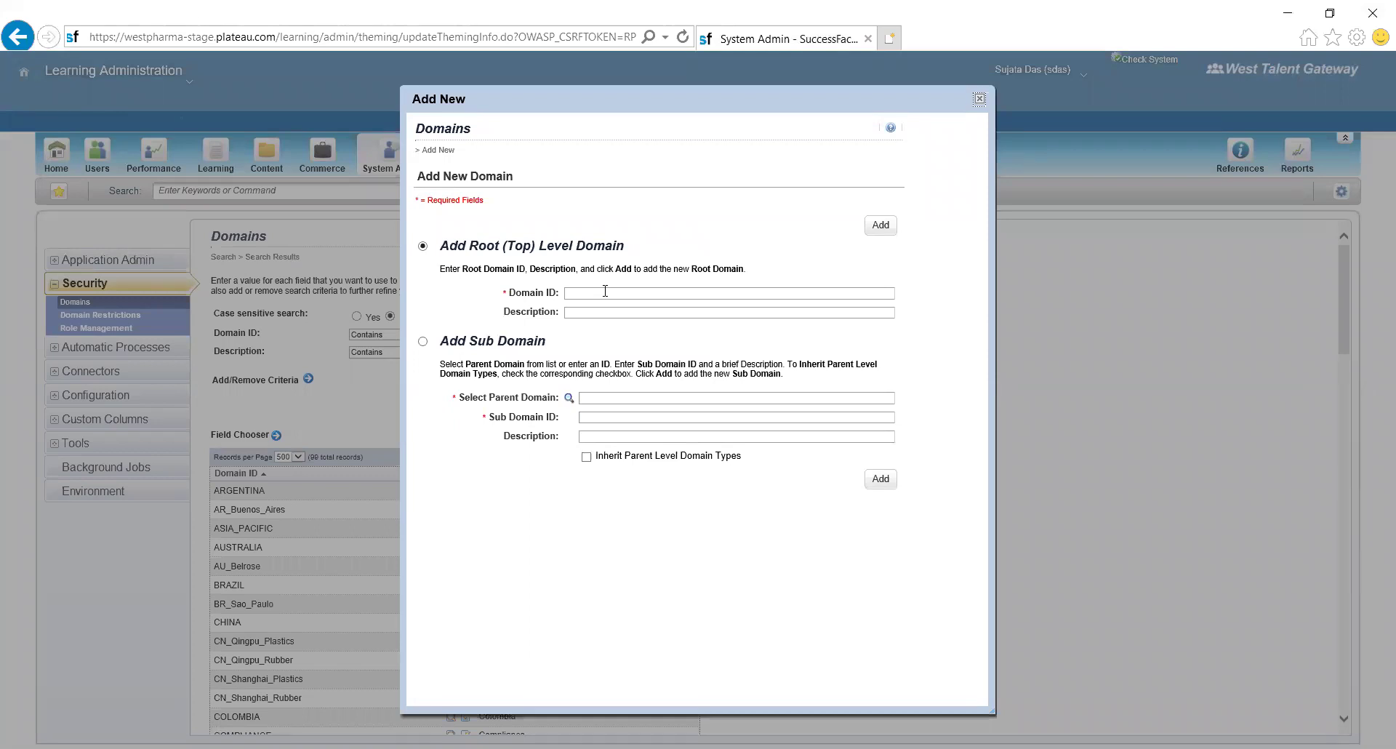
pyautogui.click(605, 291)
pyautogui.write('INDIA_Tes')
pyautogui.doubleClick(605, 291)
pyautogui.click(608, 315)
pyautogui.write('INDIA_Test')
pyautogui.click(886, 228)
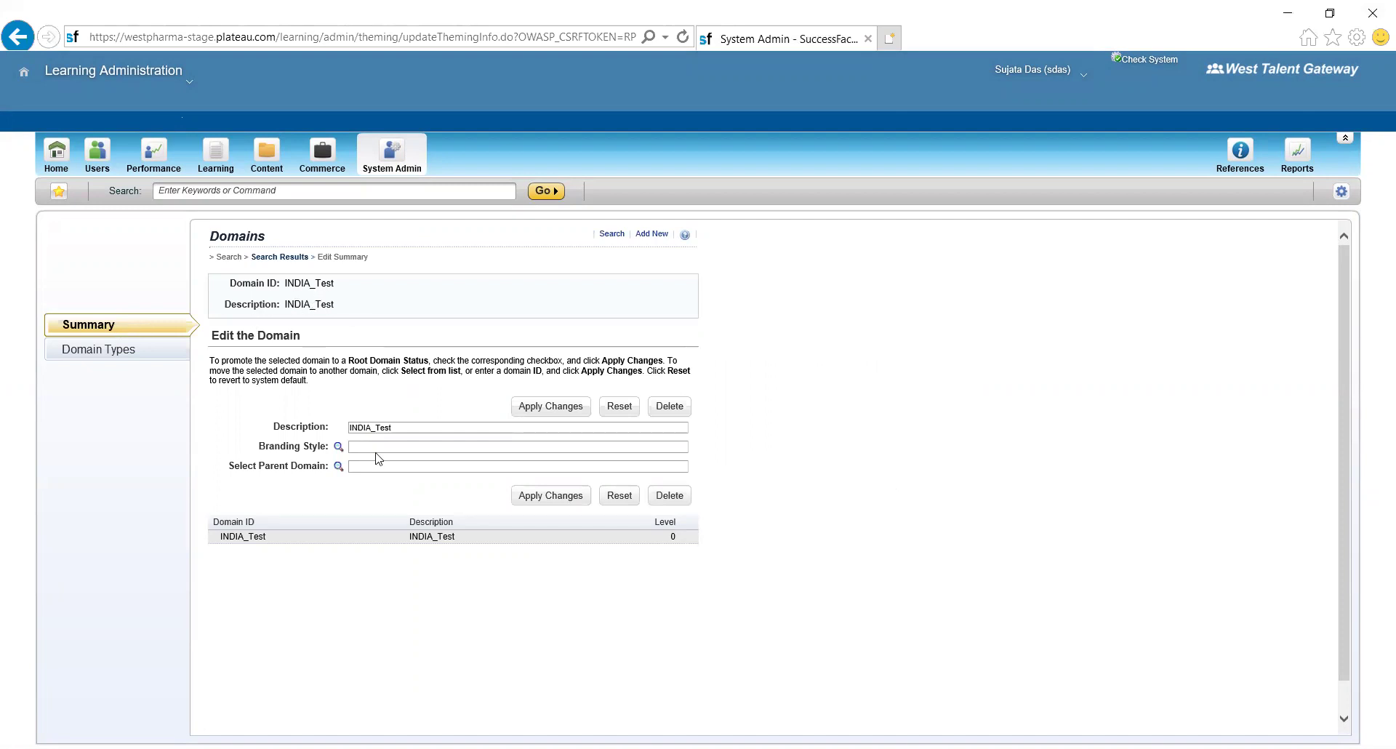
# - Check INDIA_Test's summary: Branding Style lookup tried, domain level shown as 0
pyautogui.click(337, 447)
pyautogui.moveTo(663, 544); pyautogui.dragTo(690, 540)
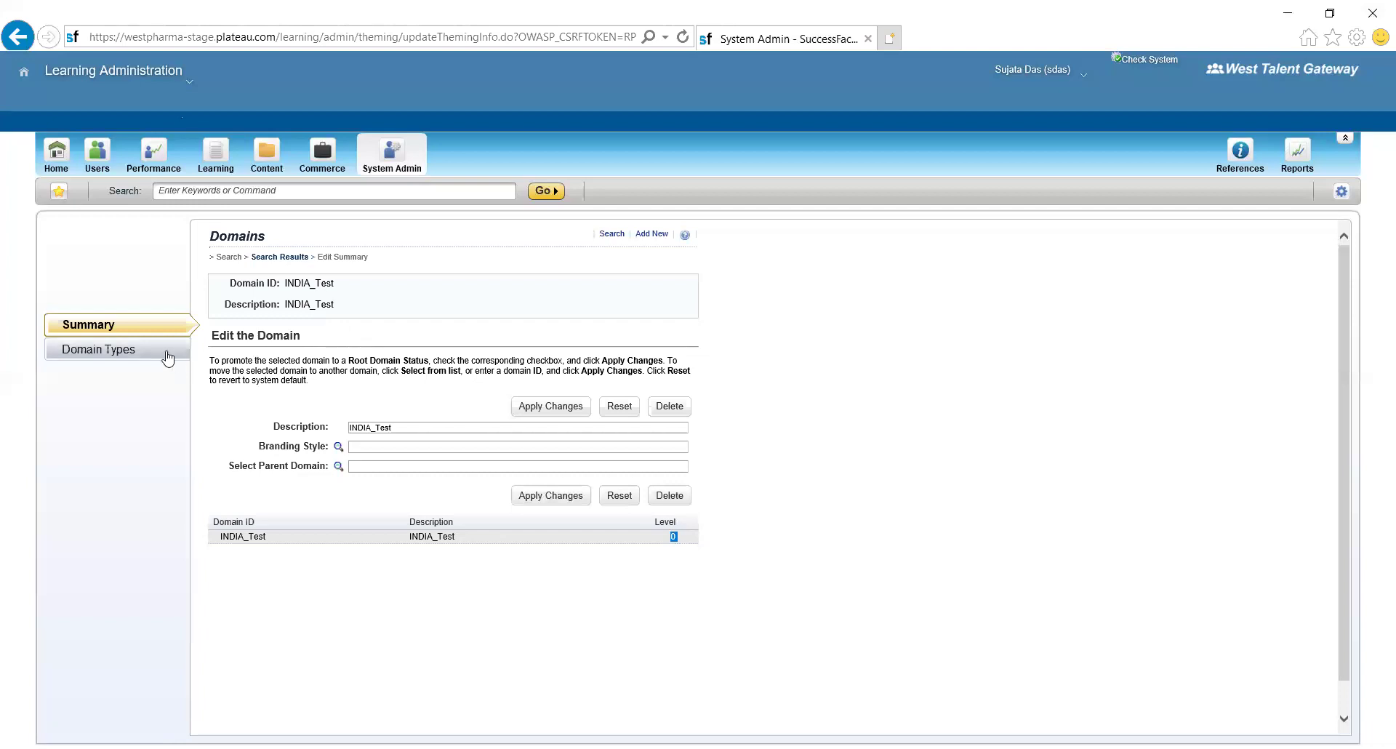
pyautogui.click(114, 352)
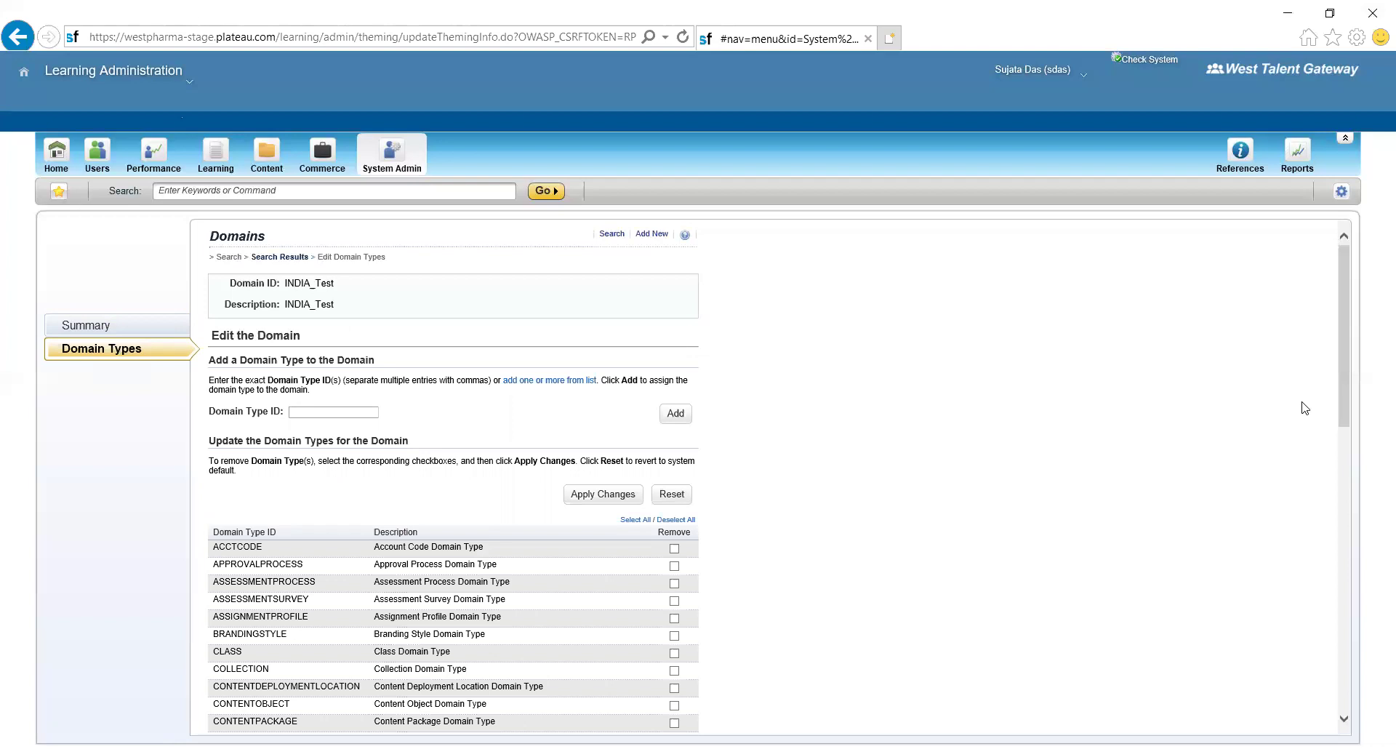
pyautogui.moveTo(1345, 397); pyautogui.dragTo(1329, 476)
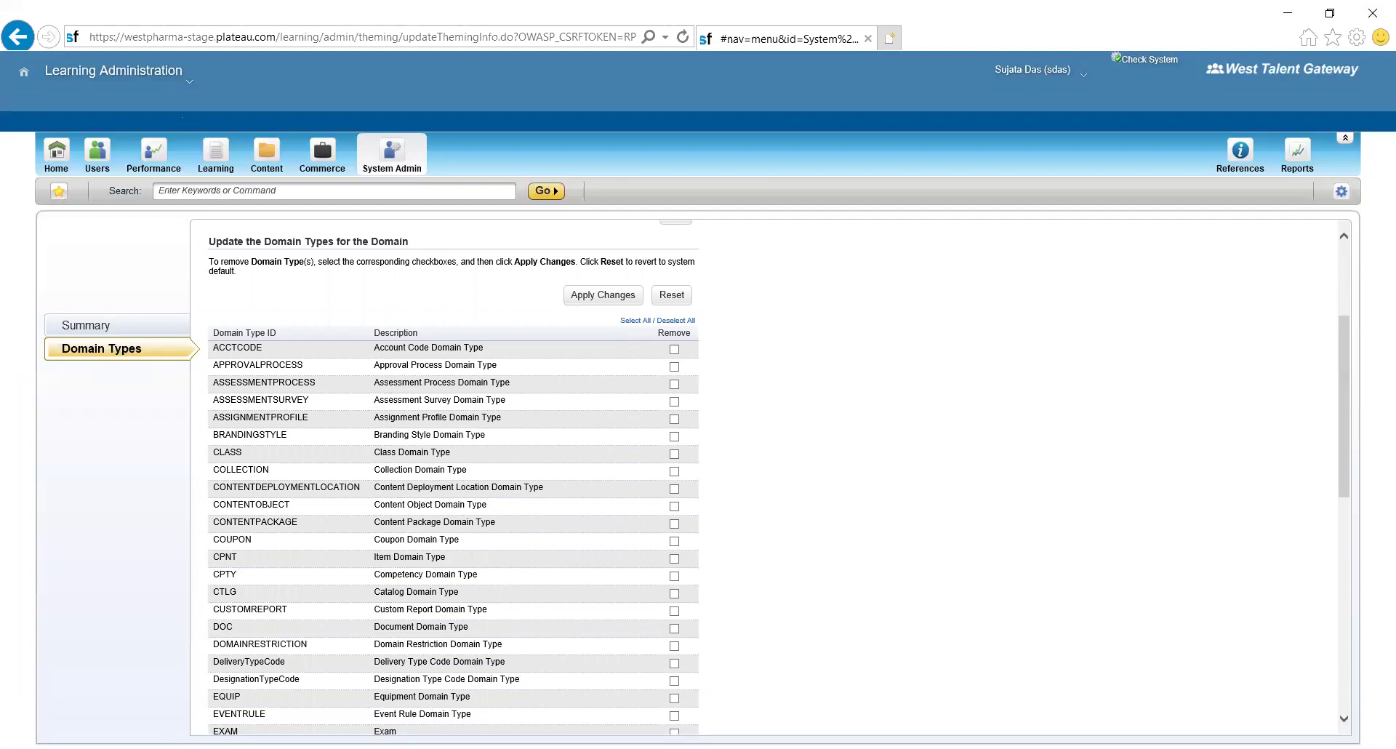
pyautogui.moveTo(1345, 423); pyautogui.dragTo(1339, 310)
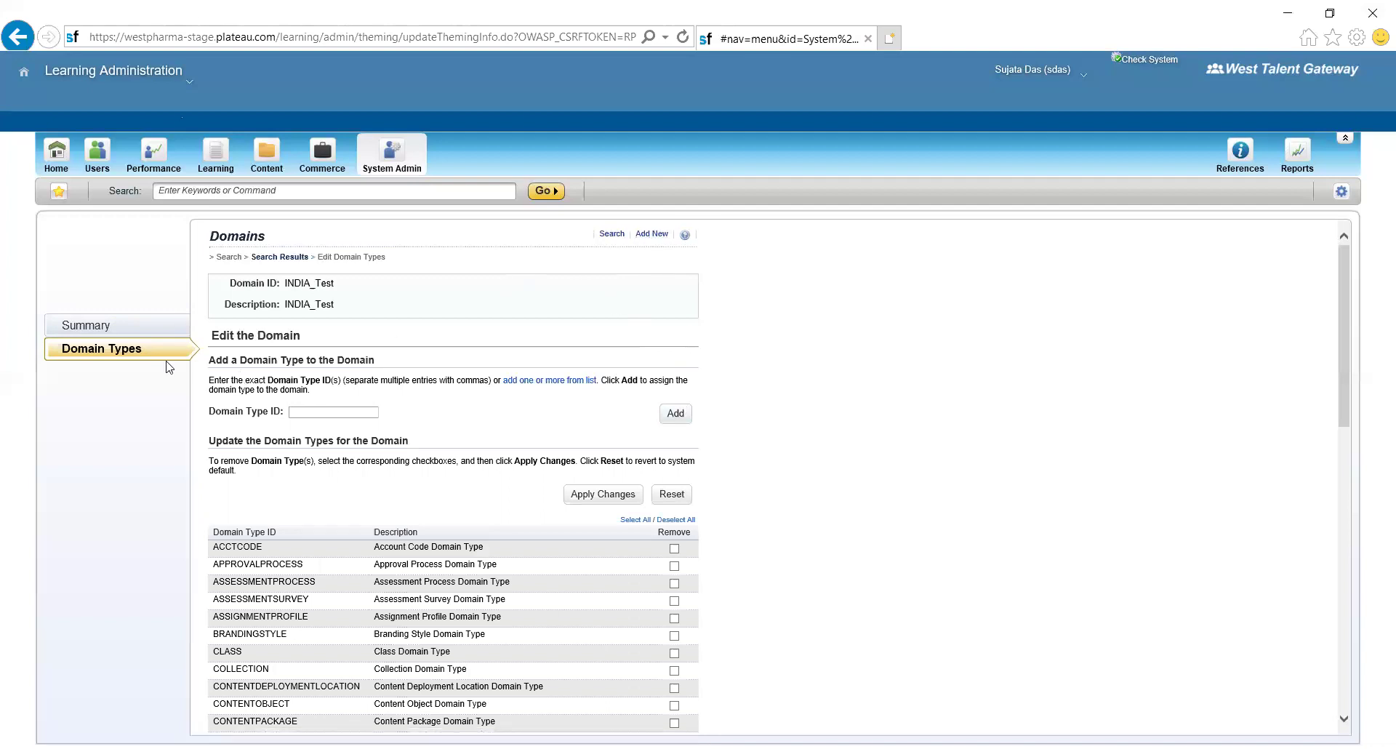
pyautogui.click(120, 334)
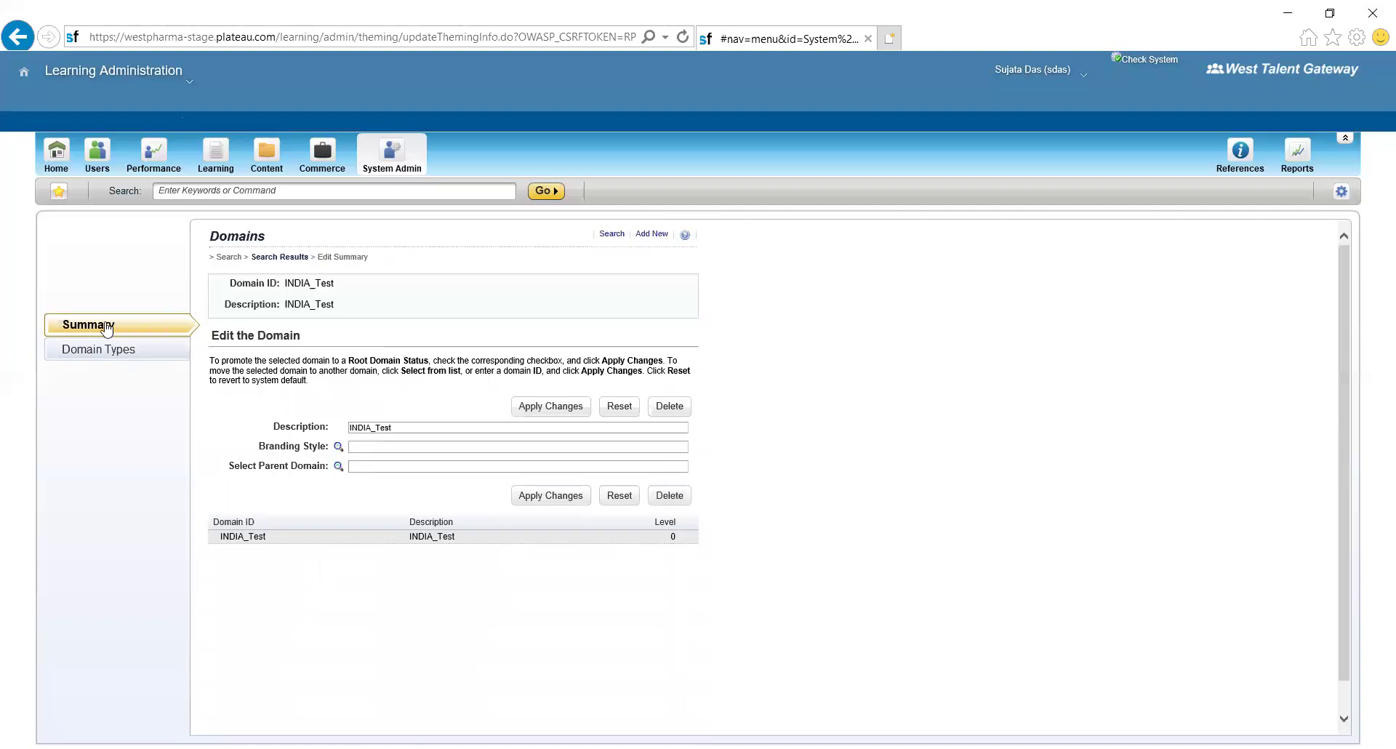
pyautogui.click(107, 329)
# - Begin a sub domain with parent CHENNAI, inheriting parent level domain types
pyautogui.click(654, 234)
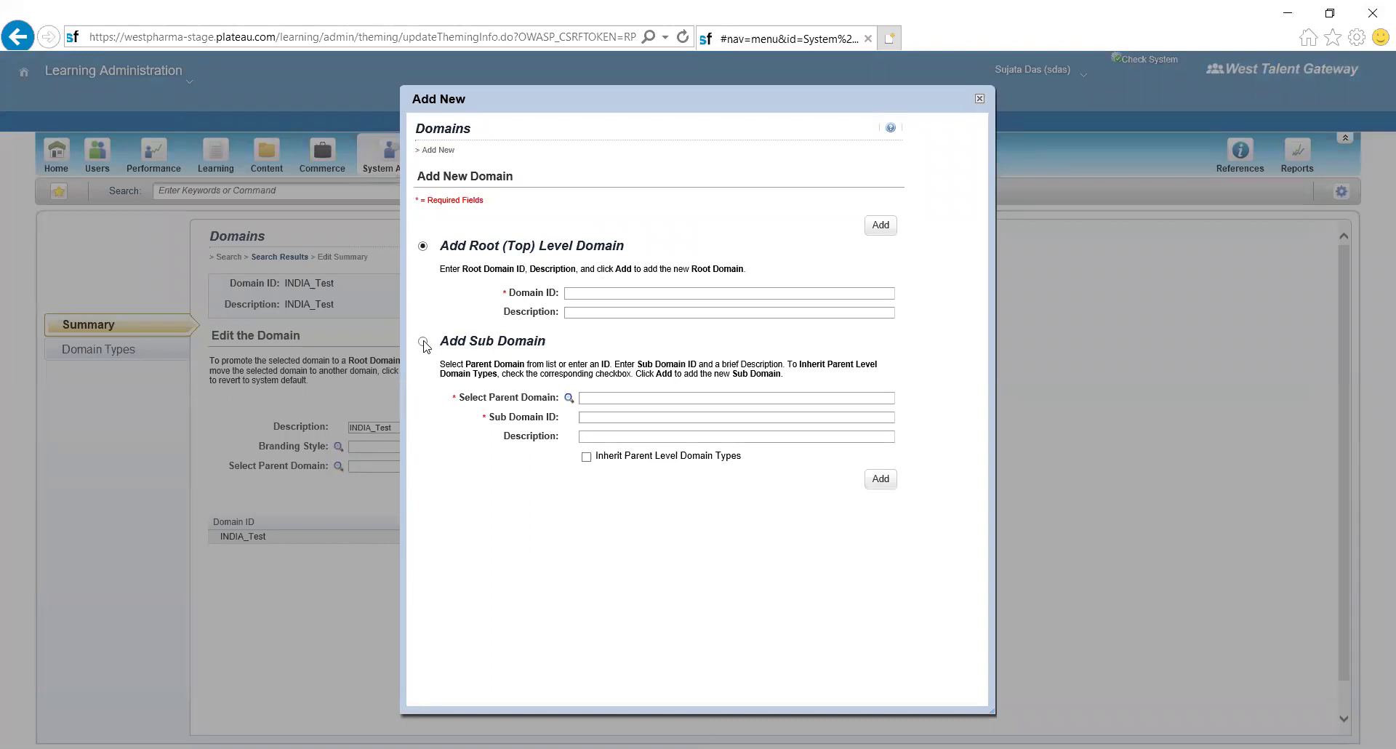
pyautogui.click(424, 341)
pyautogui.write('Ch')
pyautogui.write('HENNAI')
pyautogui.click(586, 458)
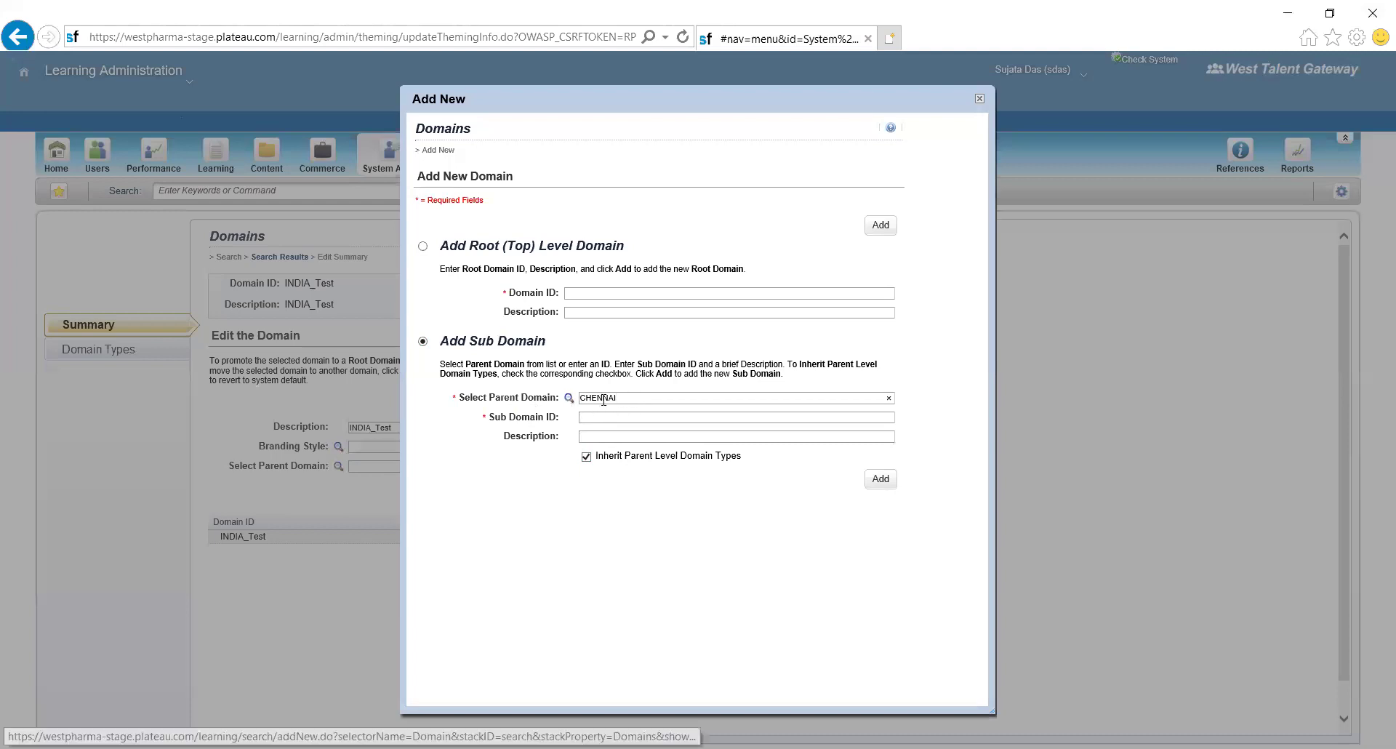
# - Change the parent to INDIA_Test; enter ID CHENNAI_MFG, description 'Chennai Mfg related courses'
pyautogui.moveTo(633, 400); pyautogui.dragTo(553, 405)
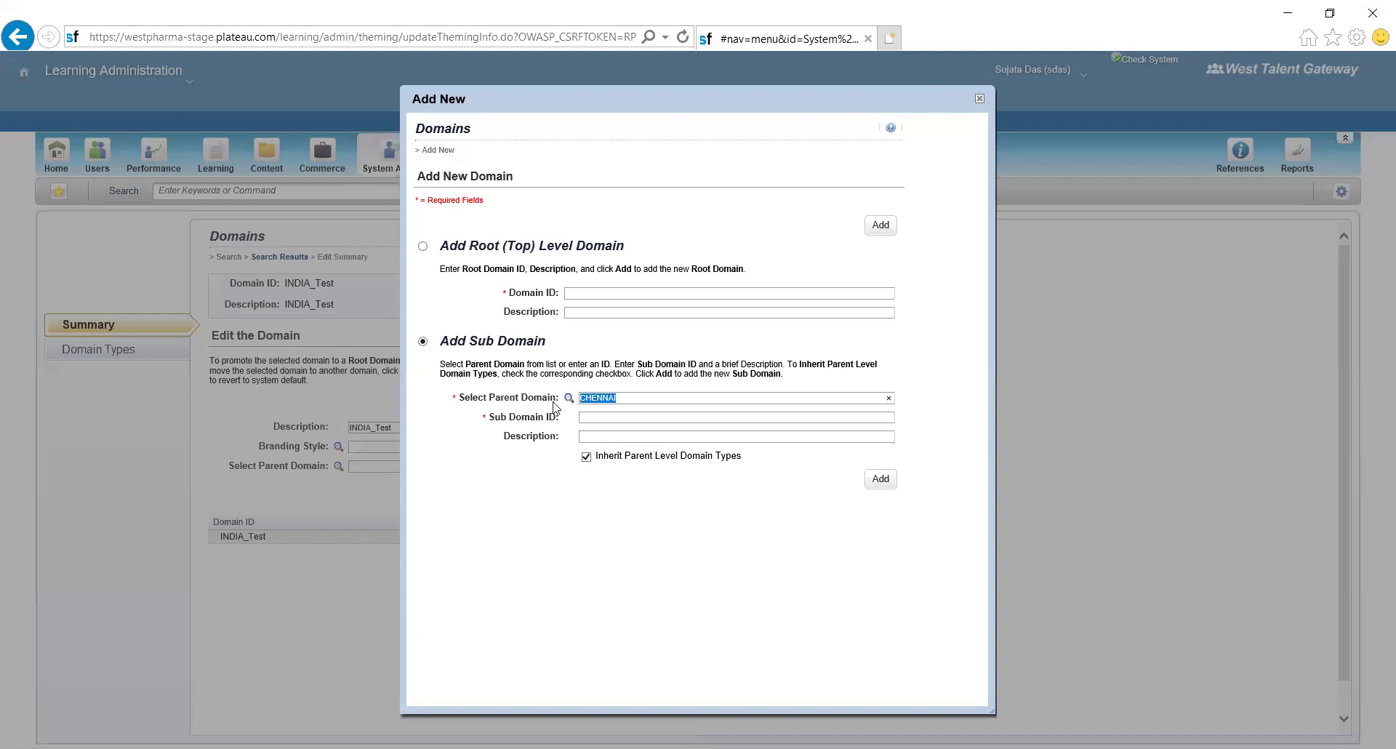
pyautogui.press('BackSpace')
pyautogui.click(568, 399)
pyautogui.write('CHE')
pyautogui.write('NNA')
pyautogui.write('I_MFG')
pyautogui.write('Chenna')
pyautogui.write('i M')
pyautogui.write('fg')
pyautogui.write(' related ')
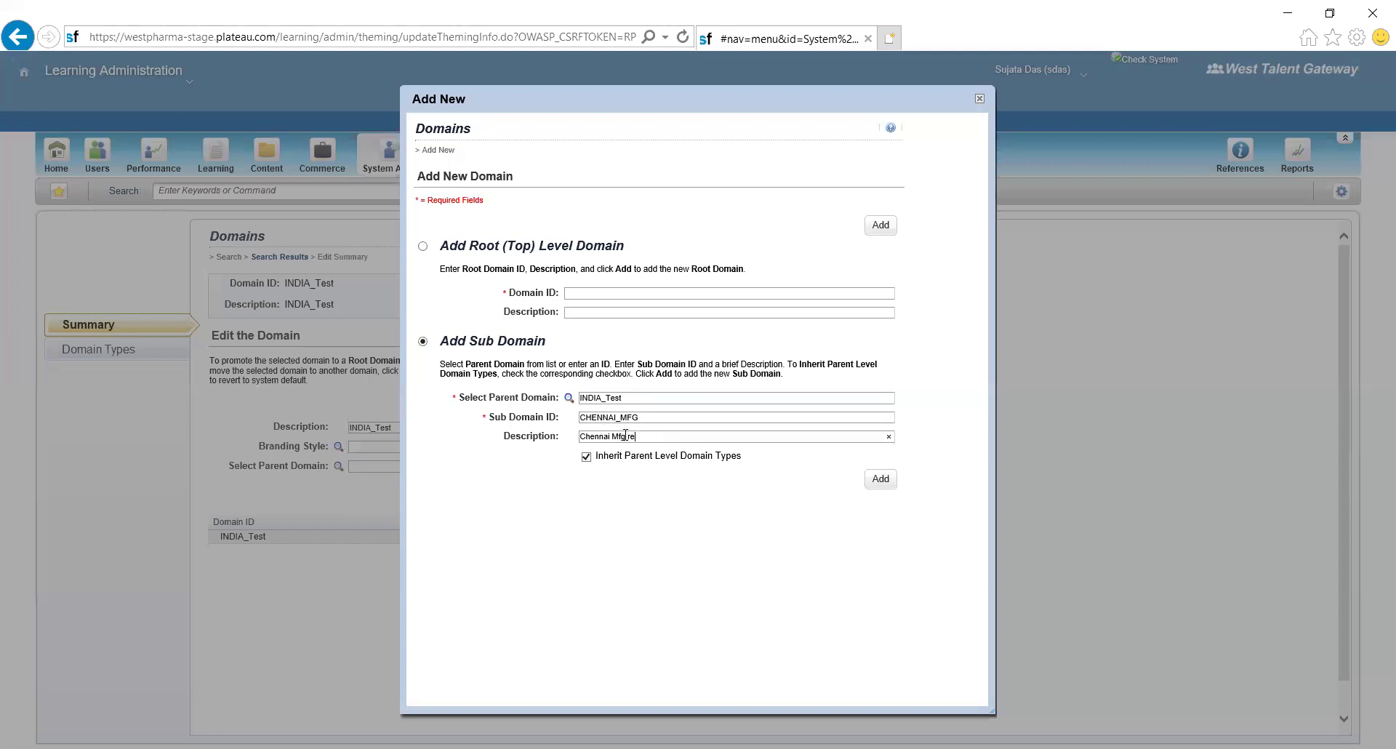
pyautogui.write('courses')
# - Create sub domain CHENNAI_MFG, placing it at level 1 under INDIA_Test
pyautogui.click(881, 480)
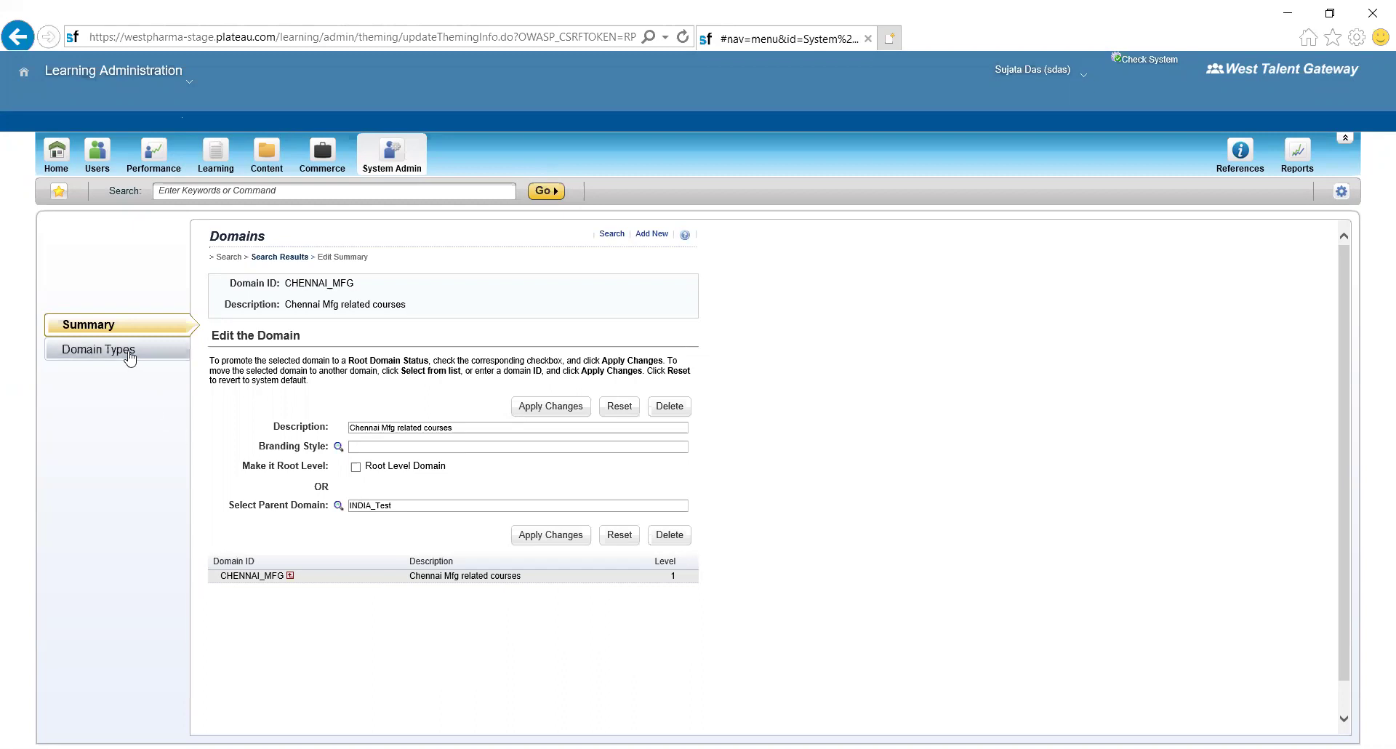
# - List all six domain restrictions, including IE_Dublin, US_Exton and US_Grand_Rapids_DOC, under Security
pyautogui.click(394, 159)
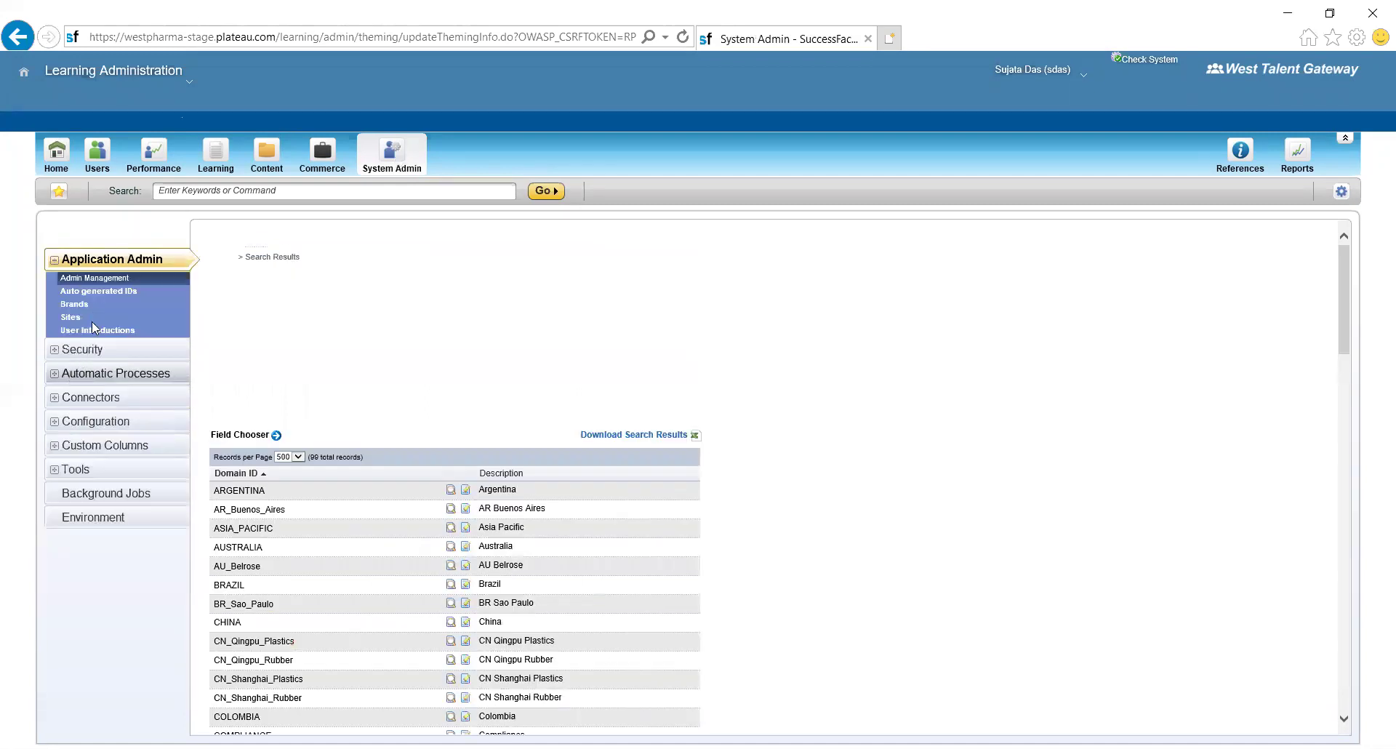
pyautogui.click(93, 349)
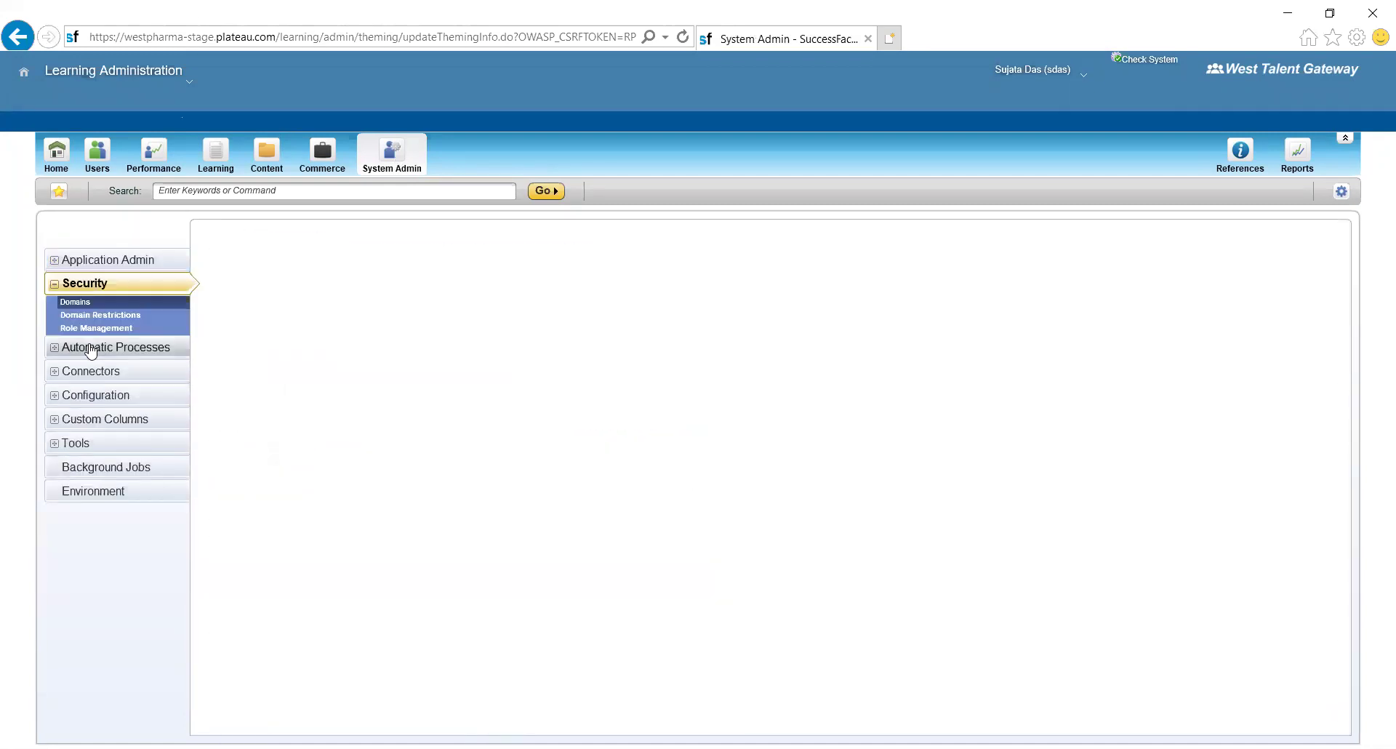
pyautogui.click(140, 316)
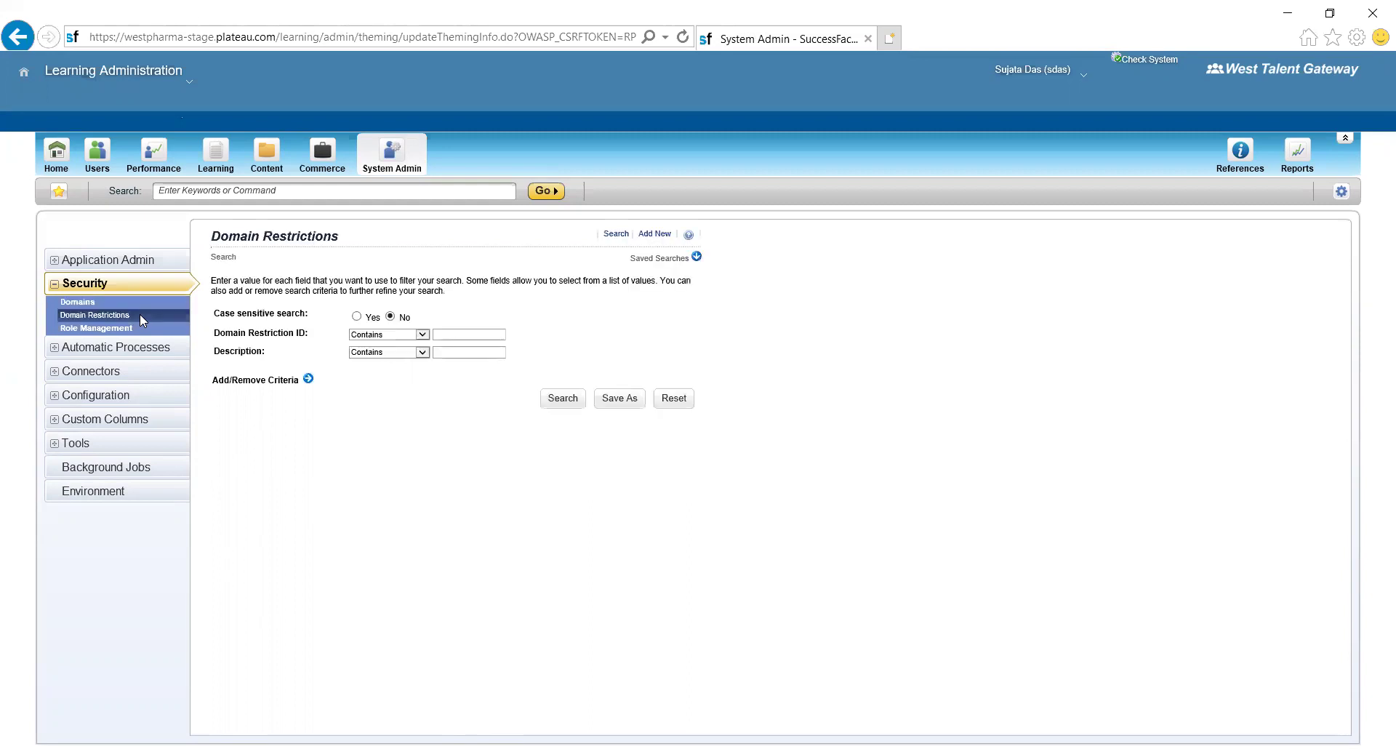
pyautogui.click(561, 405)
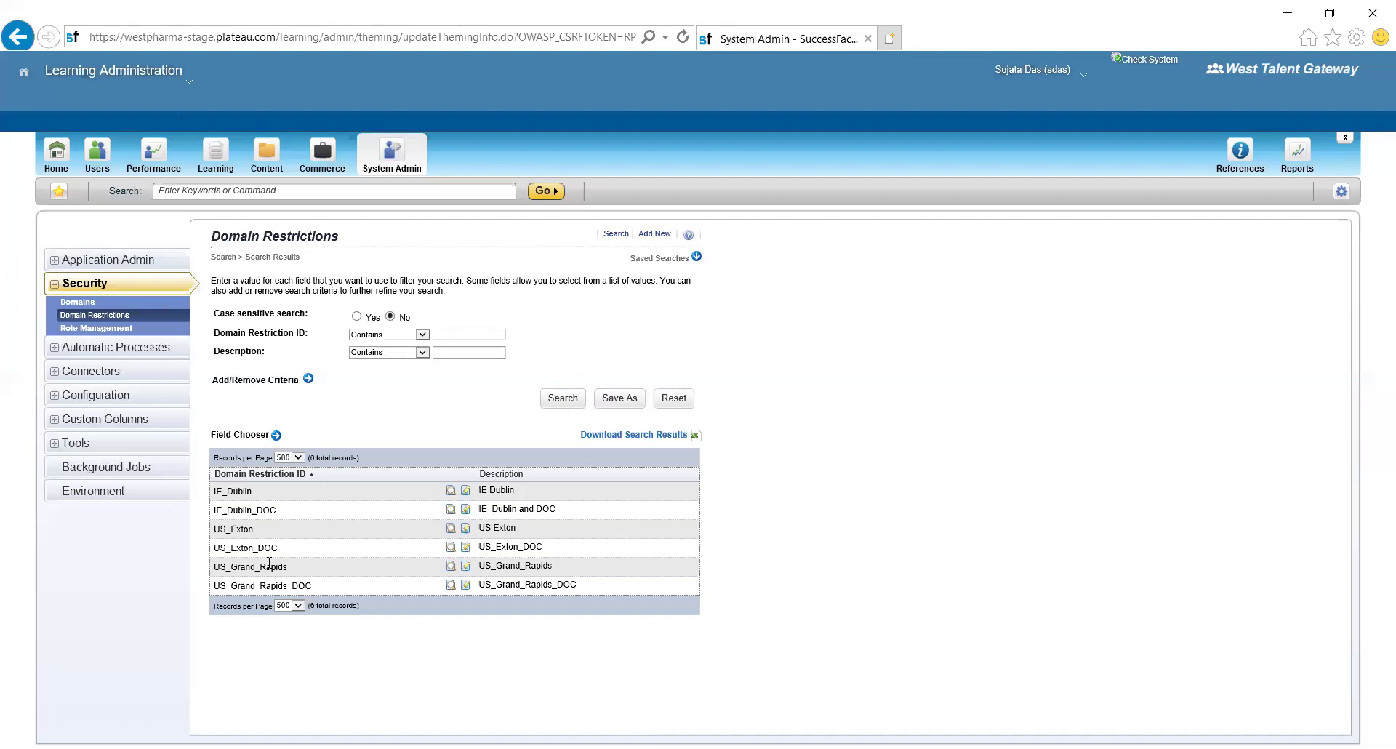
# - Start a new domain restriction CH_D1 described 'For HR Department' on domain CHENNAI_MFG
pyautogui.click(657, 240)
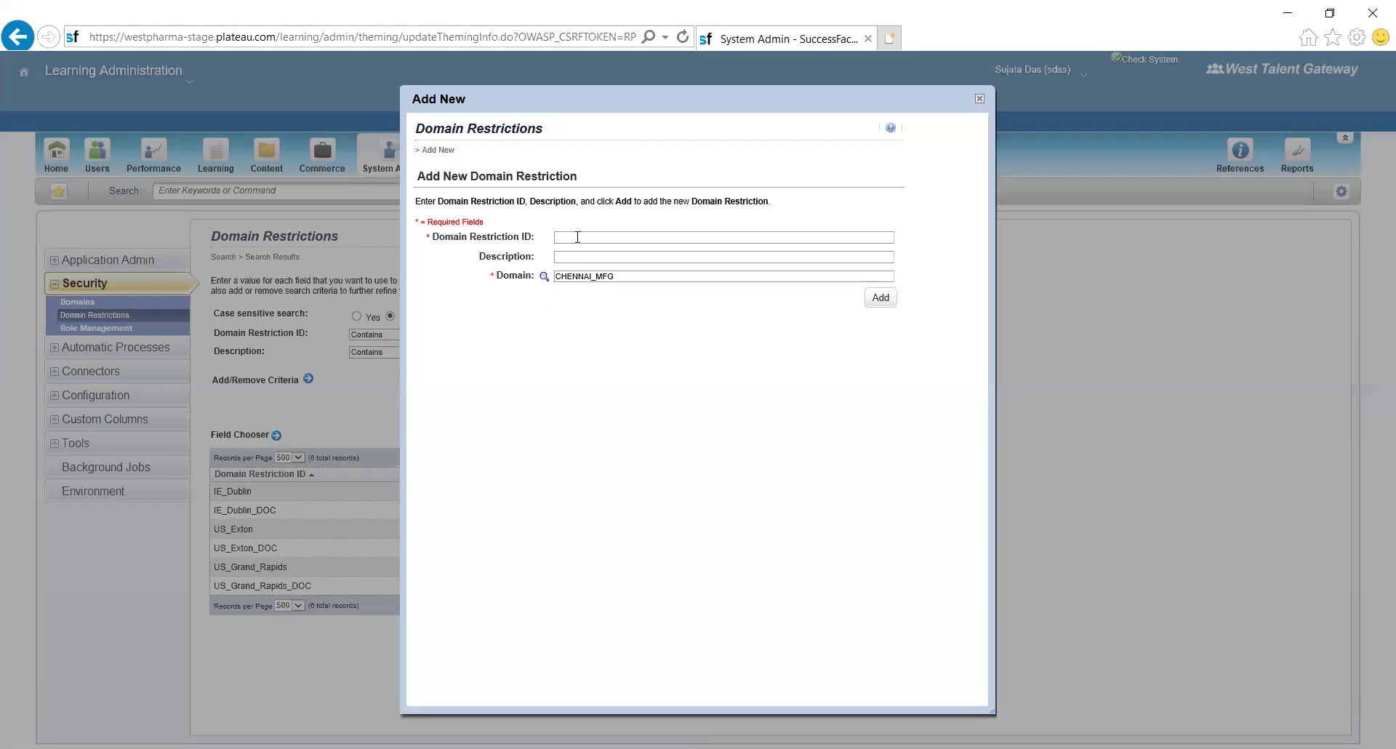
pyautogui.write('C')
pyautogui.write('Fo')
pyautogui.write('r HR Depa')
pyautogui.write('rtment')
# - Save CH_D1 and view its Domains list, which so far shows only PUBLIC
pyautogui.click(882, 303)
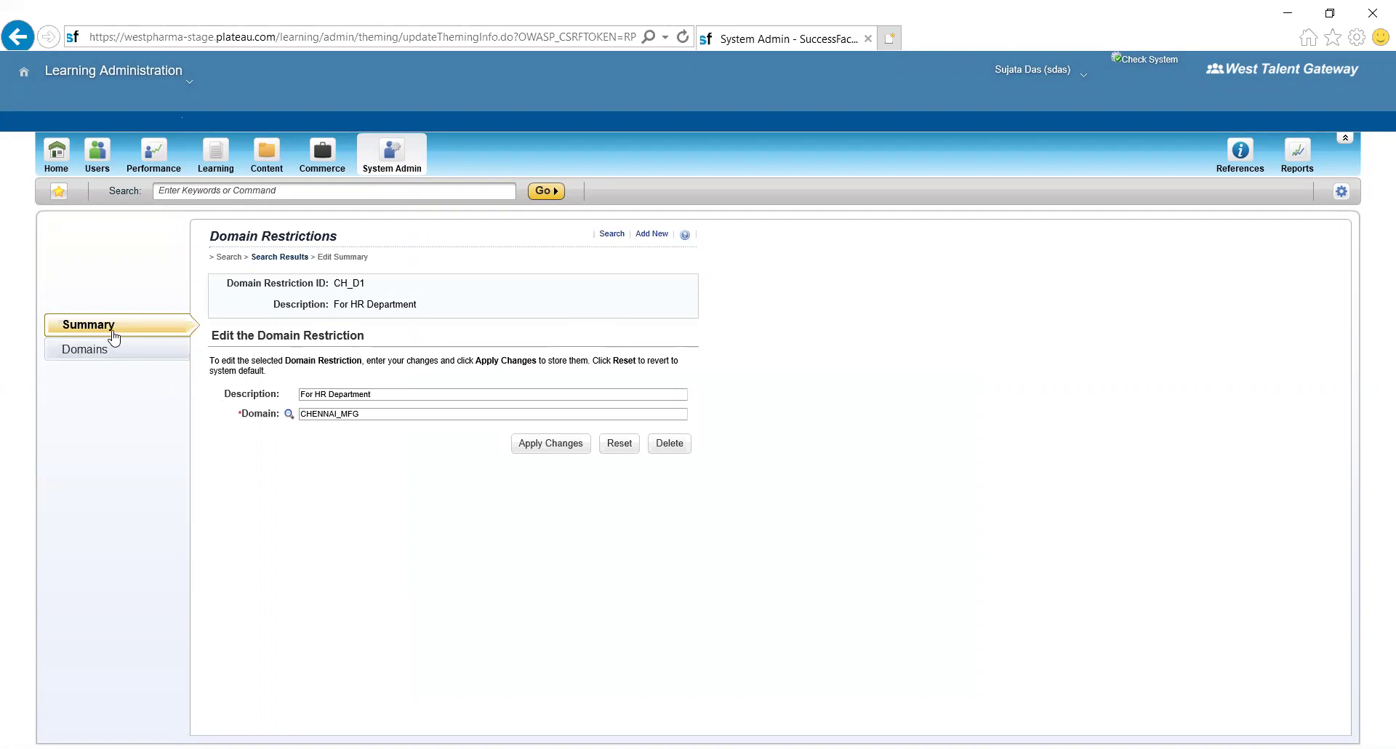
pyautogui.click(98, 352)
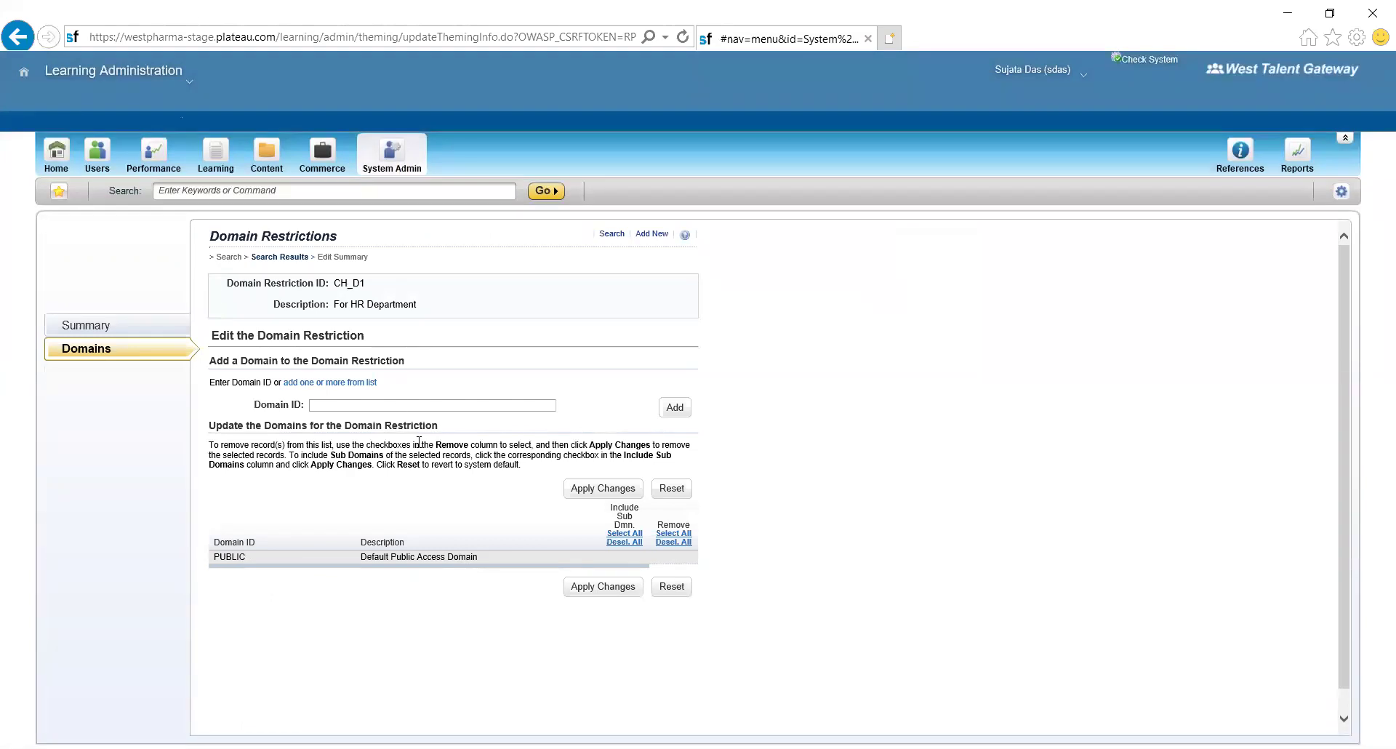
# - Show the full domain list for CH_D1 with ASIA_PACIFIC and INDIA expanded to their sub-domains
pyautogui.click(356, 385)
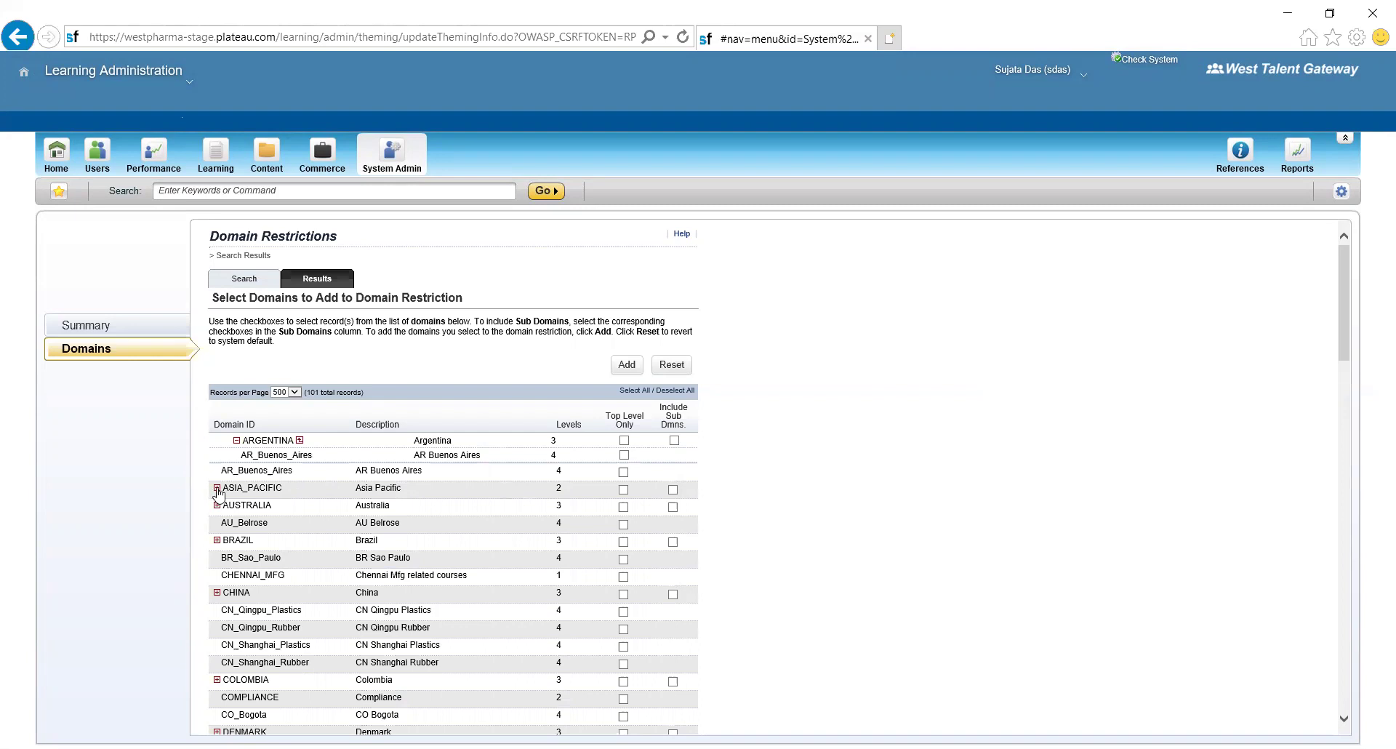
pyautogui.click(217, 488)
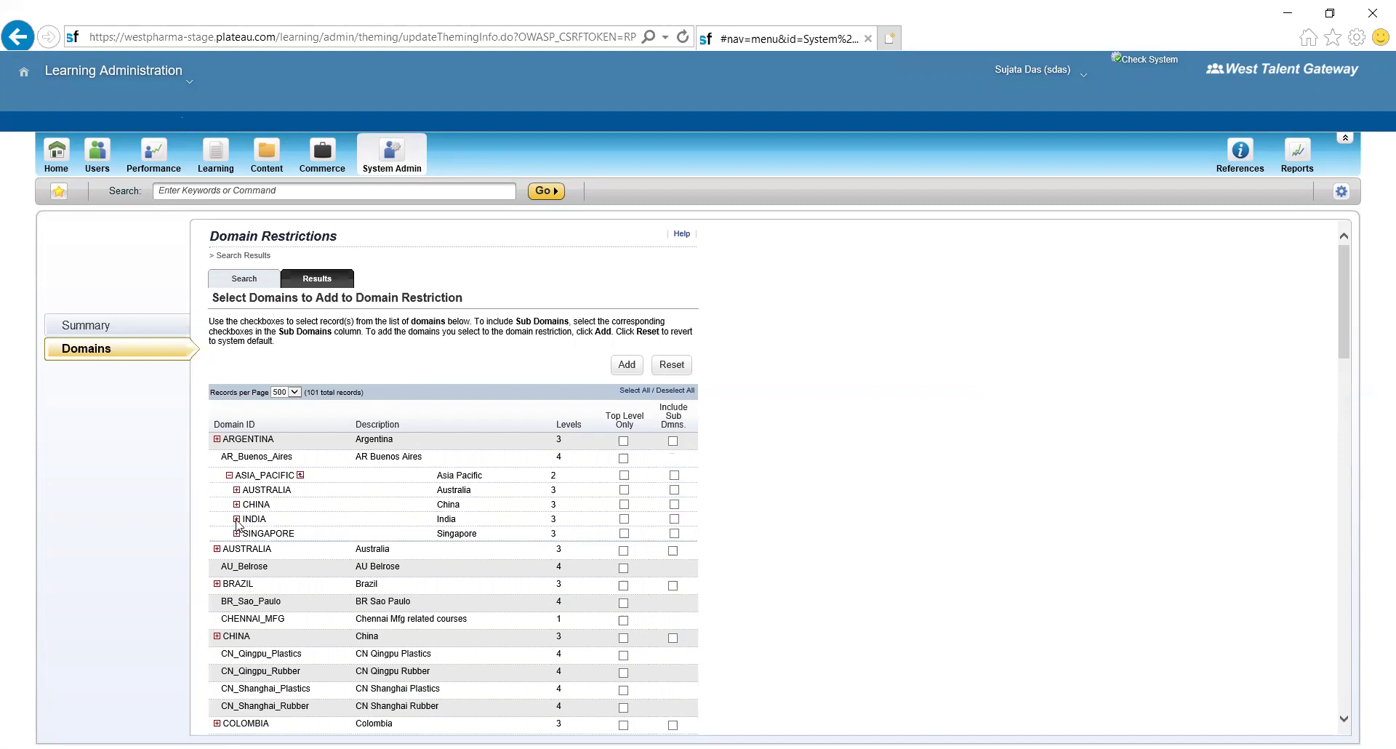
pyautogui.click(236, 519)
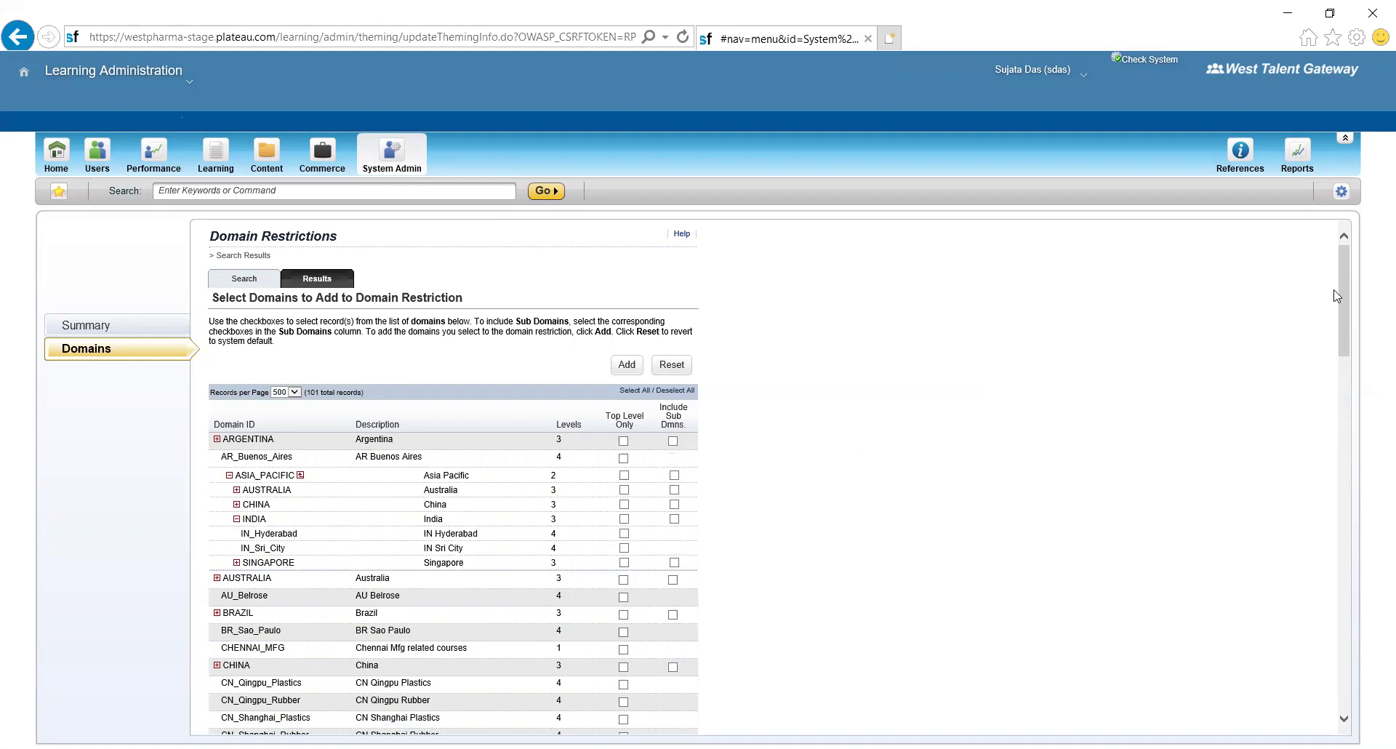
pyautogui.moveTo(1341, 301); pyautogui.dragTo(1348, 398)
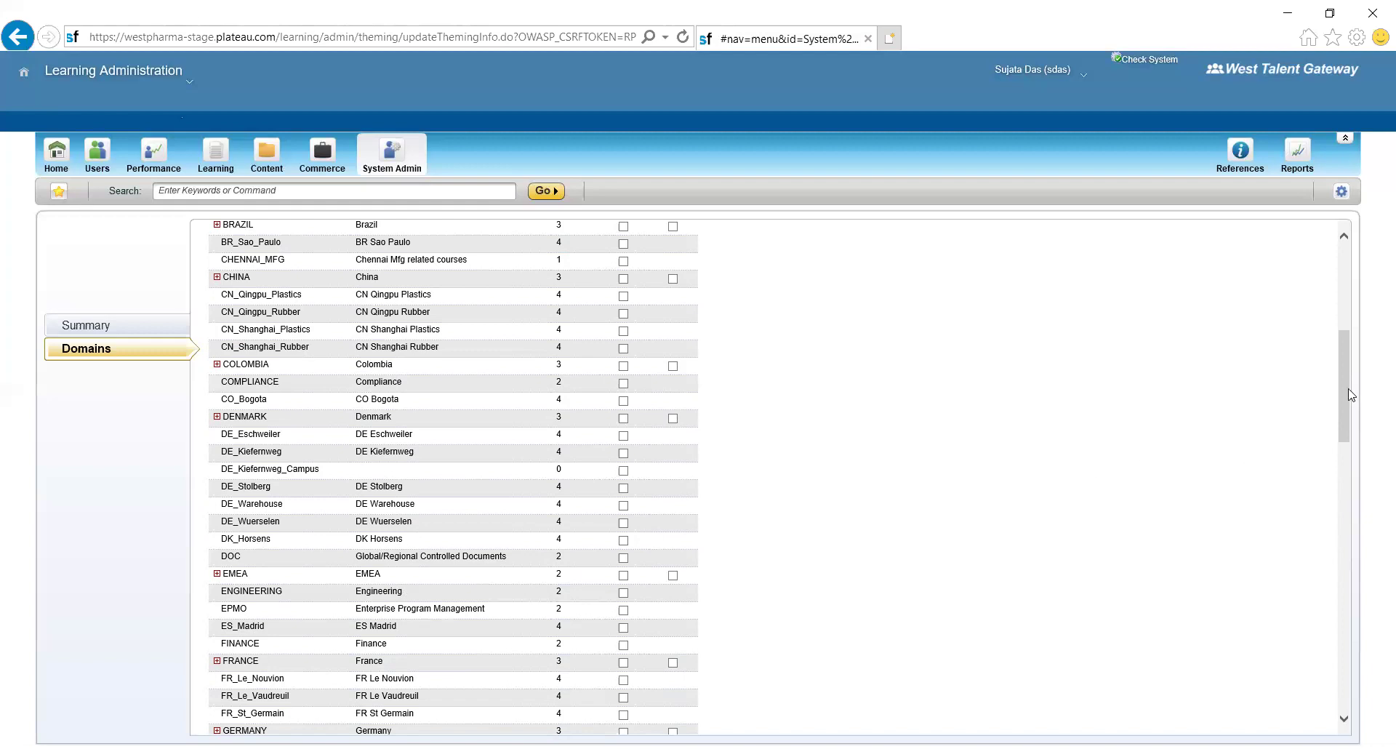
# - Expand INDIA_Test and tick the CHENNAI_MFG and IN_Hyderabad domains in the selection list
pyautogui.scroll(-1, 1350, 407)
pyautogui.scroll(-5, 1347, 437)
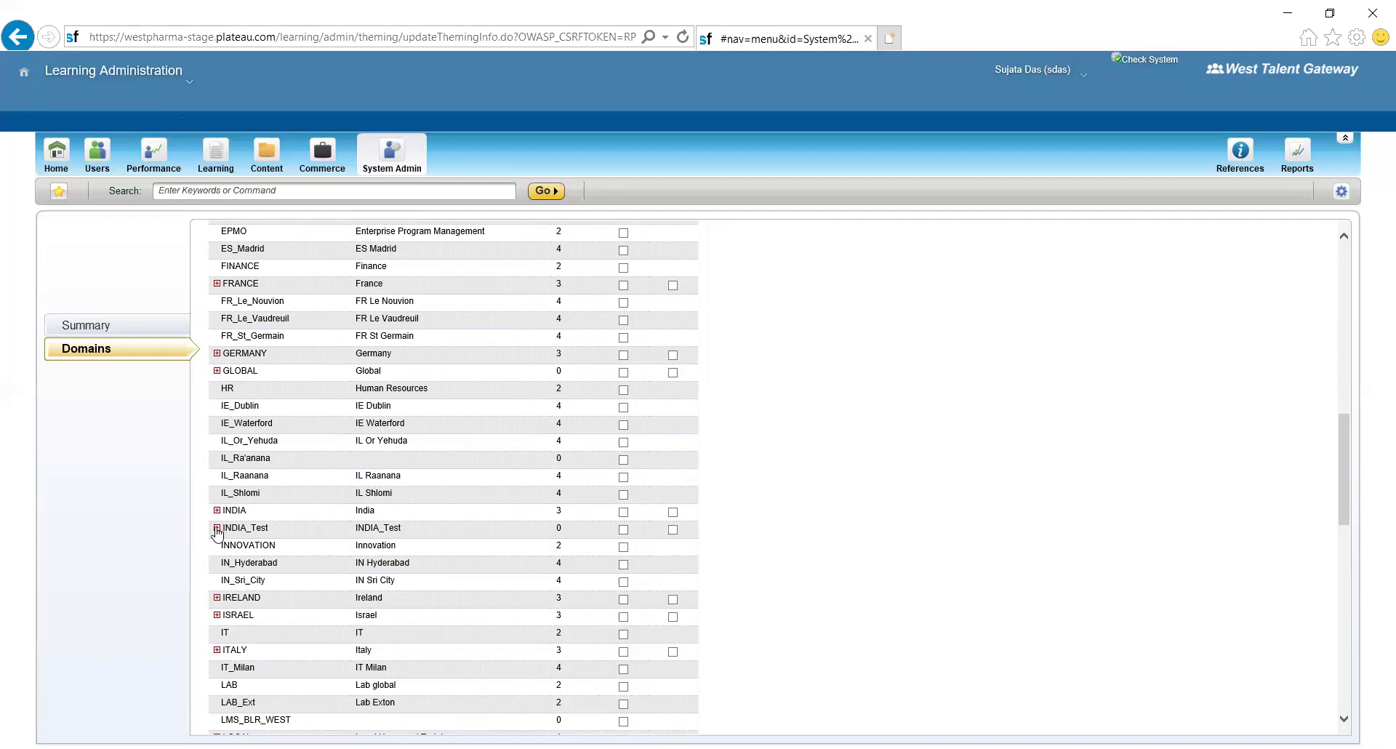
pyautogui.click(217, 528)
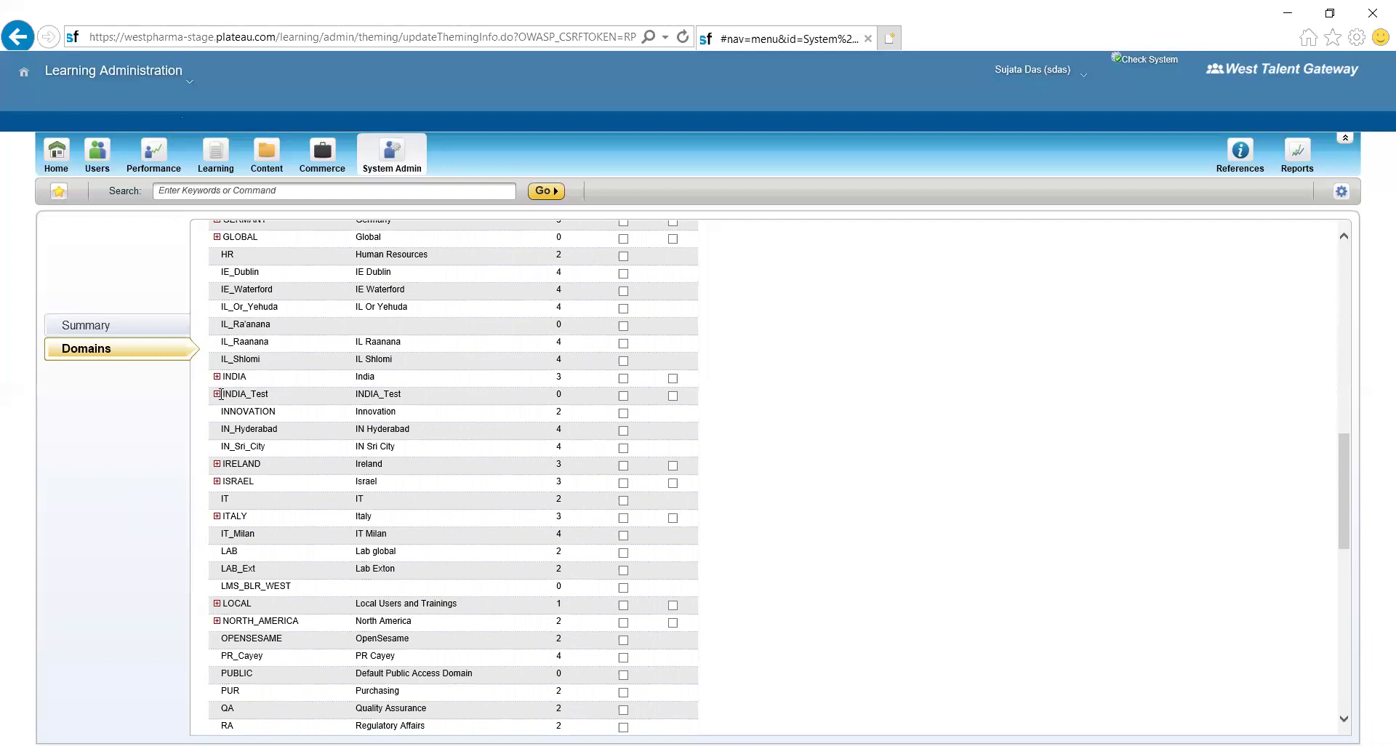
pyautogui.click(217, 393)
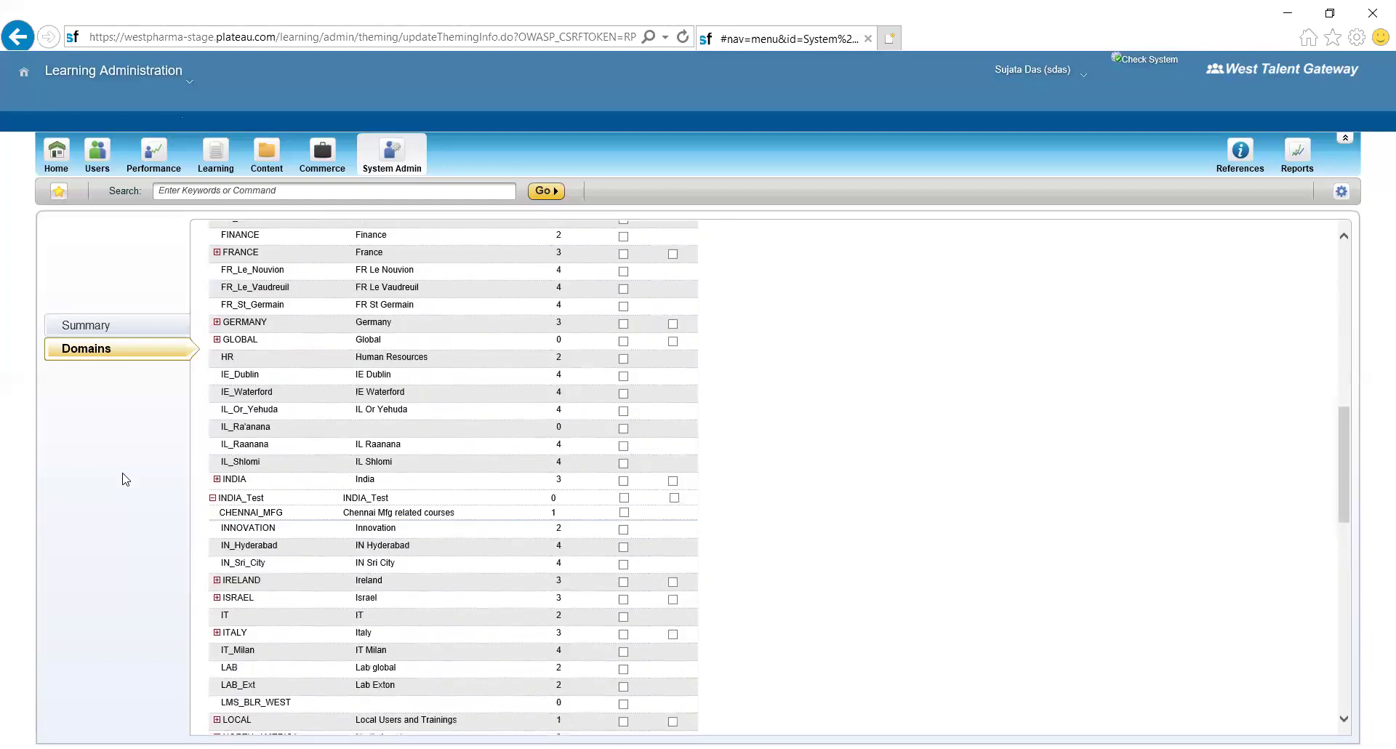
pyautogui.click(625, 517)
pyautogui.click(623, 548)
pyautogui.moveTo(1347, 484); pyautogui.dragTo(1348, 314)
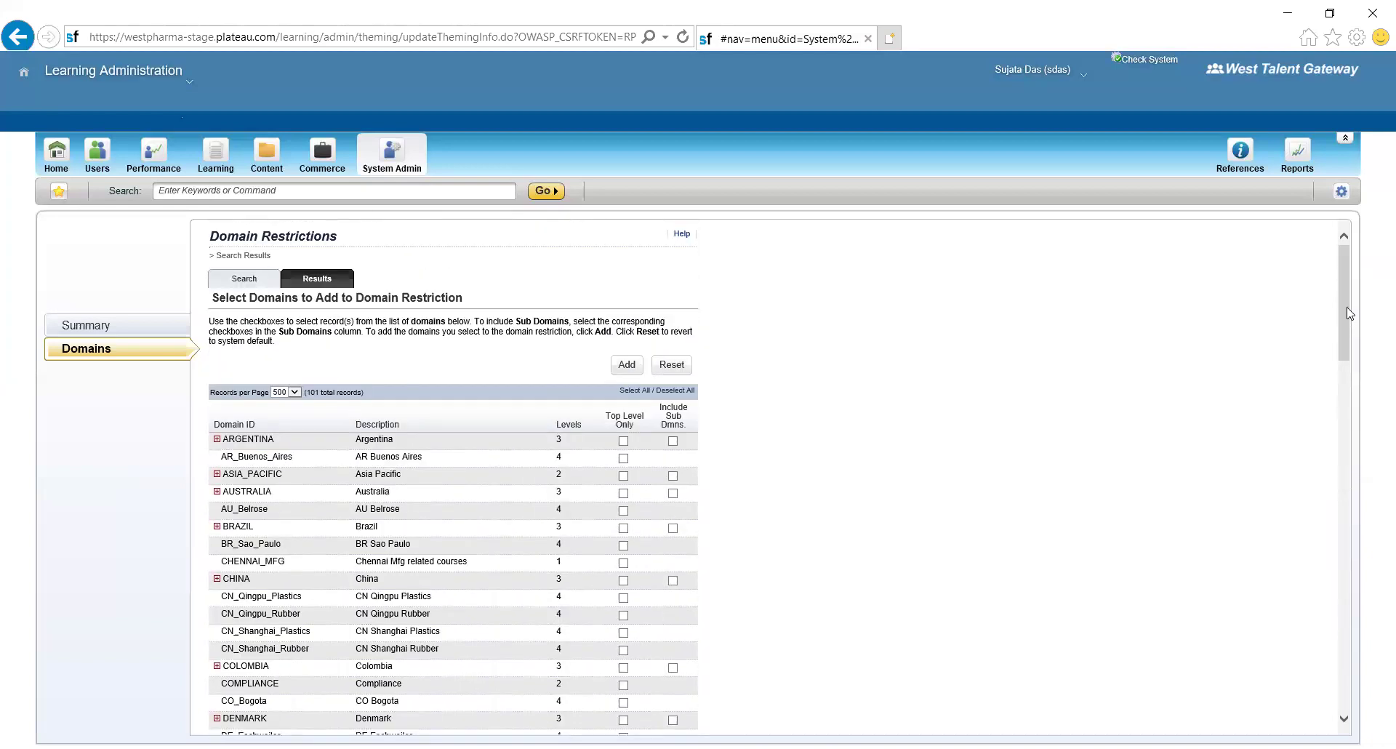
# - Add CHENNAI_MFG and IN_Hyderabad to CH_D1 and apply the changes
pyautogui.click(624, 365)
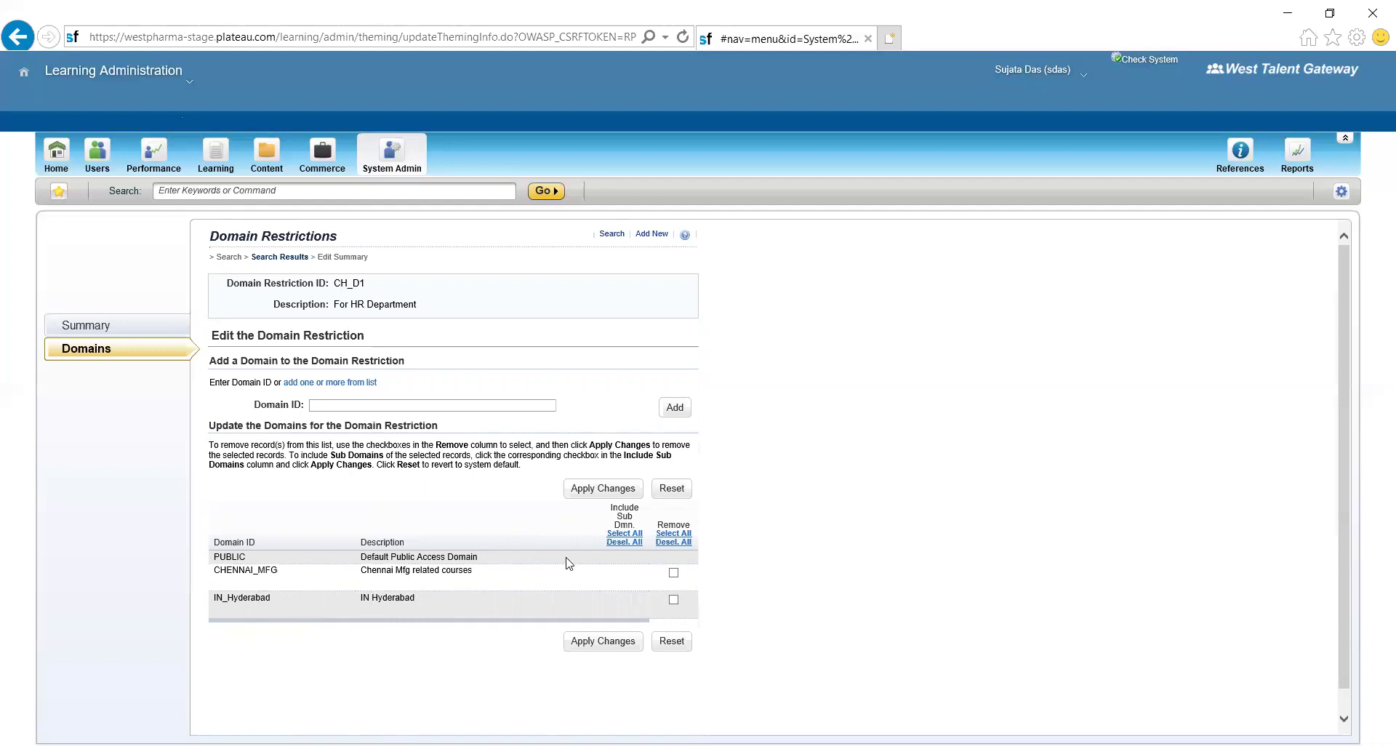
pyautogui.click(592, 646)
# - Return to System Admin and reach the Domains search page under Security
pyautogui.click(392, 153)
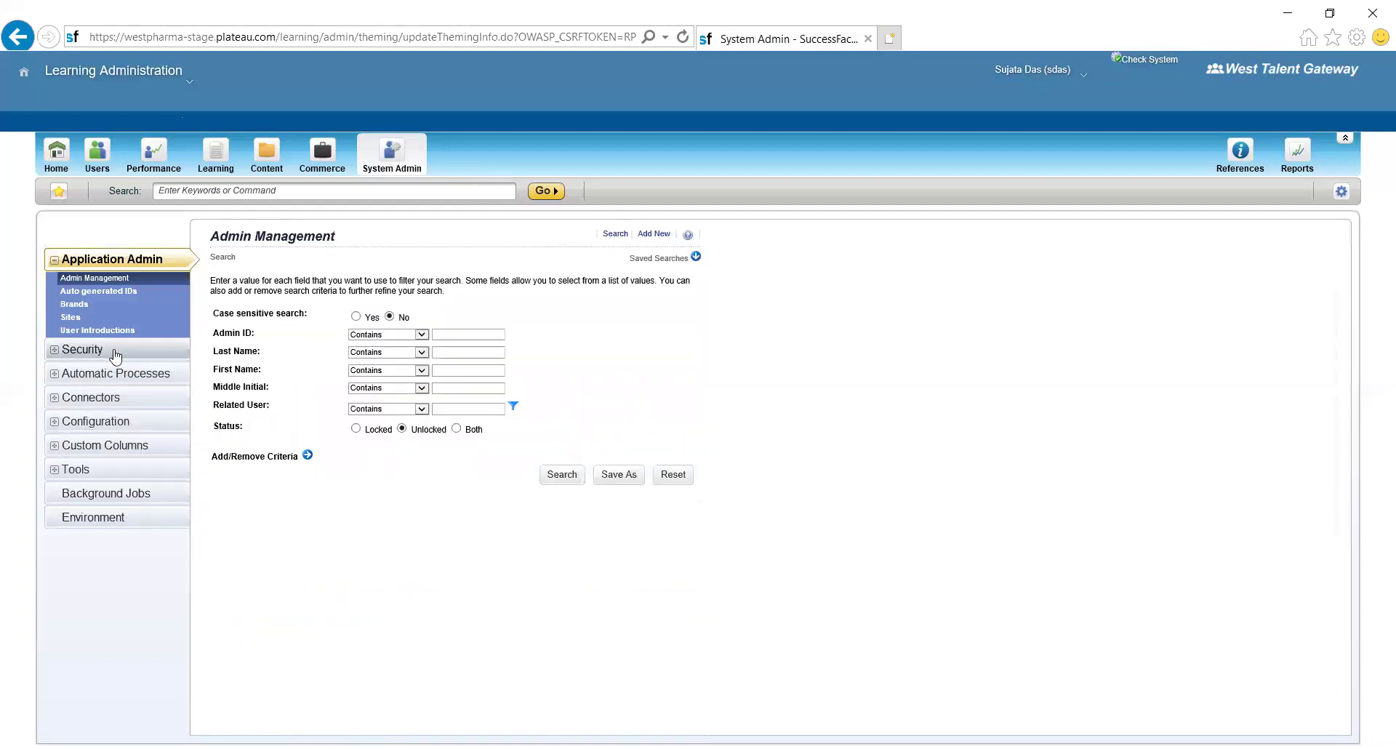
pyautogui.click(105, 354)
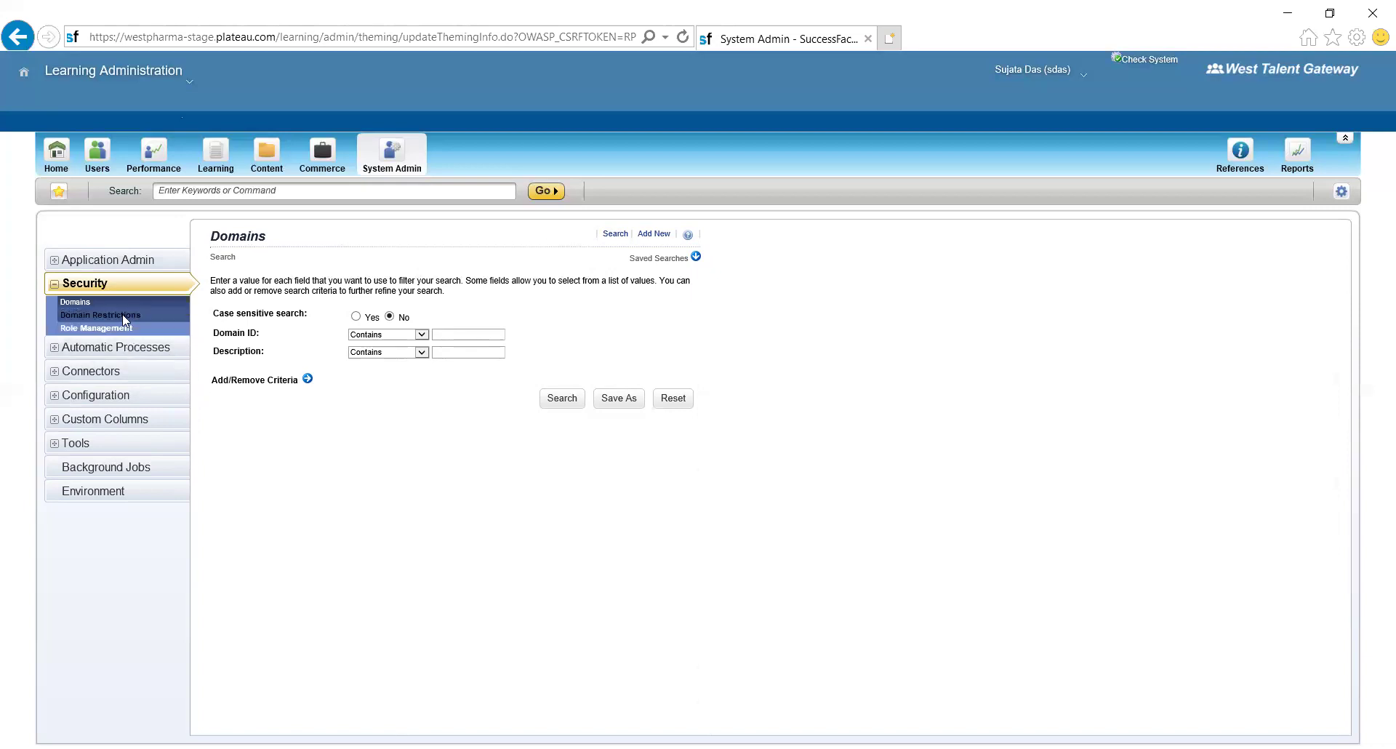
# - Move from the Domain Restrictions page to the Role Management search page under Security
pyautogui.click(124, 316)
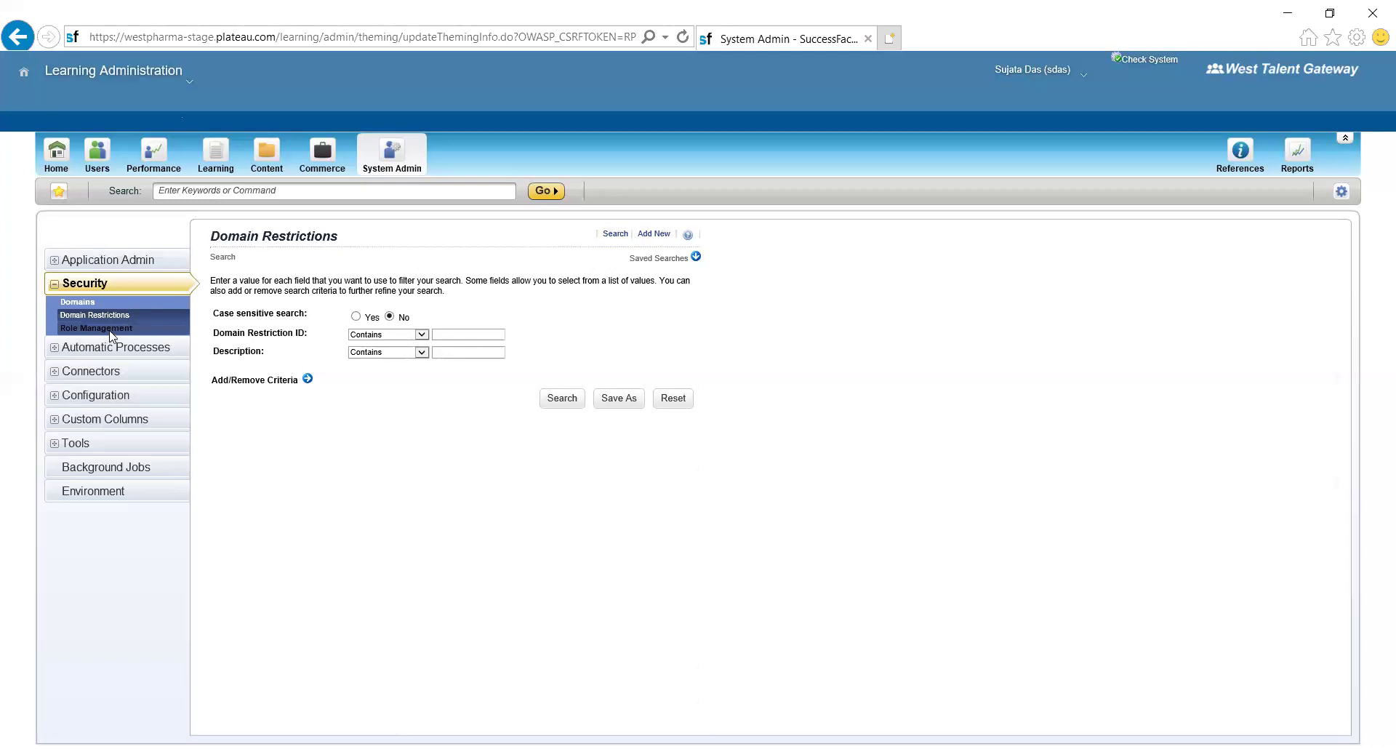
pyautogui.click(110, 331)
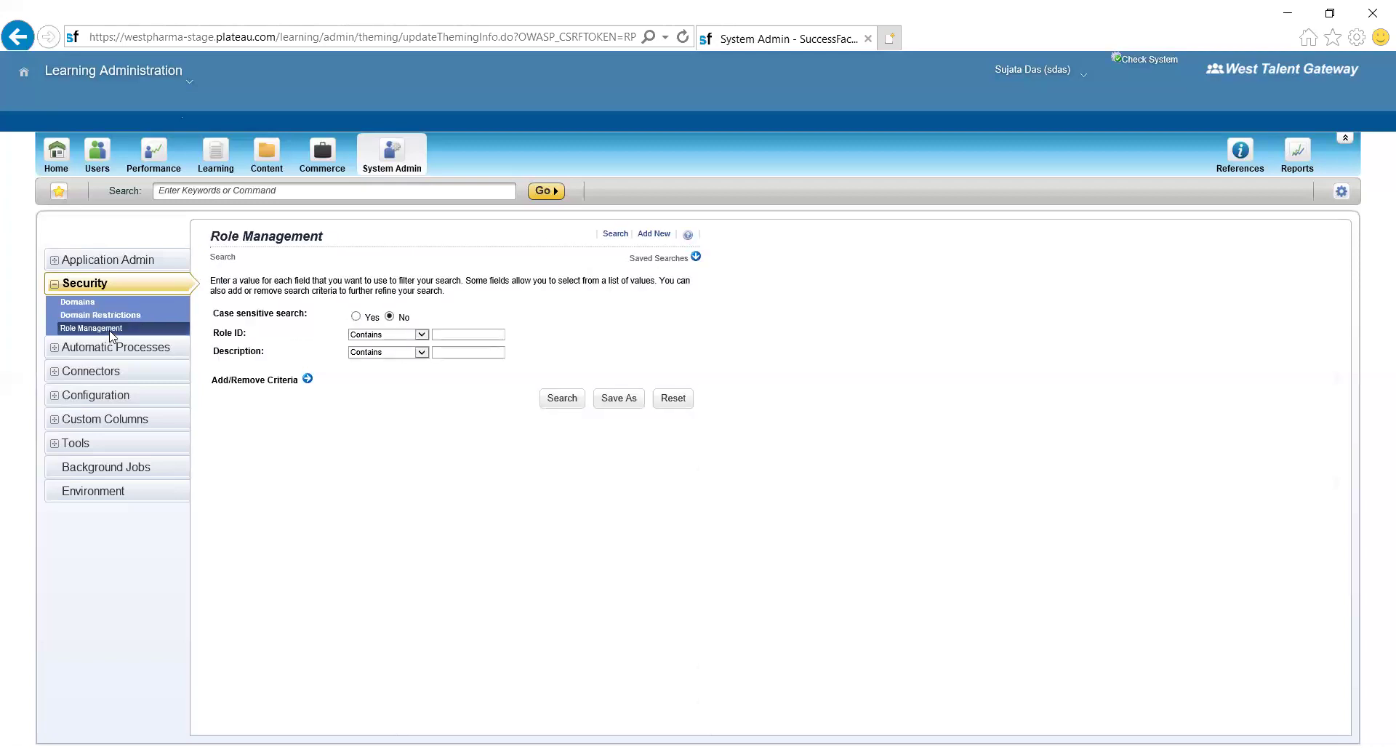
# - List all 20 roles, find 'default' on the page, and open LEARNING_ADMIN for editing
pyautogui.click(563, 399)
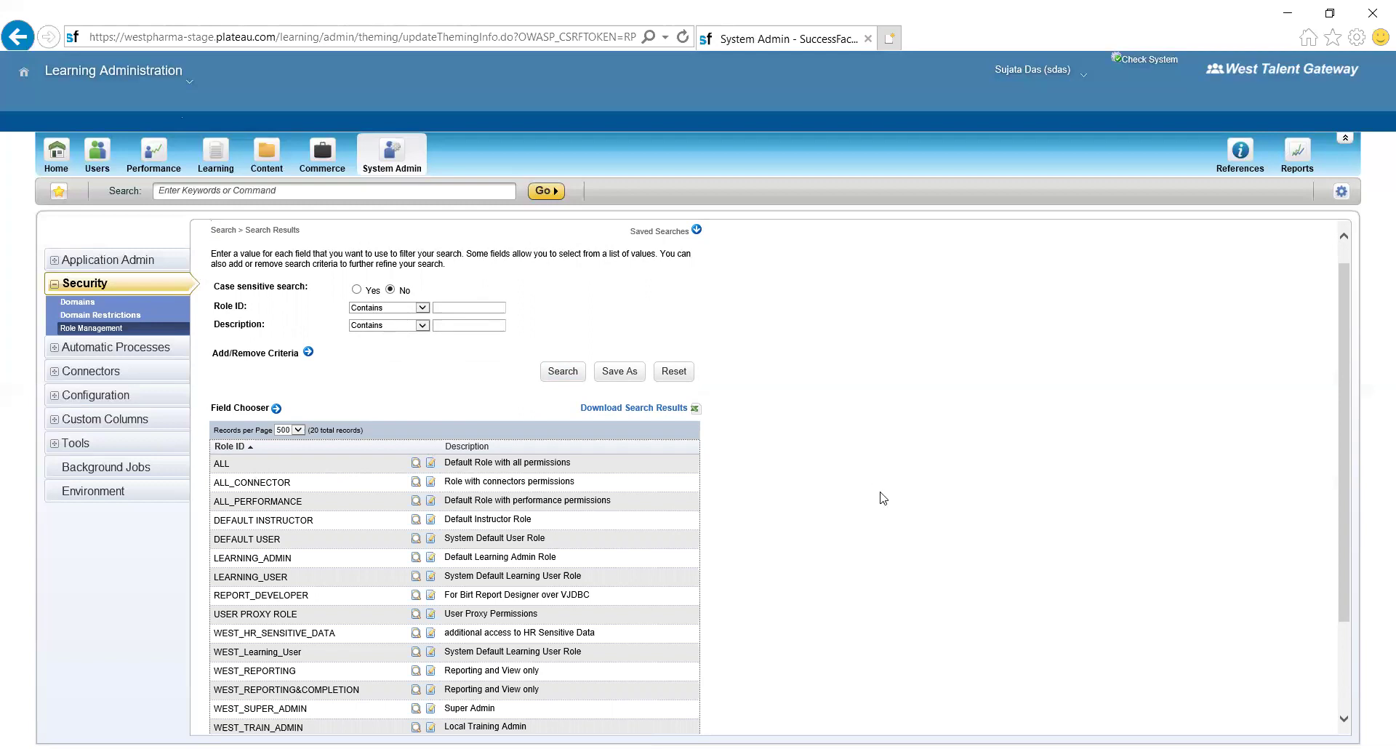
pyautogui.hotkey('ctrl', 'f')
pyautogui.write('default')
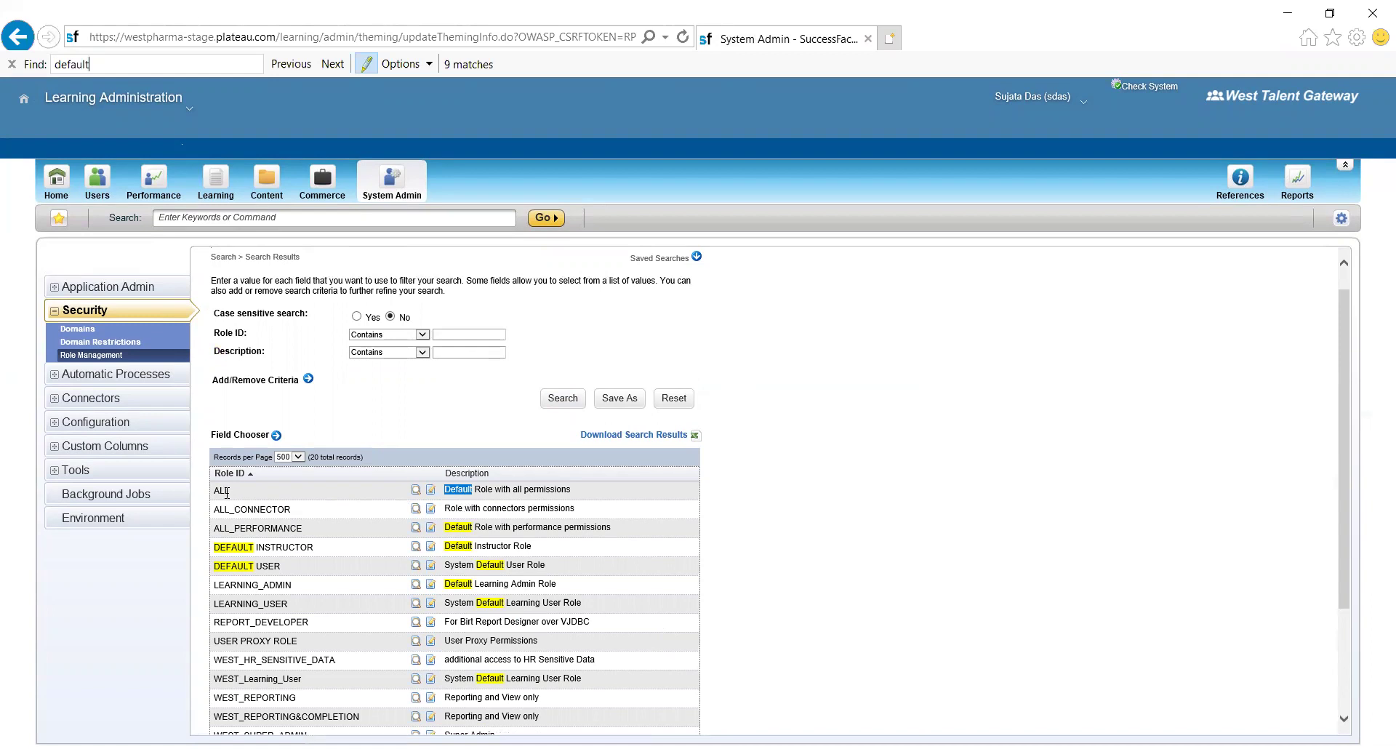
pyautogui.click(231, 492)
pyautogui.scroll(-3, 191, 708)
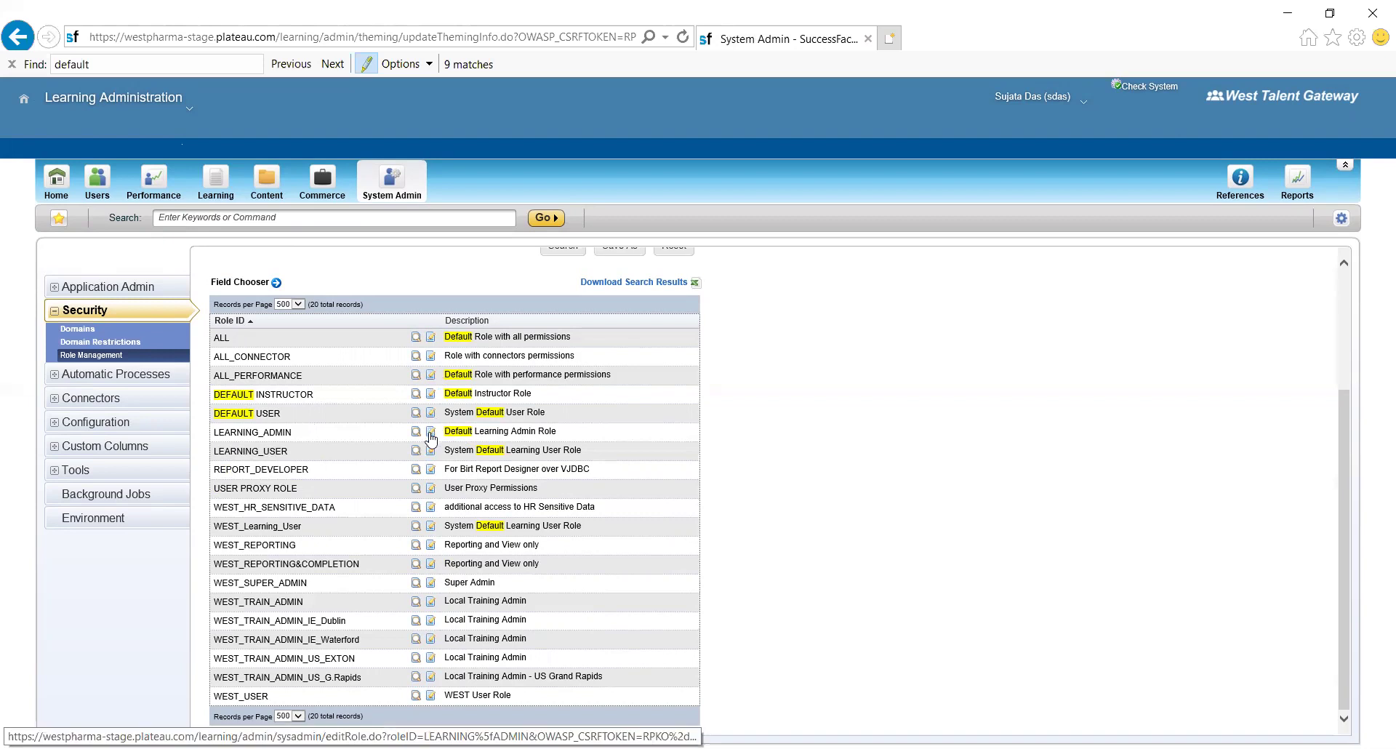
pyautogui.click(430, 436)
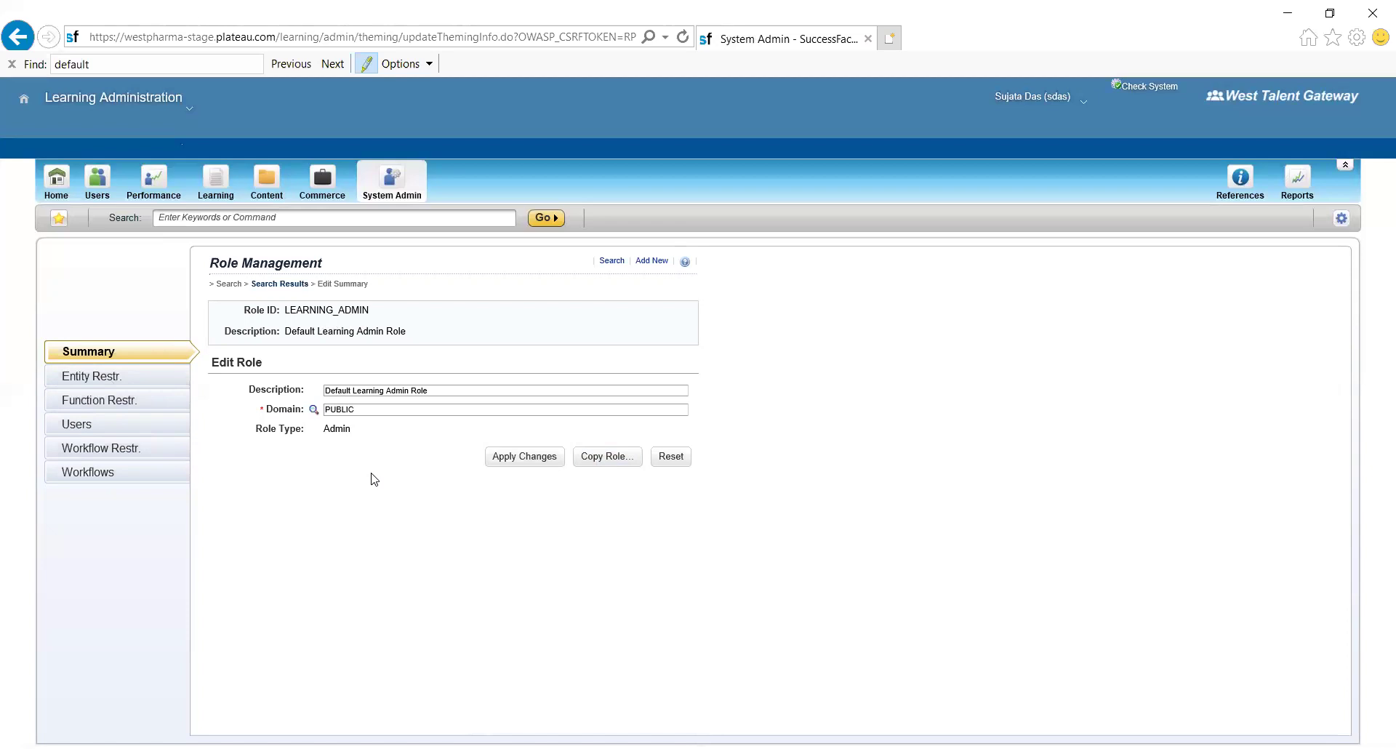
pyautogui.click(110, 378)
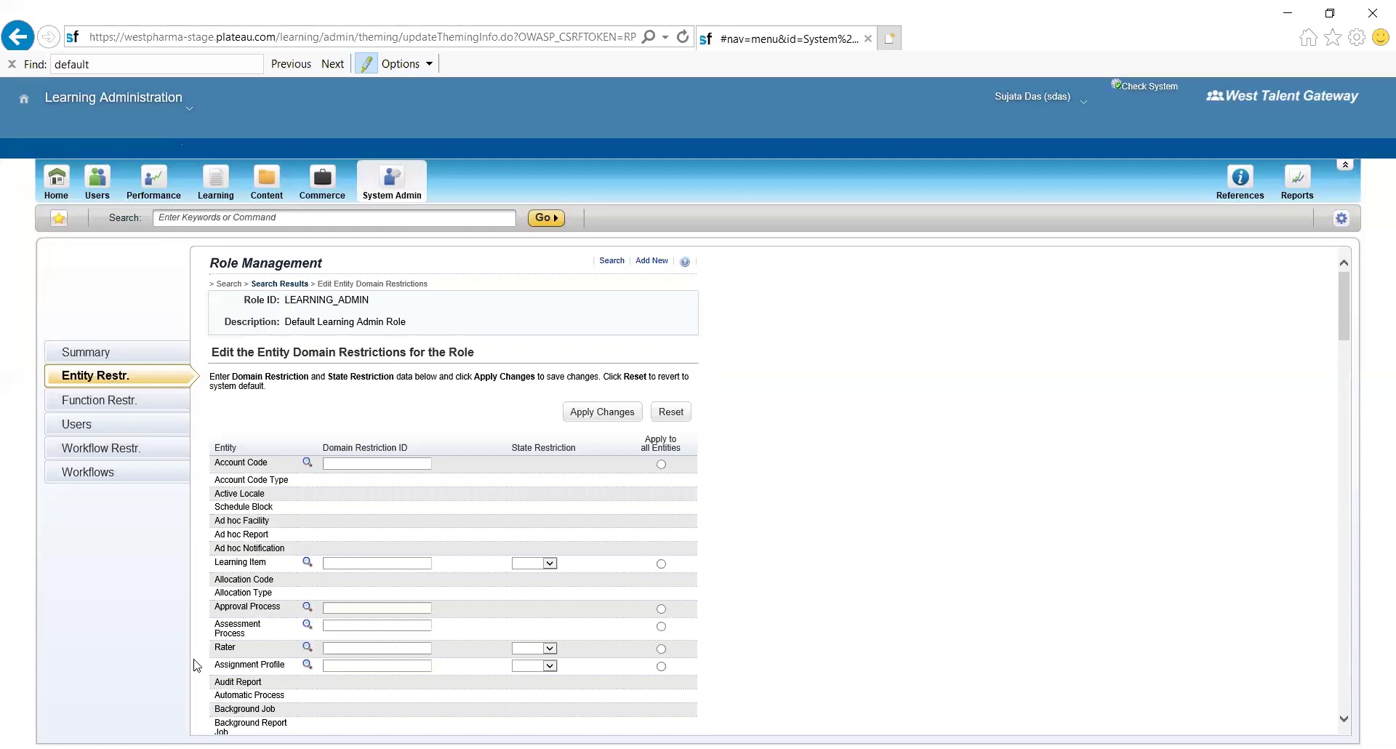
pyautogui.scroll(-9, 175, 673)
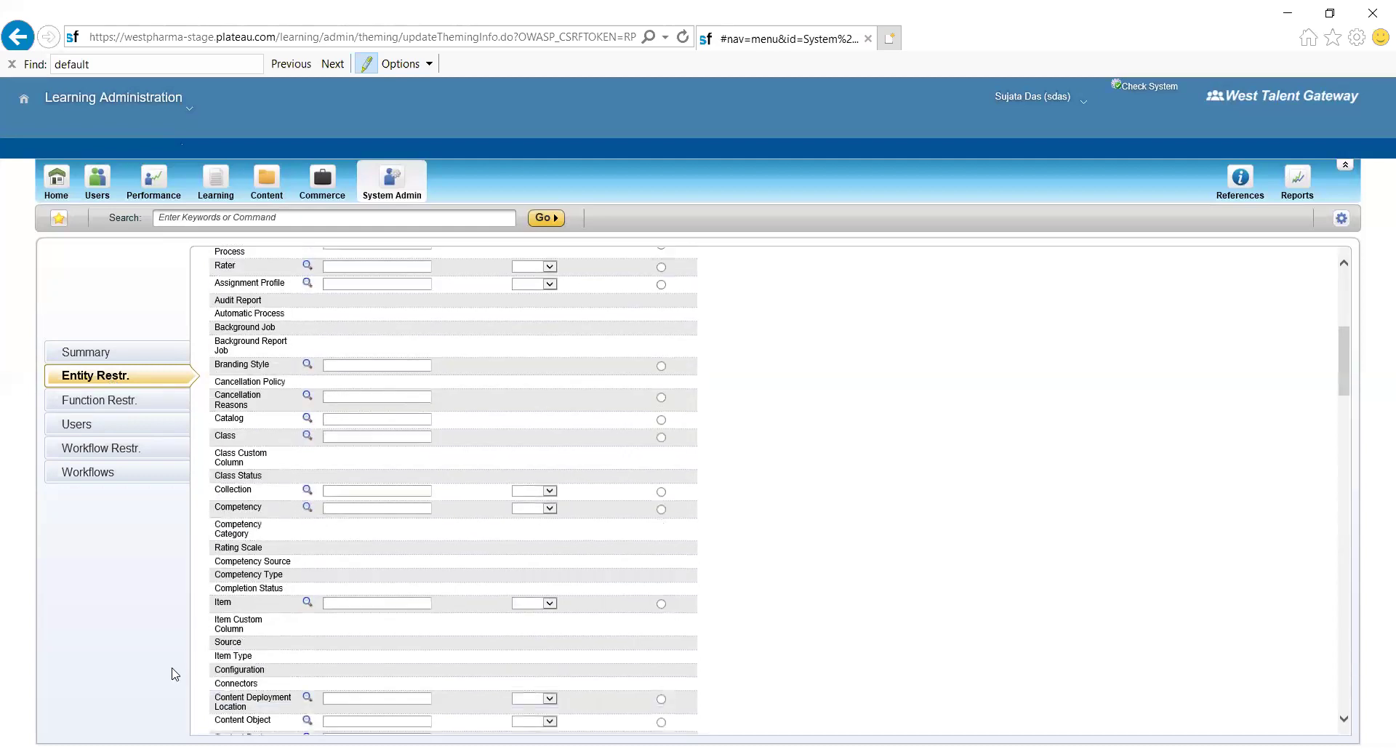
pyautogui.scroll(-6, 175, 674)
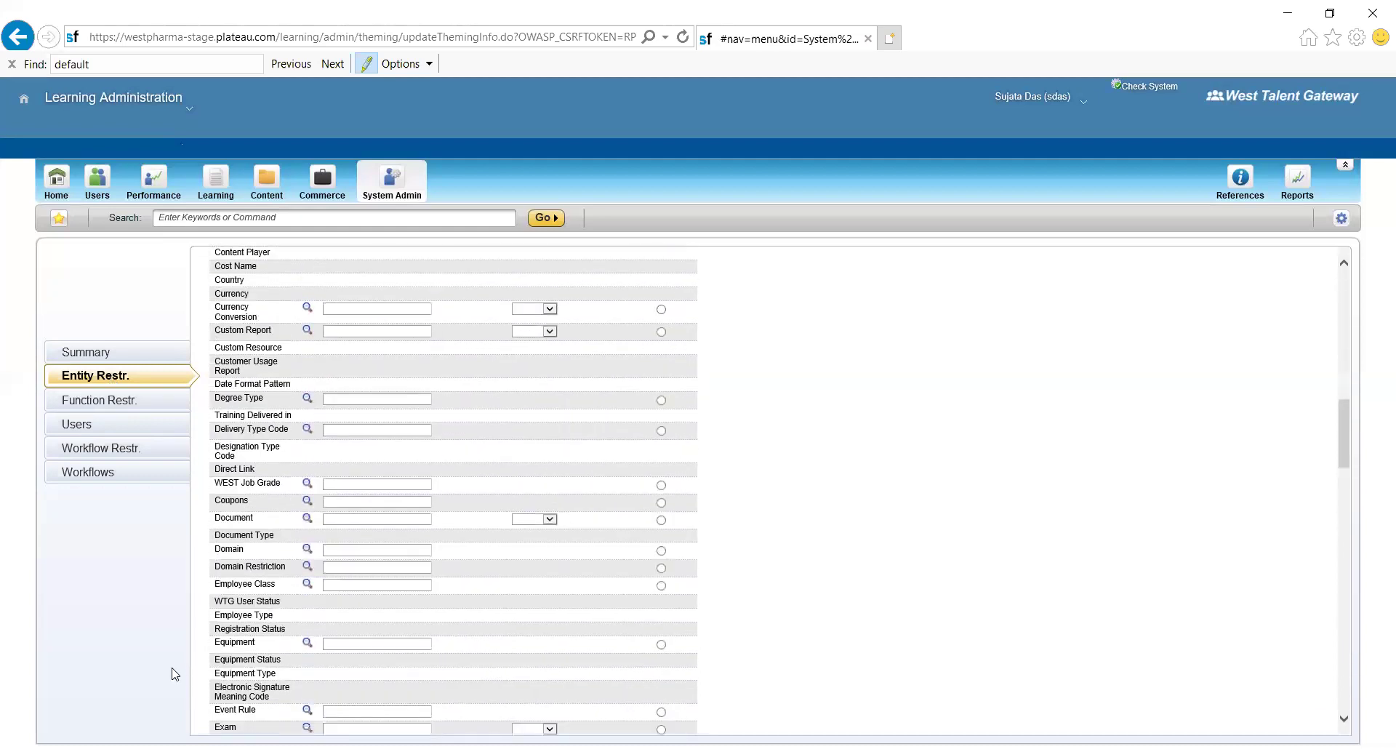
pyautogui.scroll(-4, 175, 674)
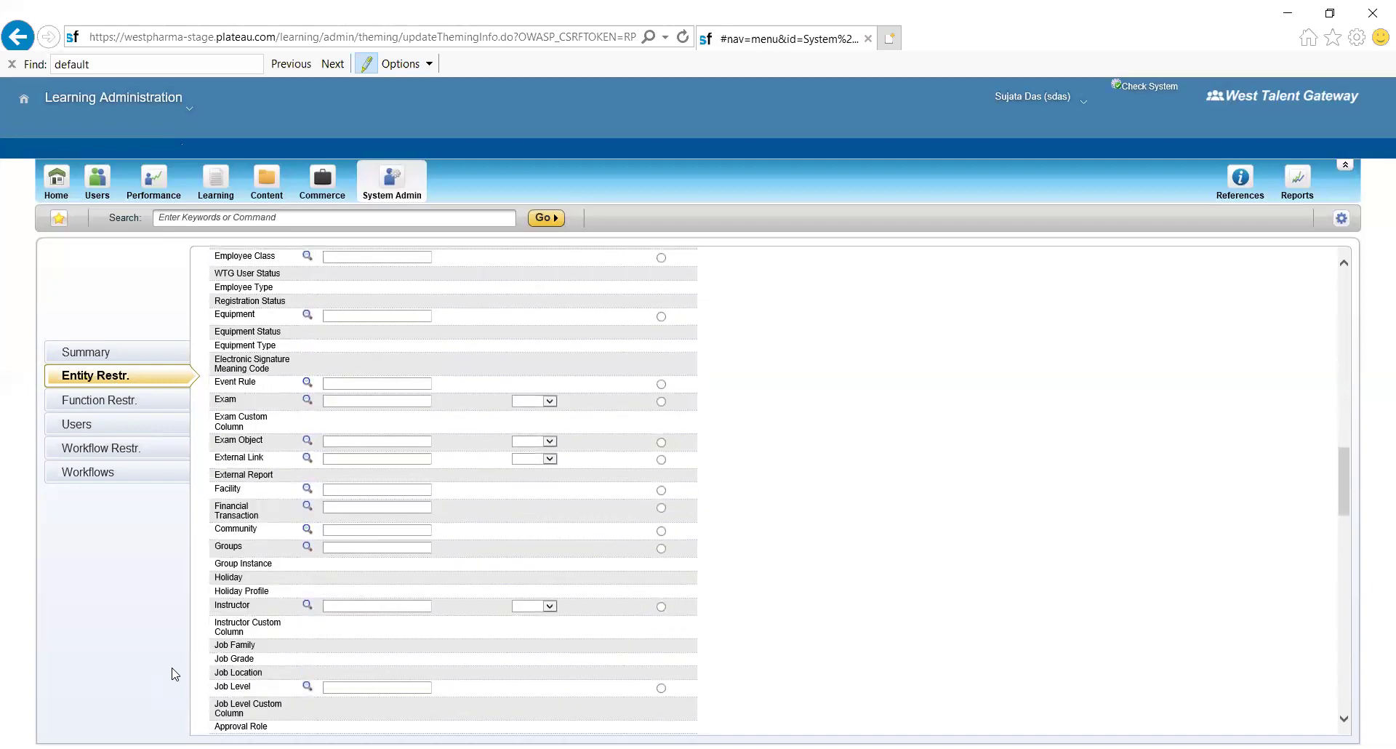
pyautogui.scroll(-6, 175, 674)
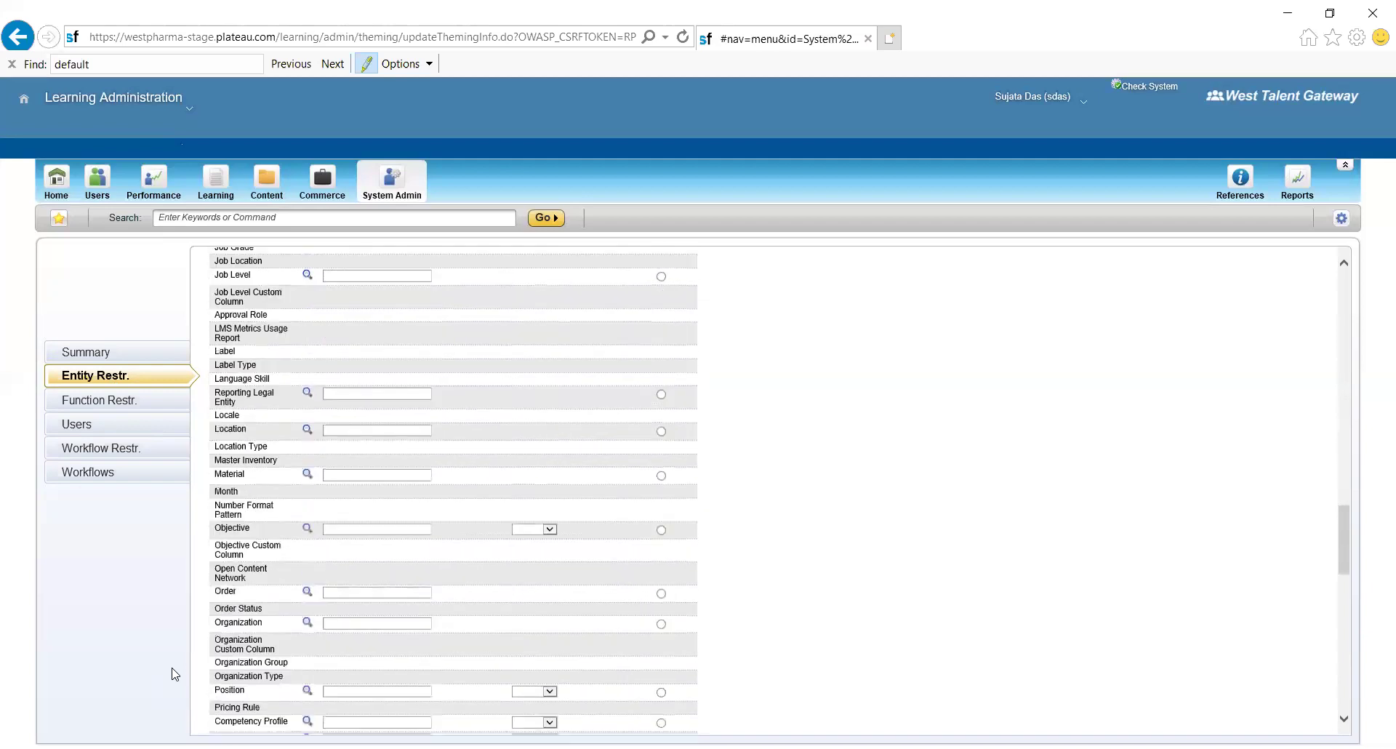
pyautogui.scroll(10, 174, 674)
pyautogui.scroll(8, 174, 674)
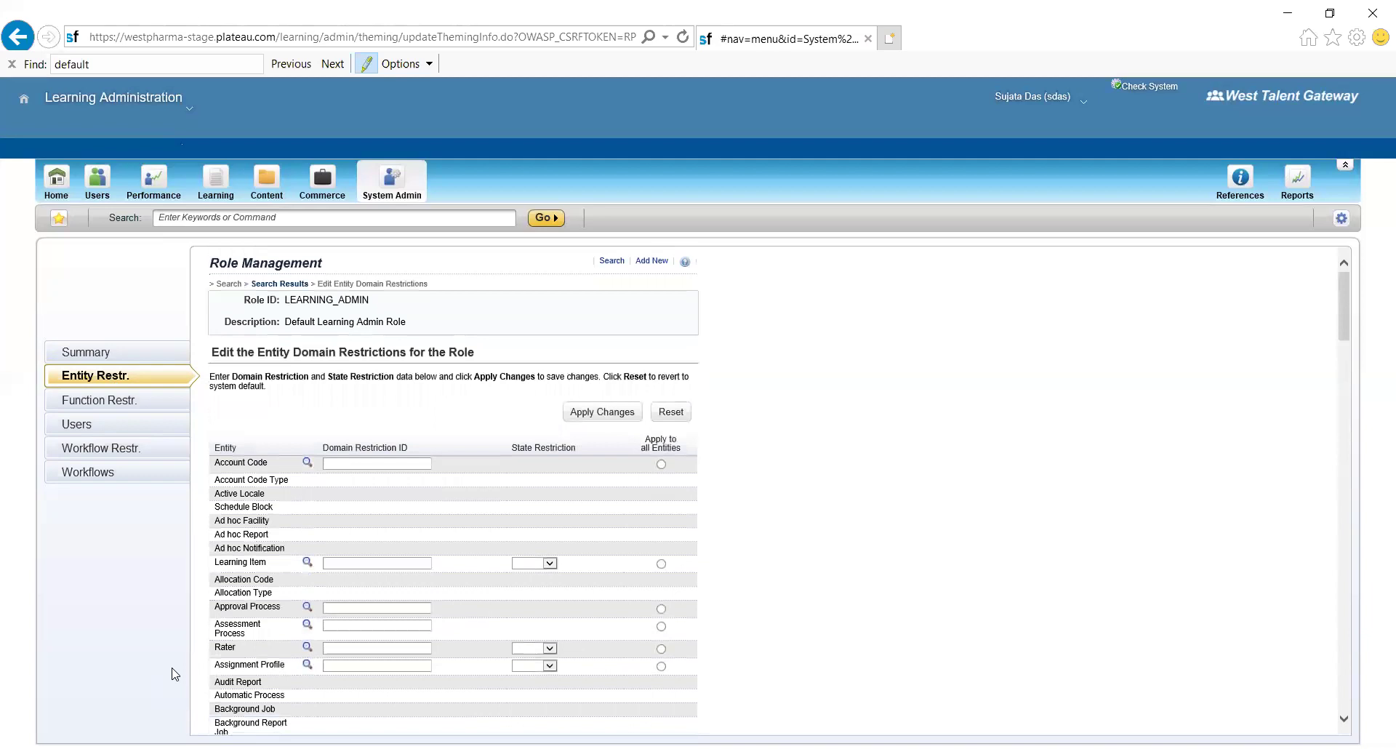
pyautogui.scroll(-1, 175, 674)
pyautogui.scroll(-8, 191, 650)
pyautogui.scroll(-3, 191, 651)
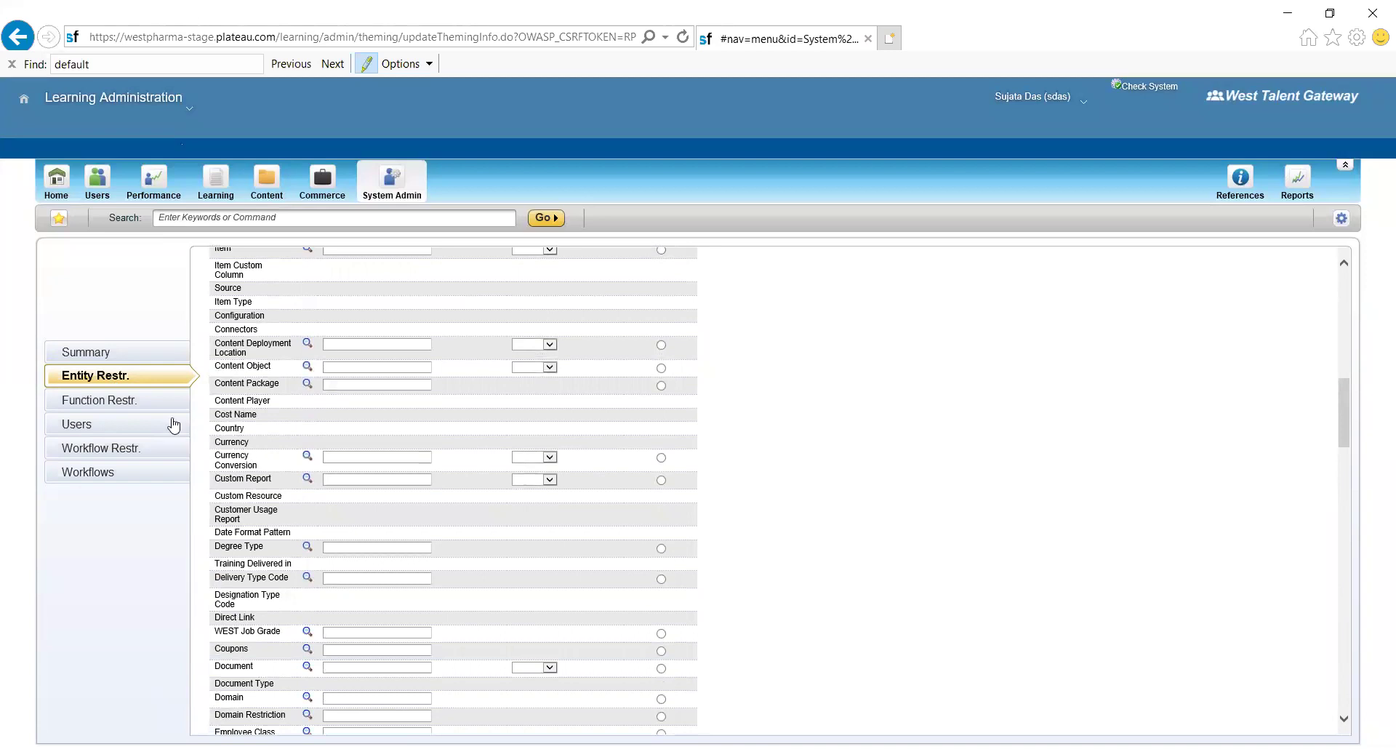
# - Open the LEARNING_ADMIN role's Function Restrictions tab
pyautogui.click(121, 406)
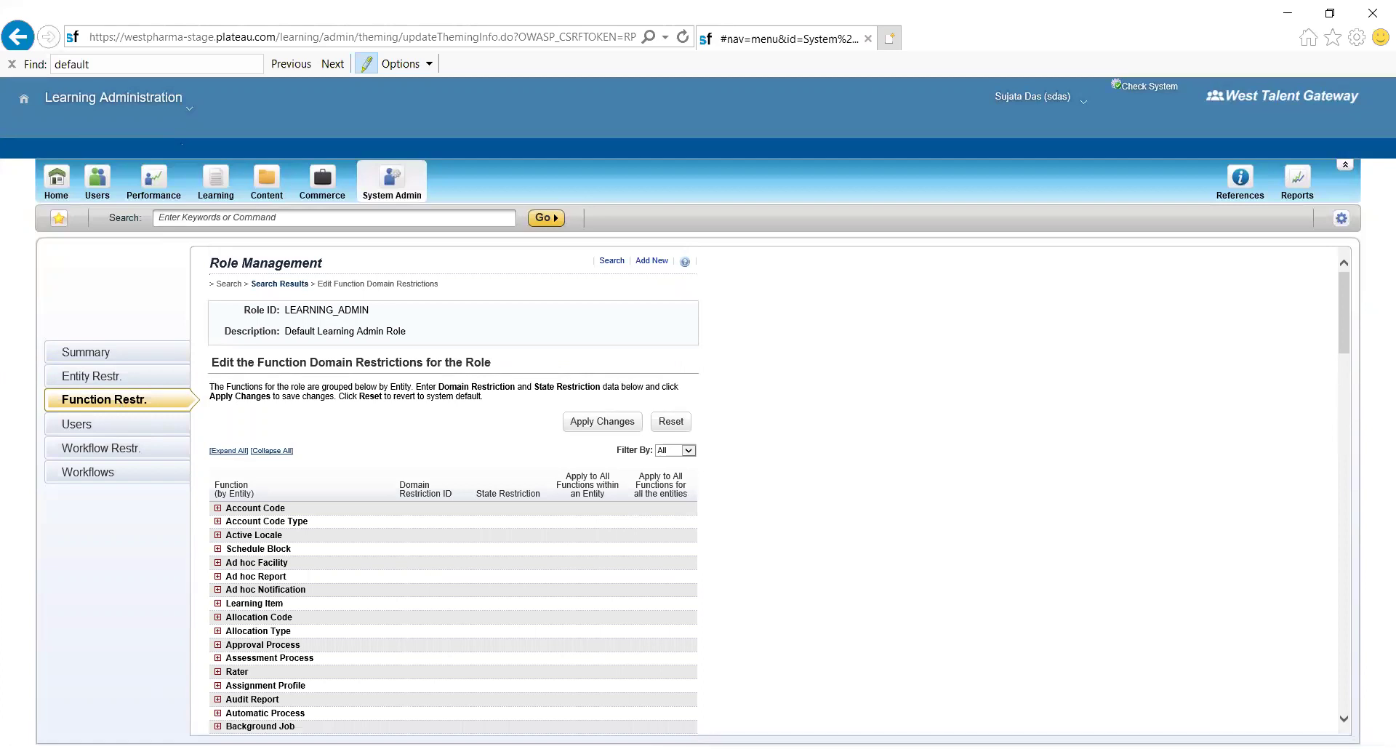
pyautogui.scroll(-3, 236, 520)
pyautogui.scroll(3, 288, 587)
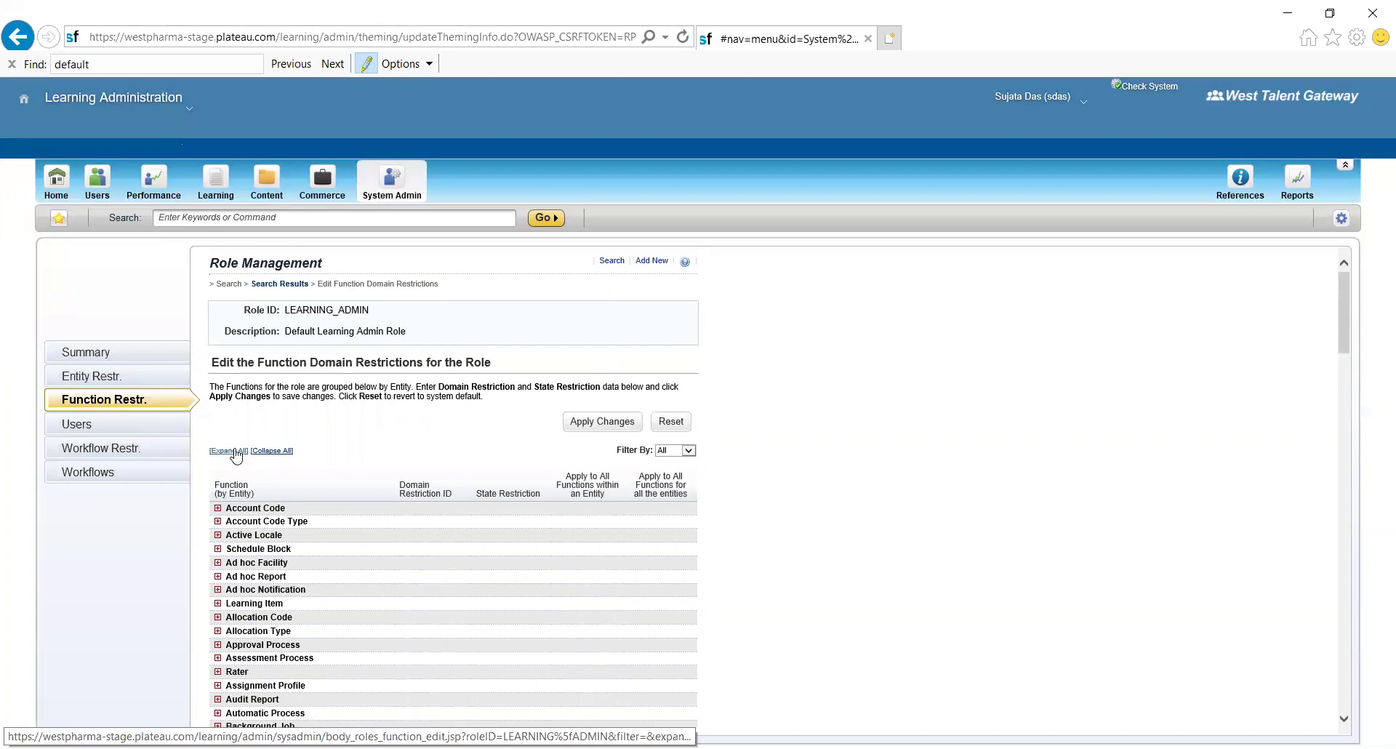
# - Expand all entities and review functions like Catalog and Class, whose restriction fields are empty
pyautogui.click(235, 451)
pyautogui.scroll(-2, 235, 454)
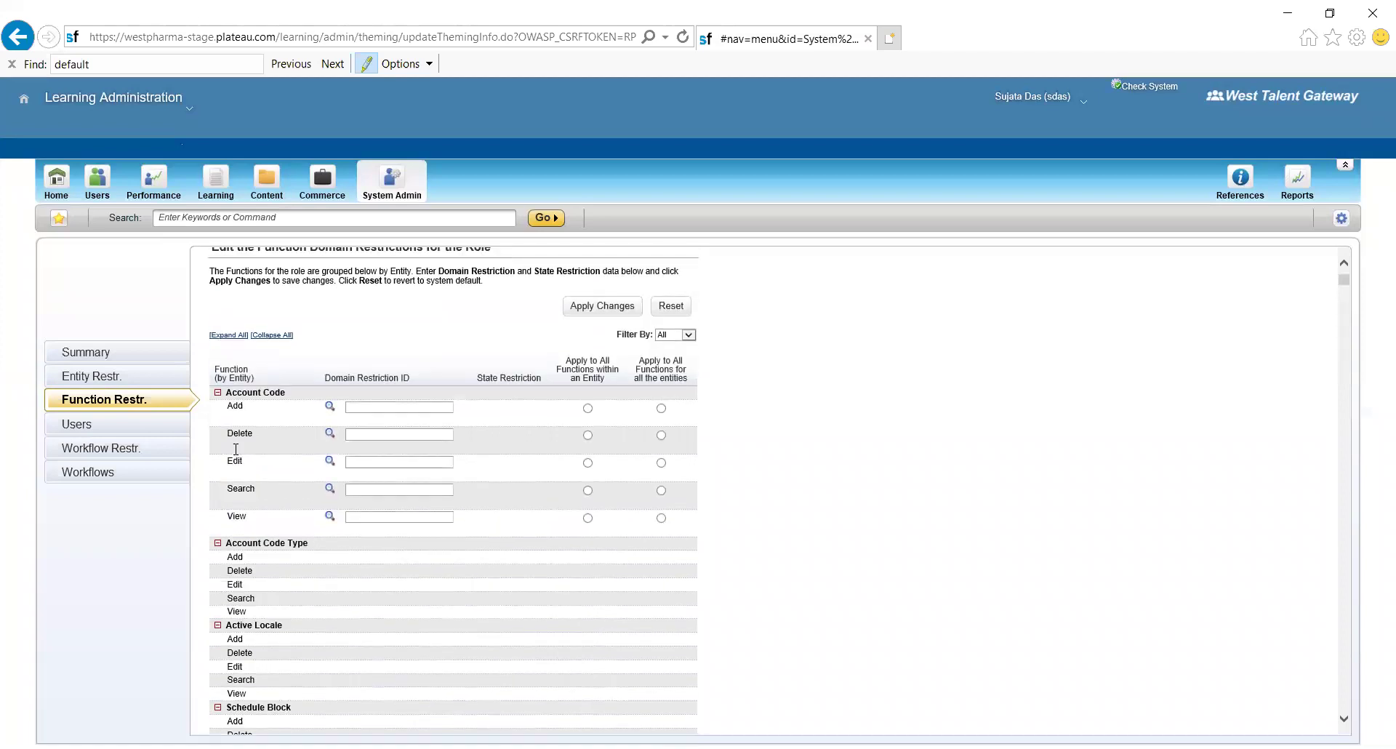
pyautogui.scroll(-3, 234, 453)
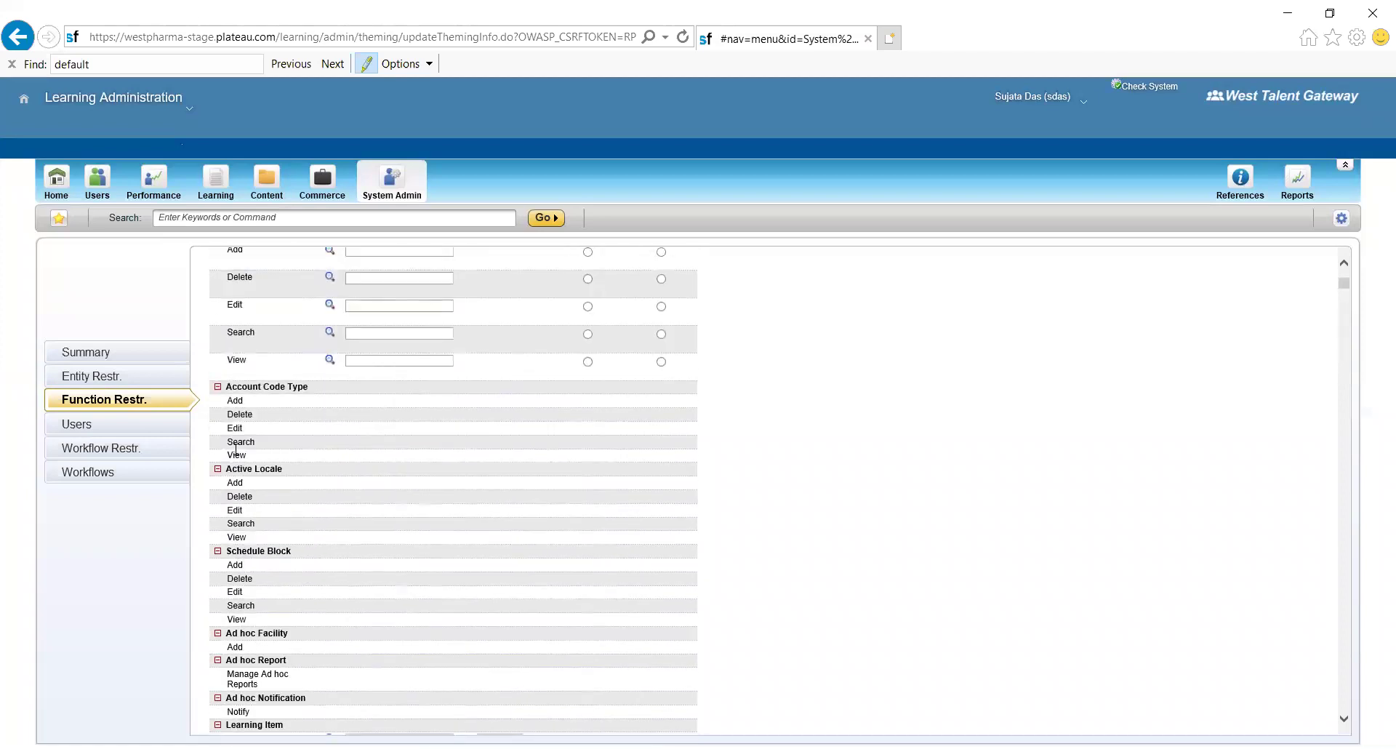
pyautogui.scroll(-3, 236, 451)
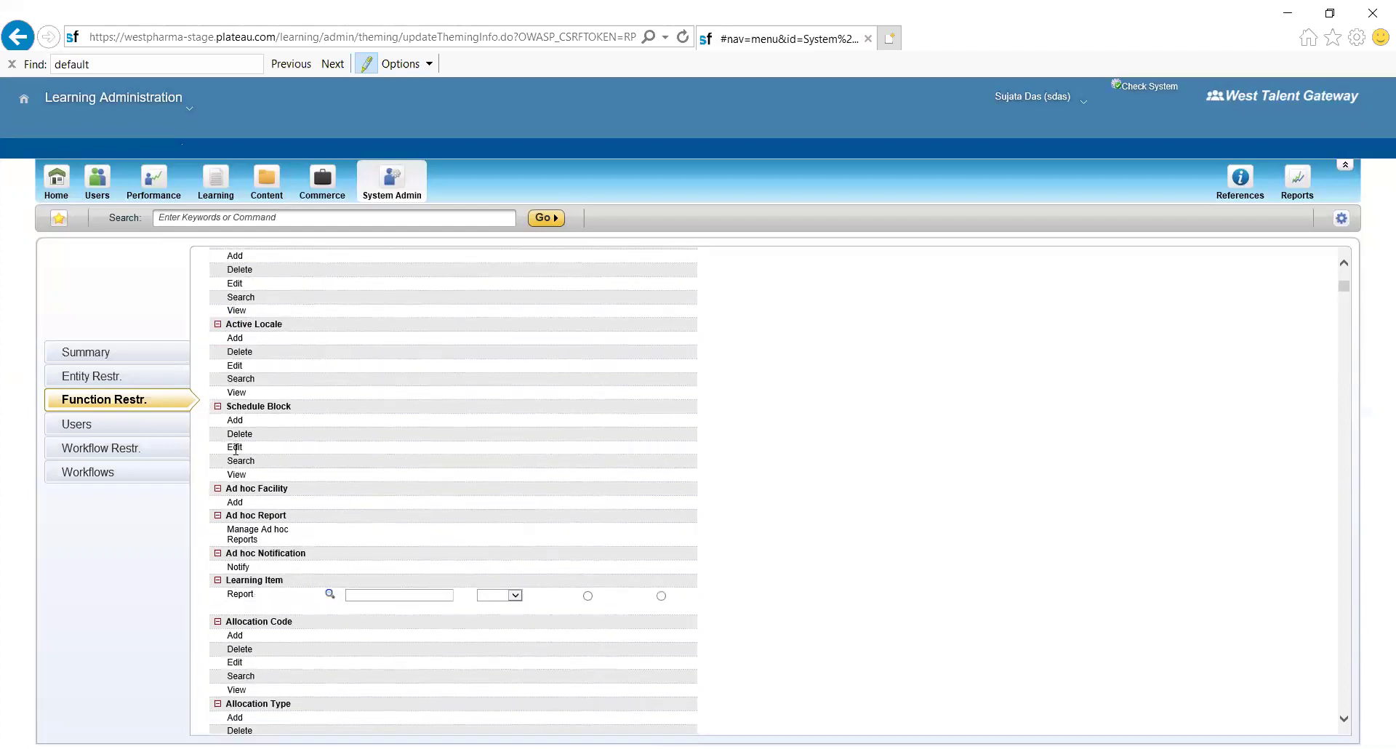
pyautogui.scroll(-3, 235, 449)
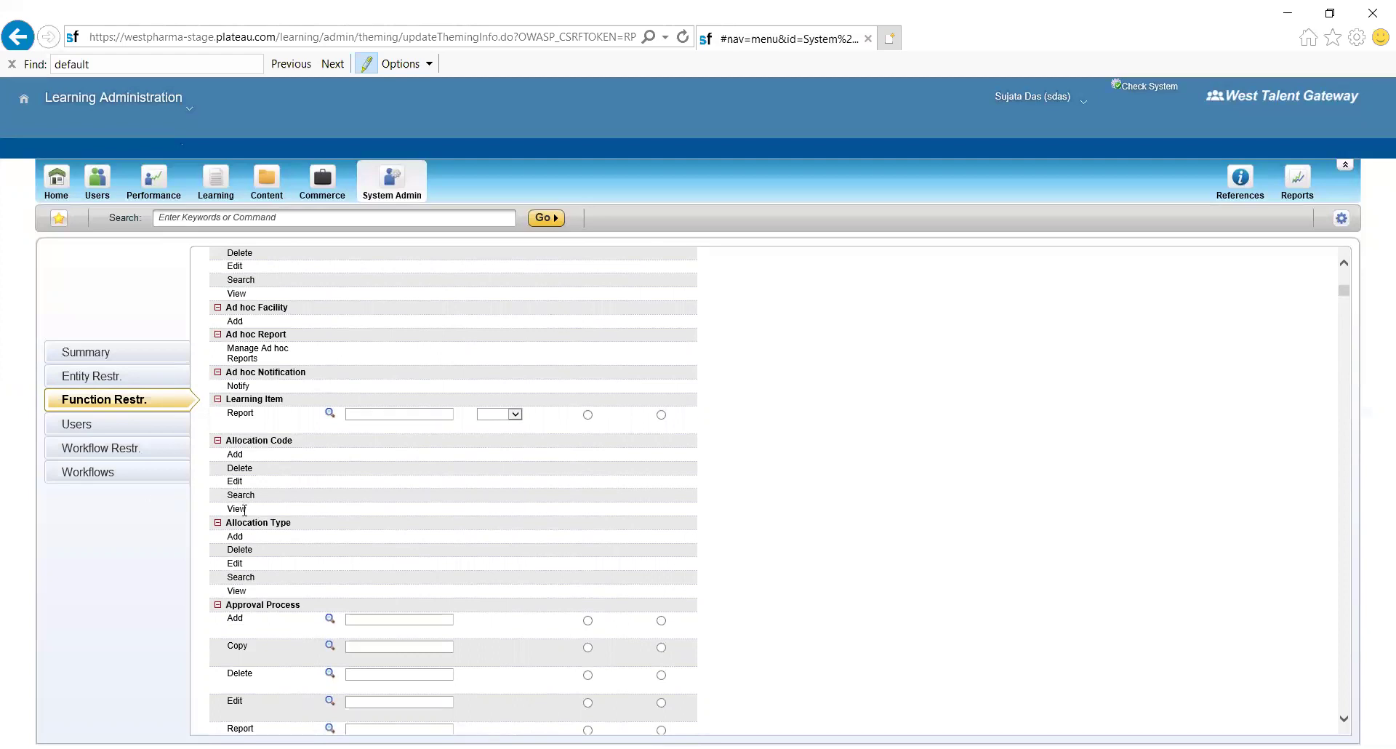
pyautogui.scroll(-5, 244, 556)
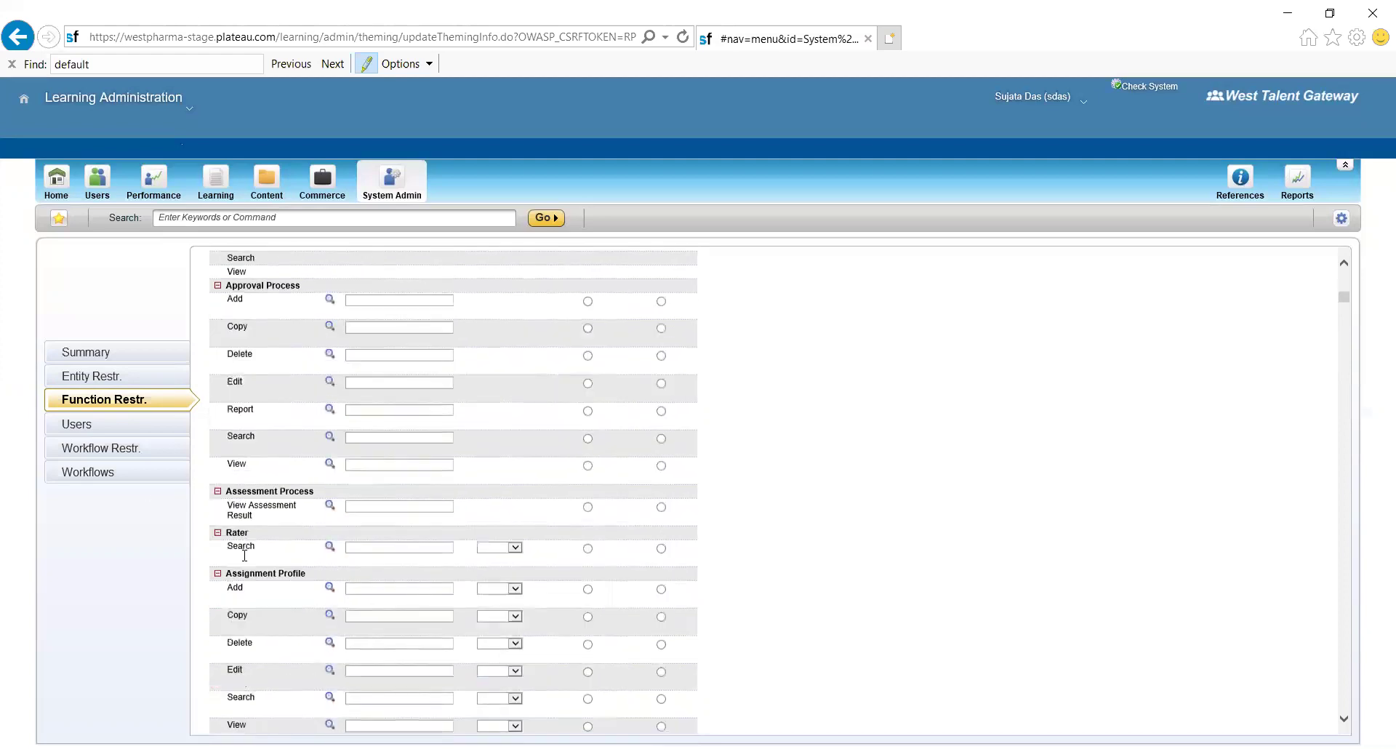
pyautogui.scroll(-6, 244, 555)
pyautogui.scroll(2, 245, 555)
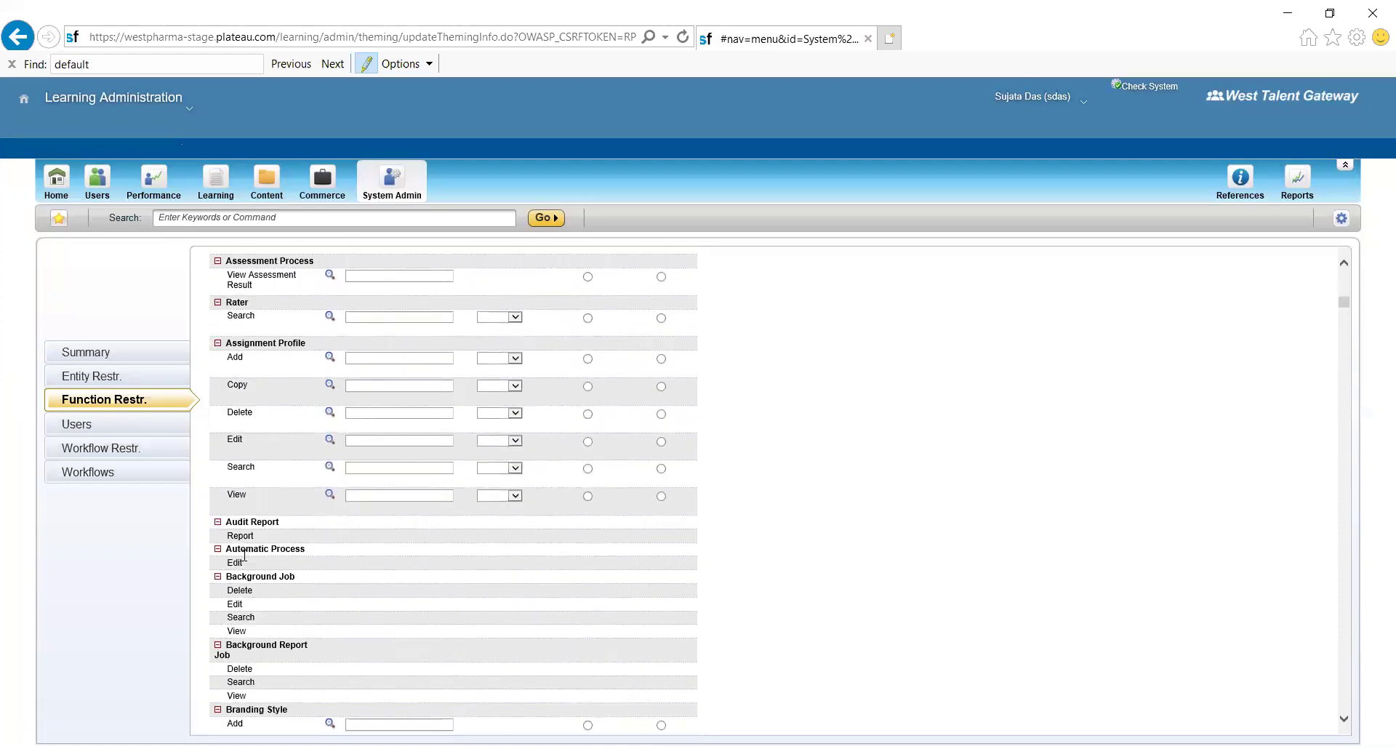
pyautogui.scroll(-9, 244, 555)
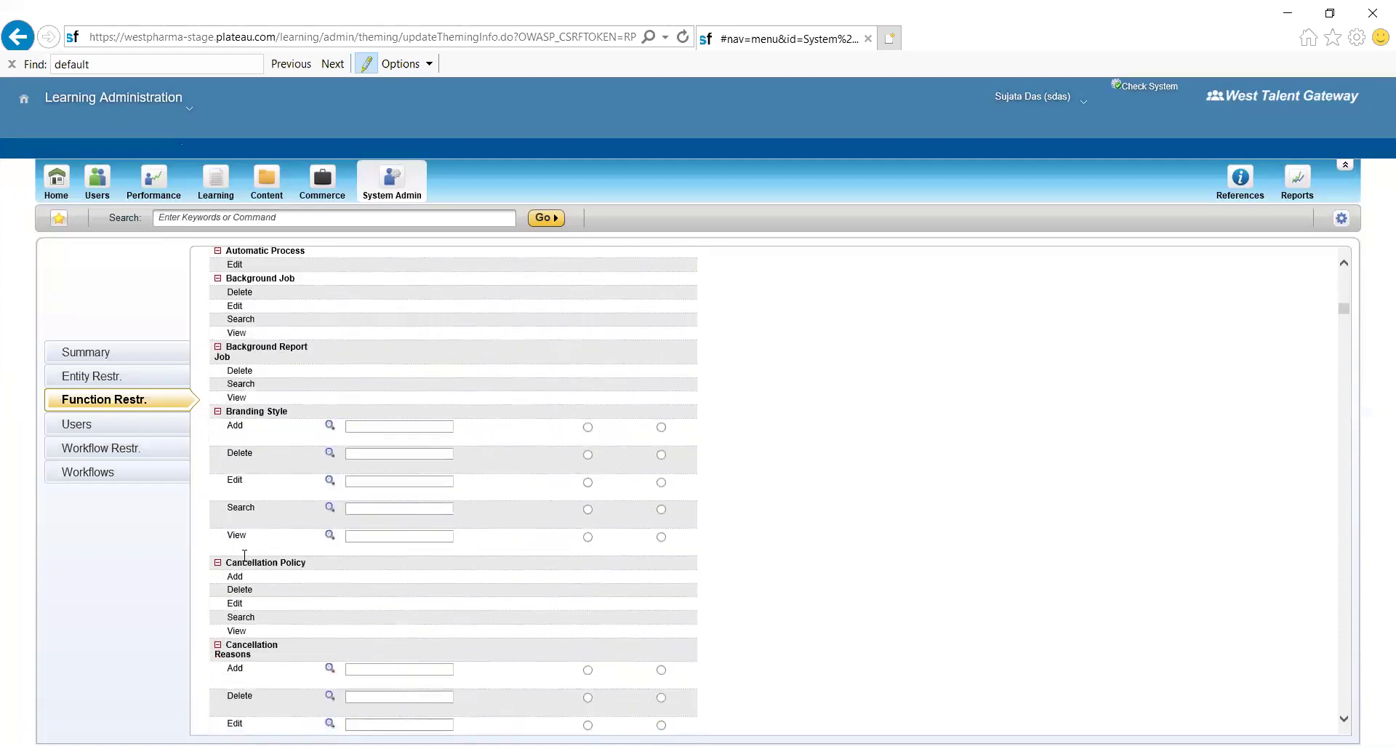
pyautogui.scroll(-4, 244, 556)
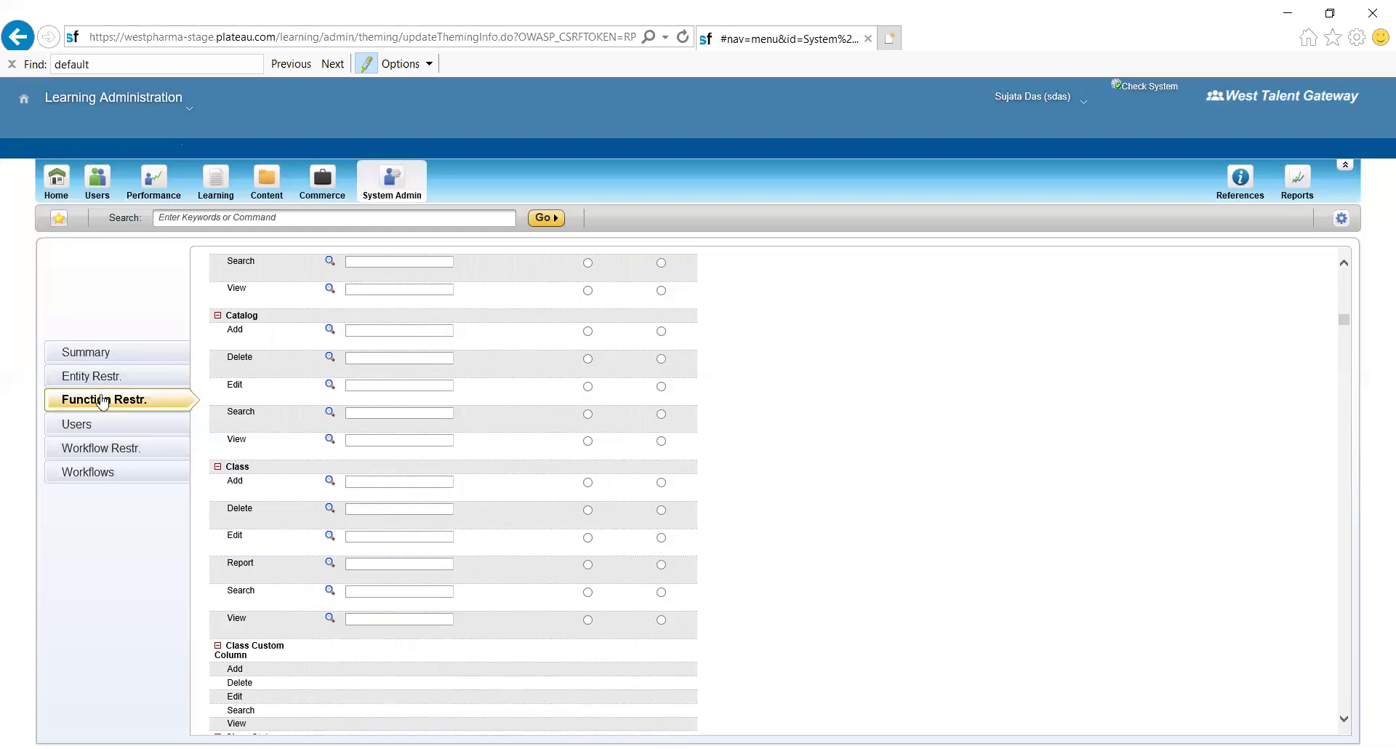
pyautogui.click(109, 454)
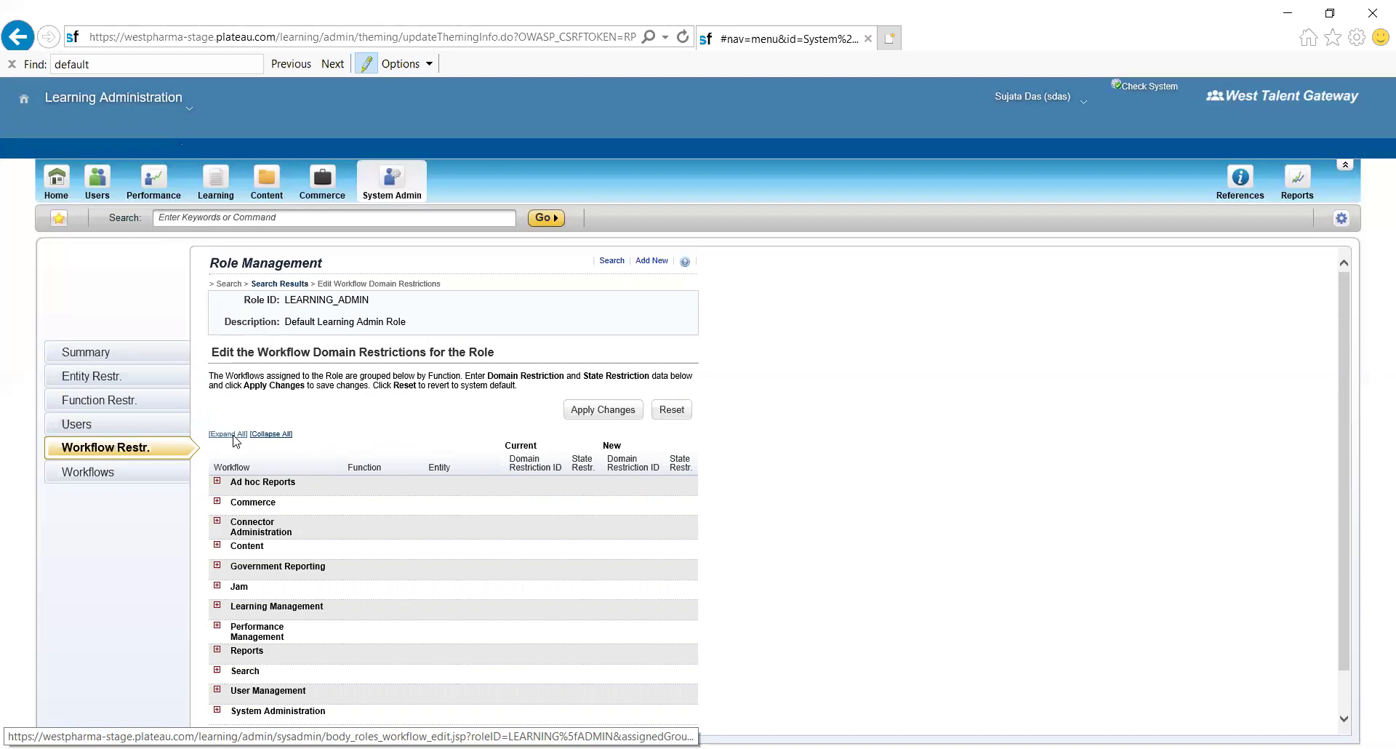
pyautogui.click(231, 435)
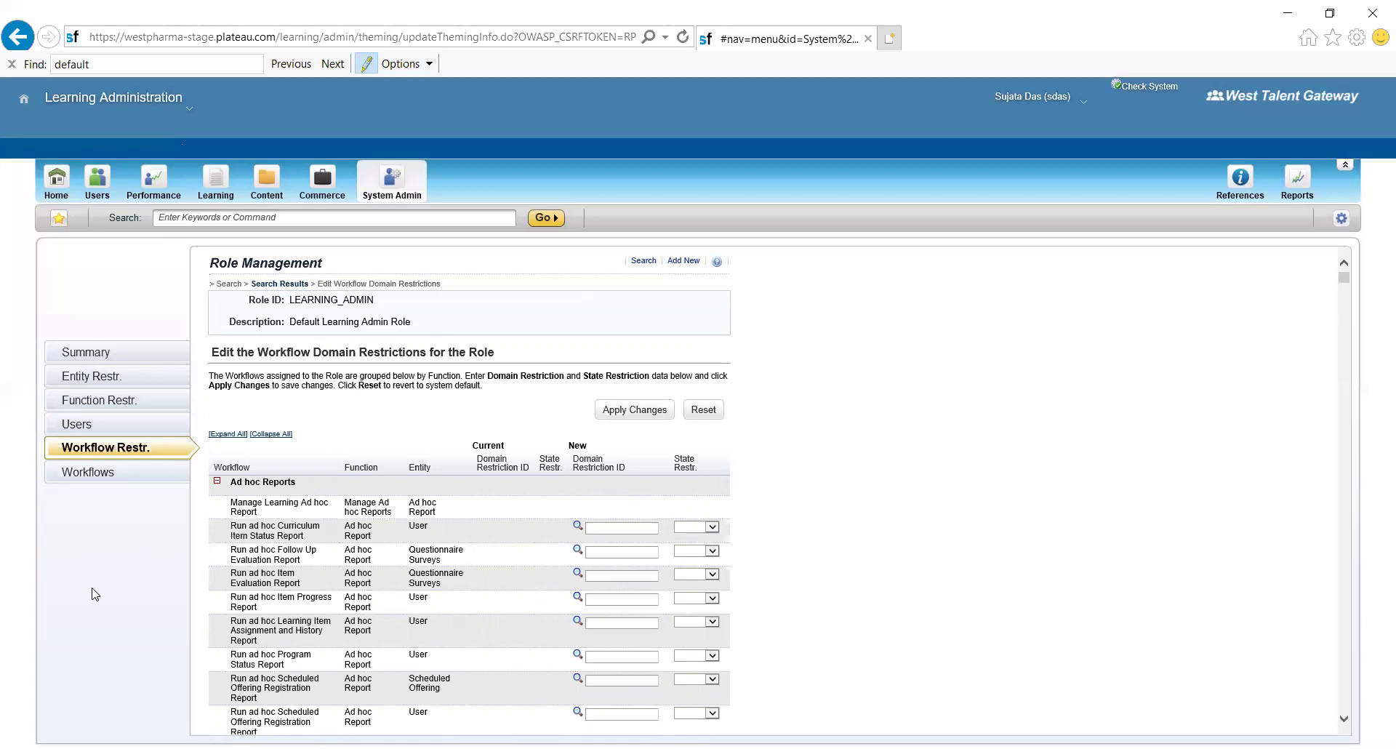
pyautogui.scroll(-15, 94, 594)
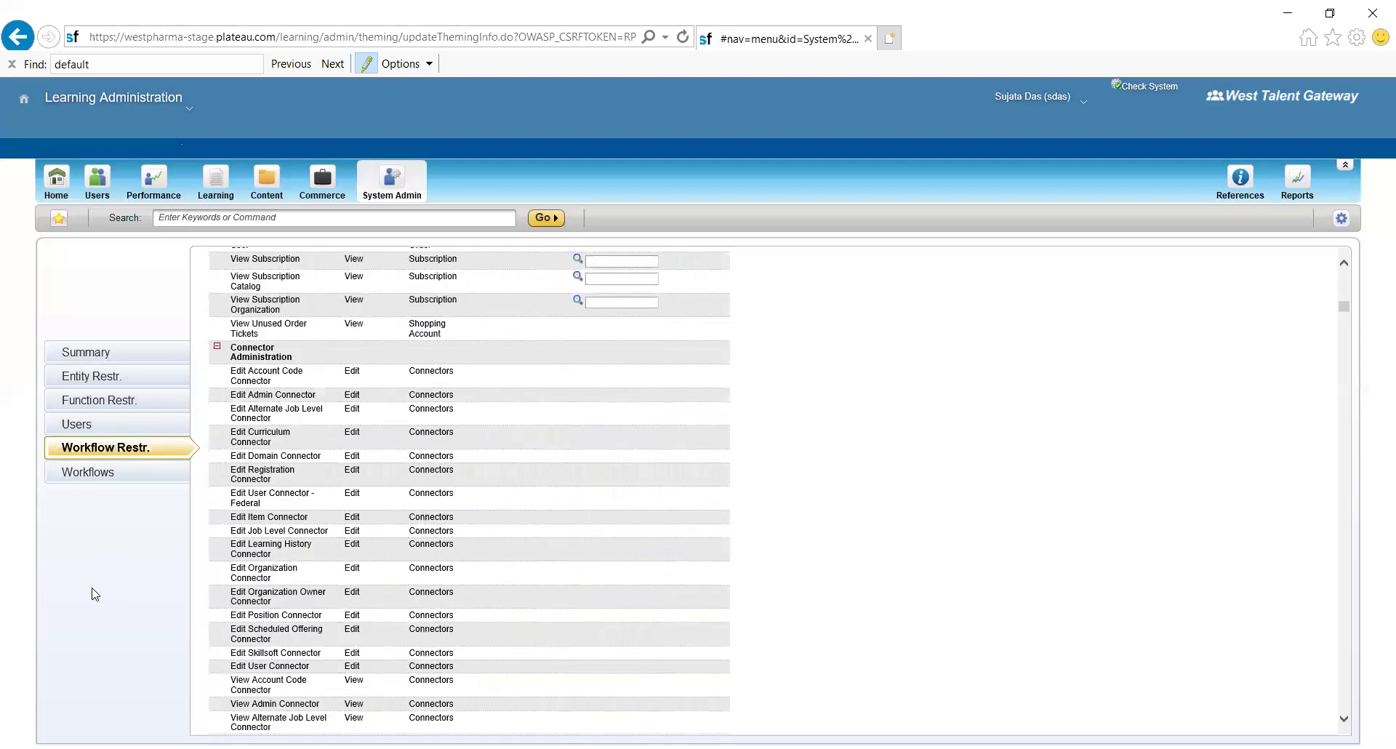
pyautogui.scroll(-15, 94, 594)
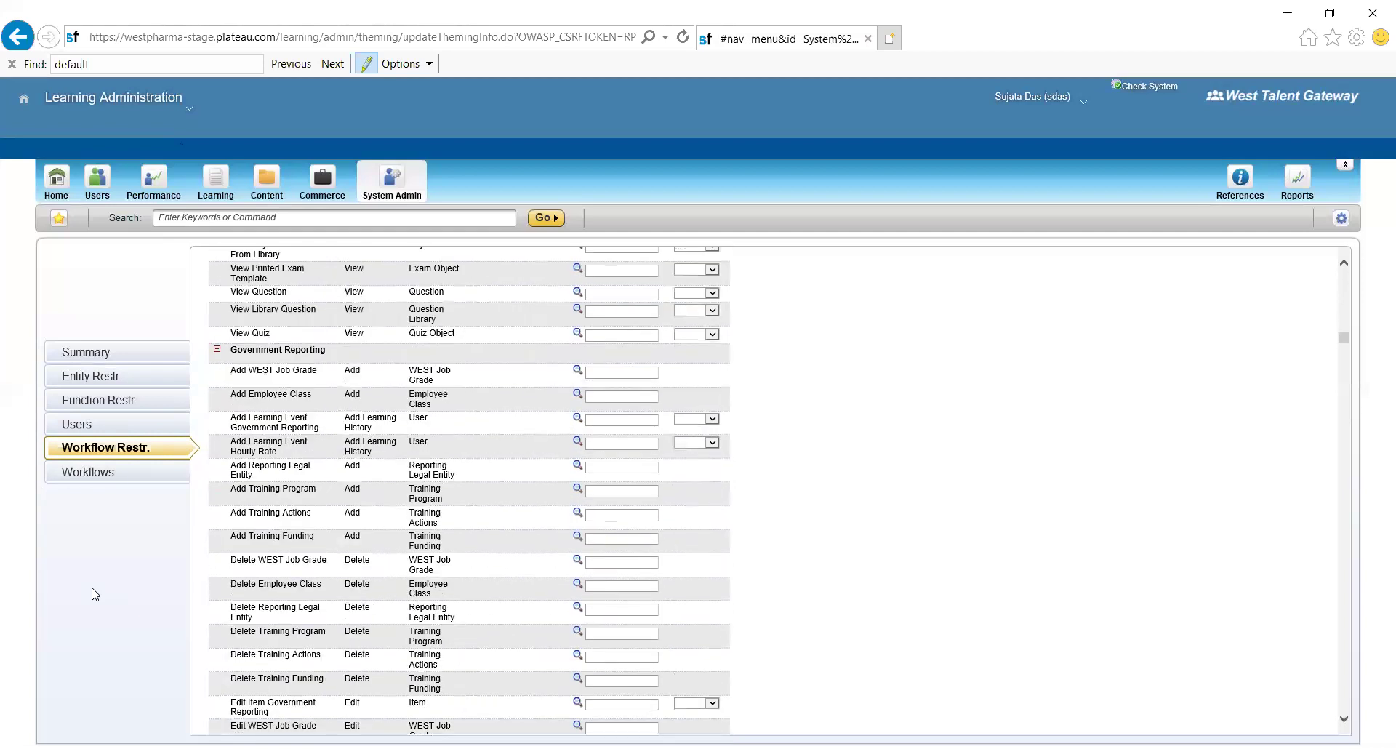
pyautogui.scroll(-15, 94, 594)
pyautogui.scroll(5, 94, 594)
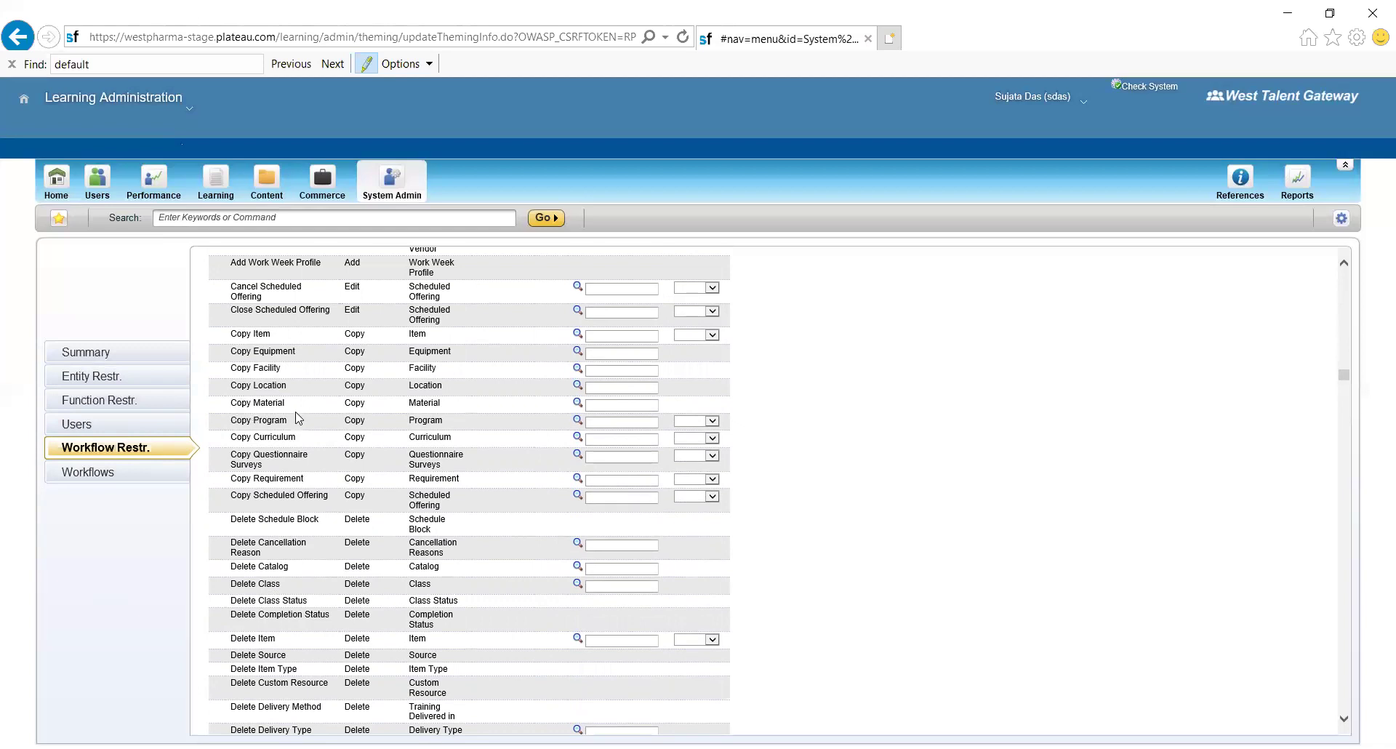
# - Select the full Edit Item workflow name in the domain restrictions list
pyautogui.scroll(-10, 298, 418)
pyautogui.scroll(1, 298, 418)
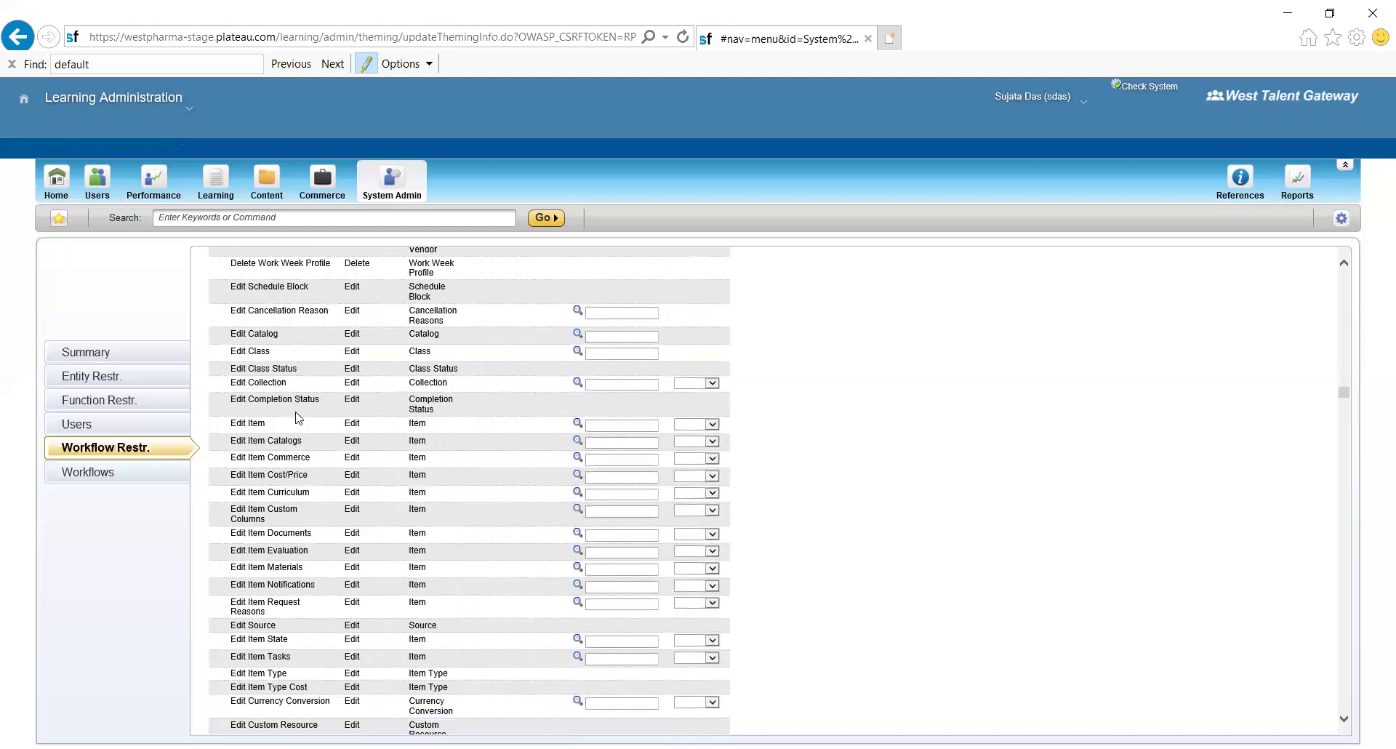
pyautogui.scroll(1, 296, 417)
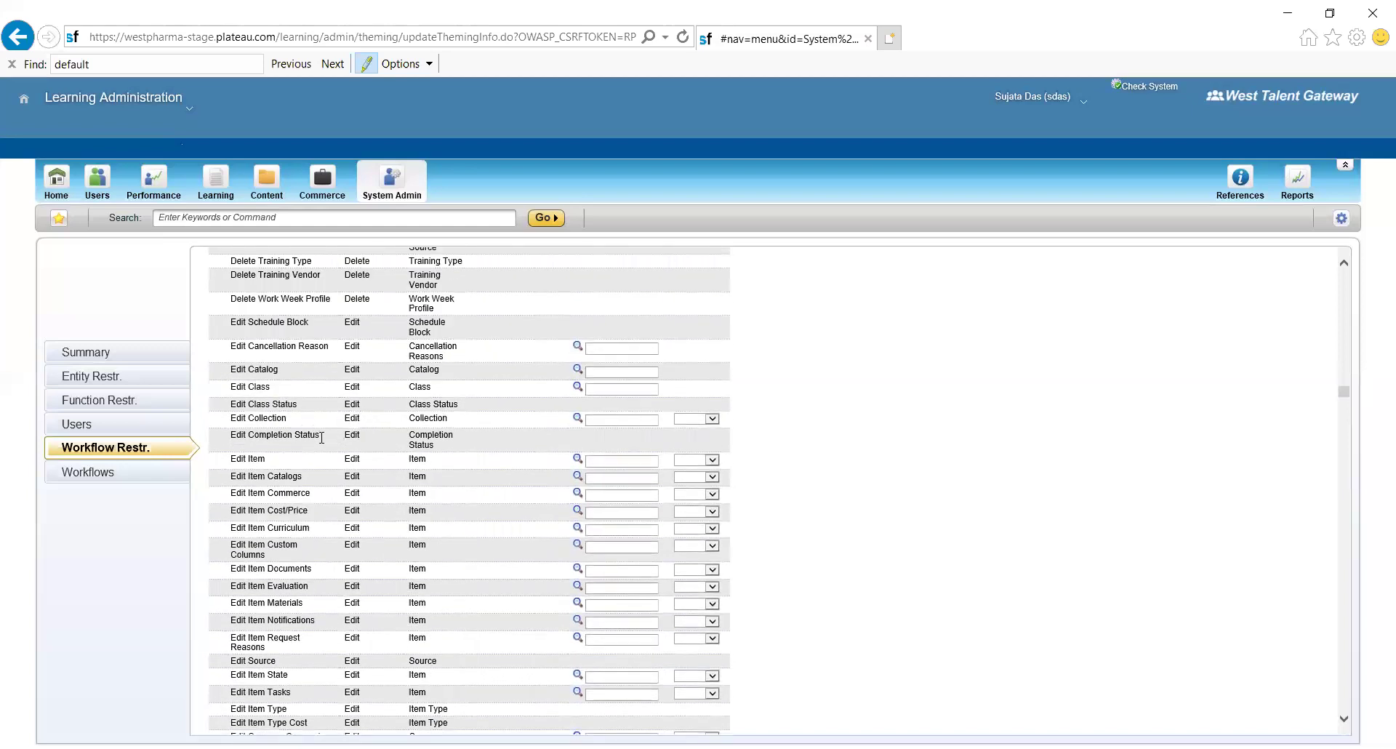
pyautogui.moveTo(269, 460); pyautogui.dragTo(252, 460)
pyautogui.moveTo(243, 459); pyautogui.dragTo(233, 459)
pyautogui.moveTo(226, 461); pyautogui.dragTo(281, 458)
# - Open the domain lookup for Edit Item's restriction, then go to the role's Workflows page
pyautogui.click(603, 457)
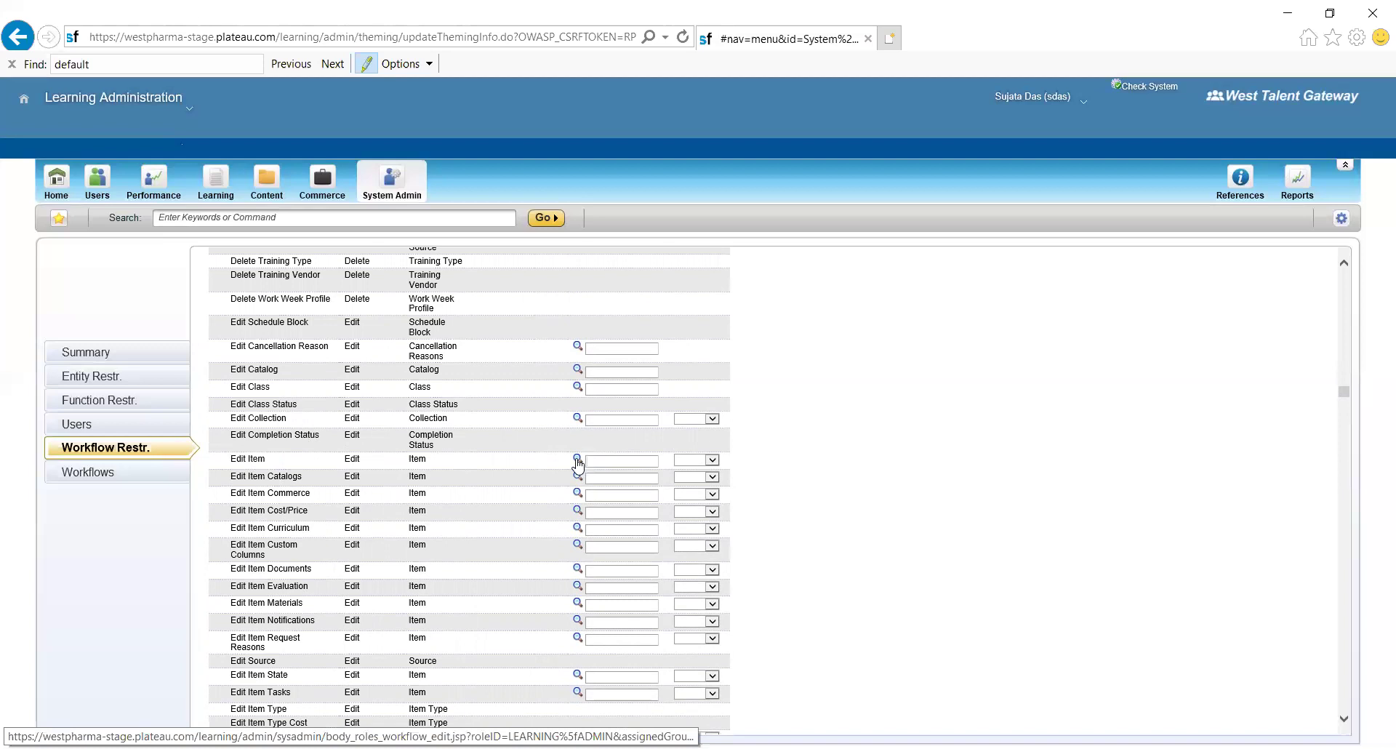
pyautogui.click(578, 459)
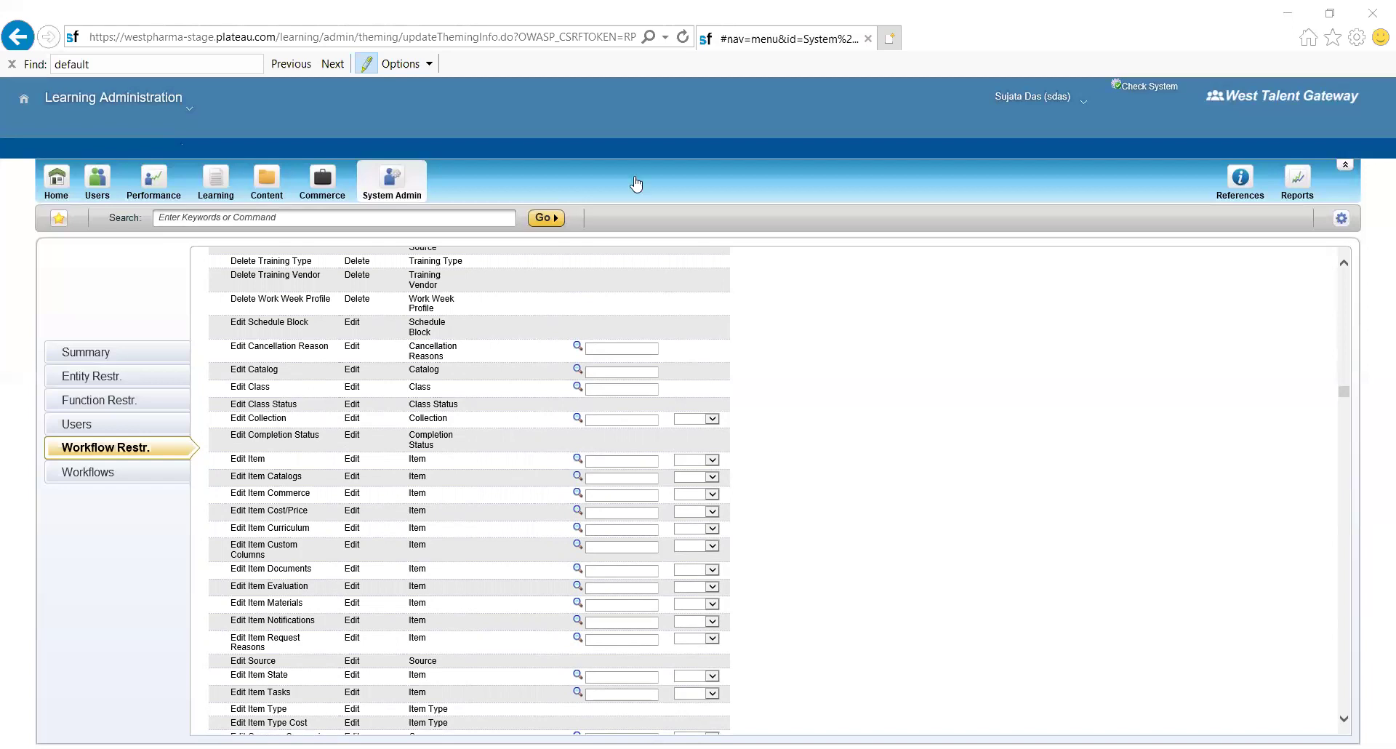
pyautogui.click(119, 476)
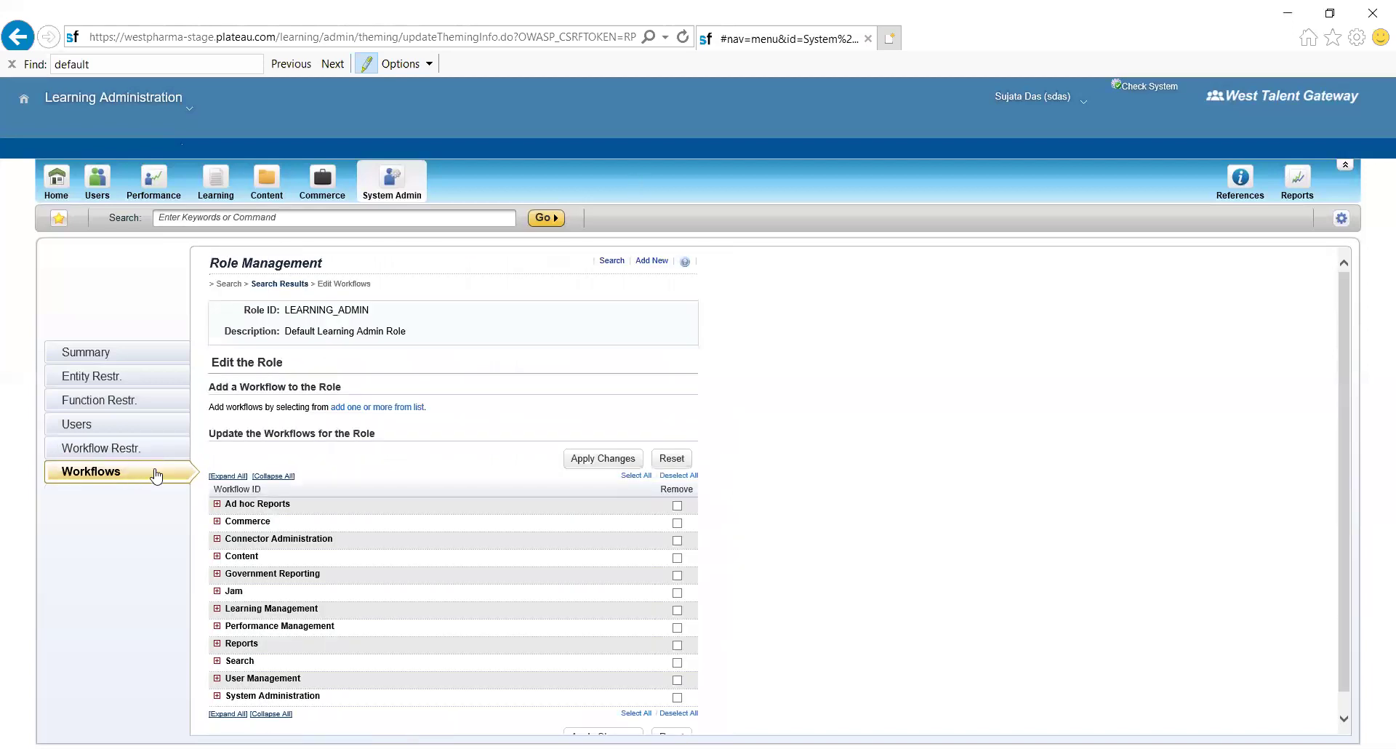
# - Expand all workflow groups, leave Run ad hoc Item Evaluation Report unmarked for removal, and browse to Commerce
pyautogui.click(224, 477)
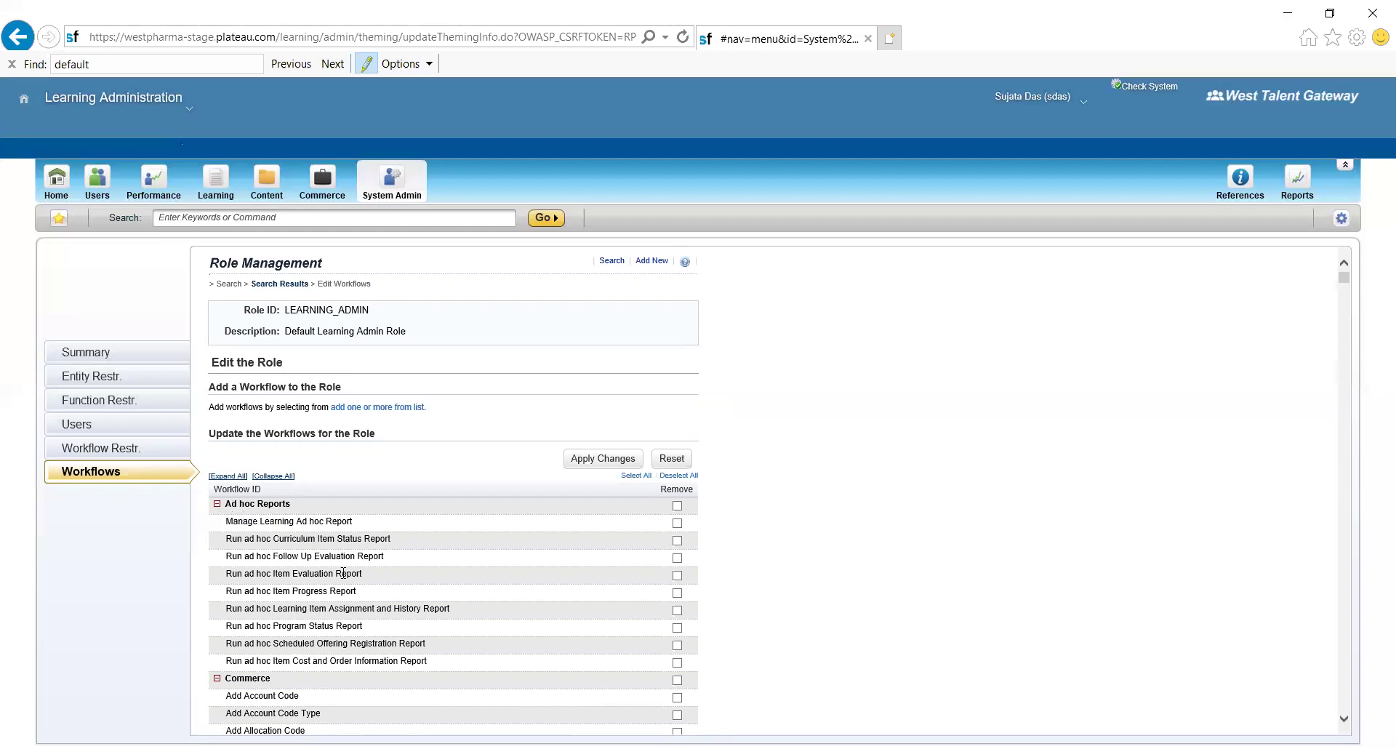
pyautogui.click(677, 575)
pyautogui.click(677, 576)
pyautogui.moveTo(1344, 285); pyautogui.dragTo(1352, 302)
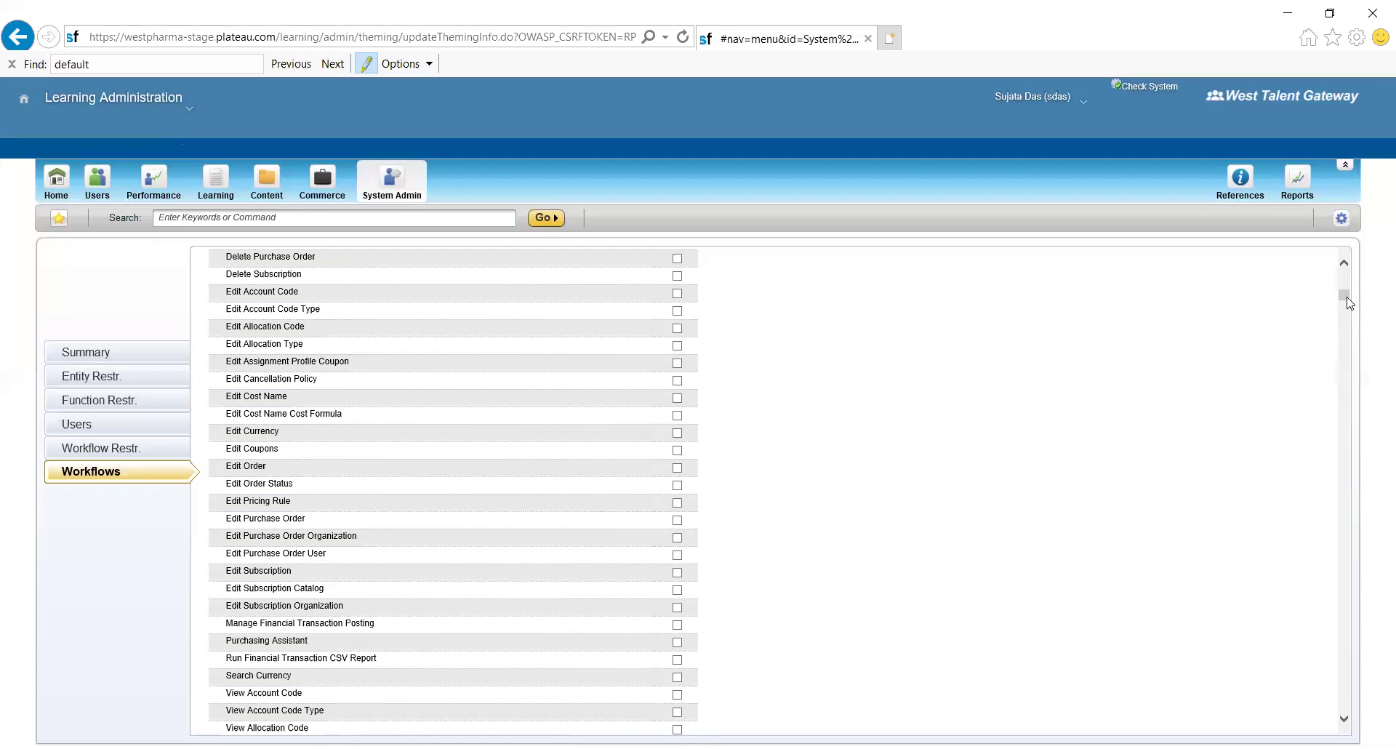
pyautogui.moveTo(1345, 293); pyautogui.dragTo(1343, 267)
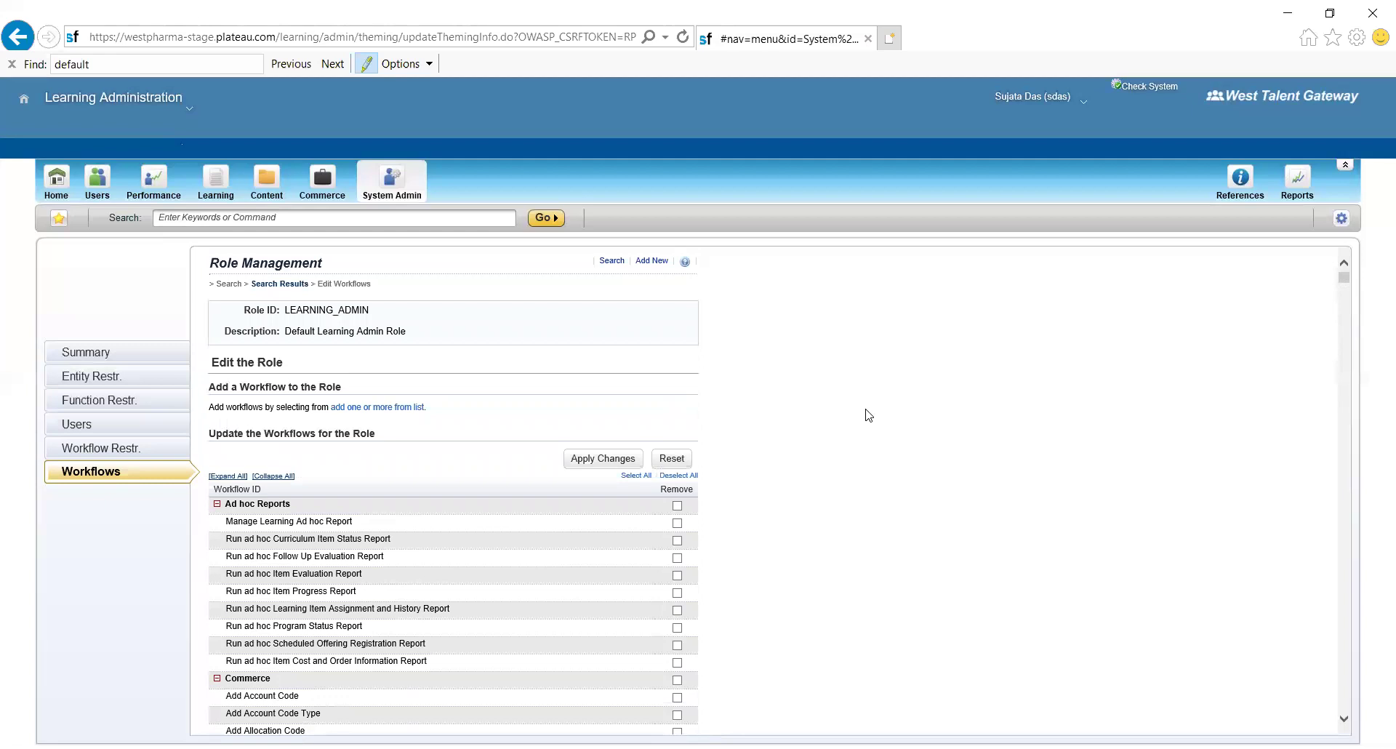
# - Go from Workflow Restr. to the Users section listing admins with the LEARNING_ADMIN role
pyautogui.click(149, 445)
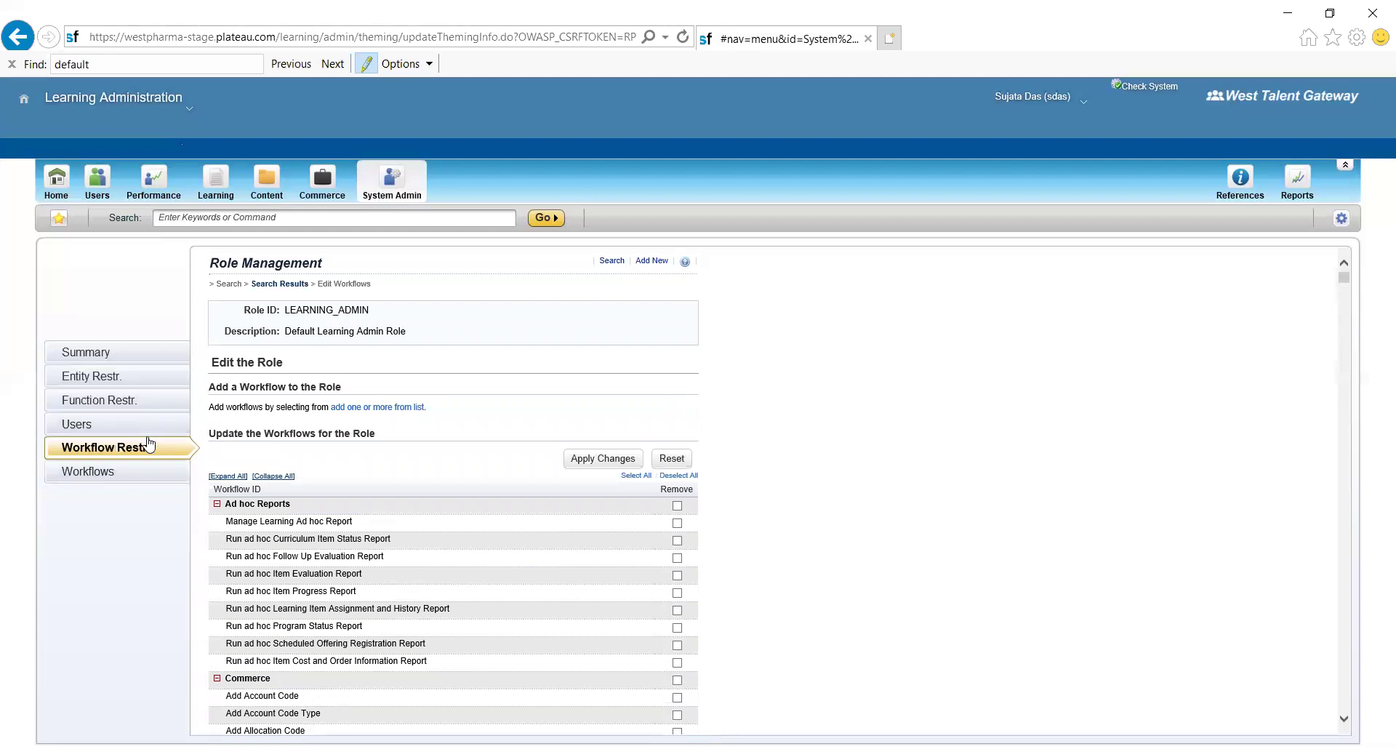
pyautogui.click(85, 426)
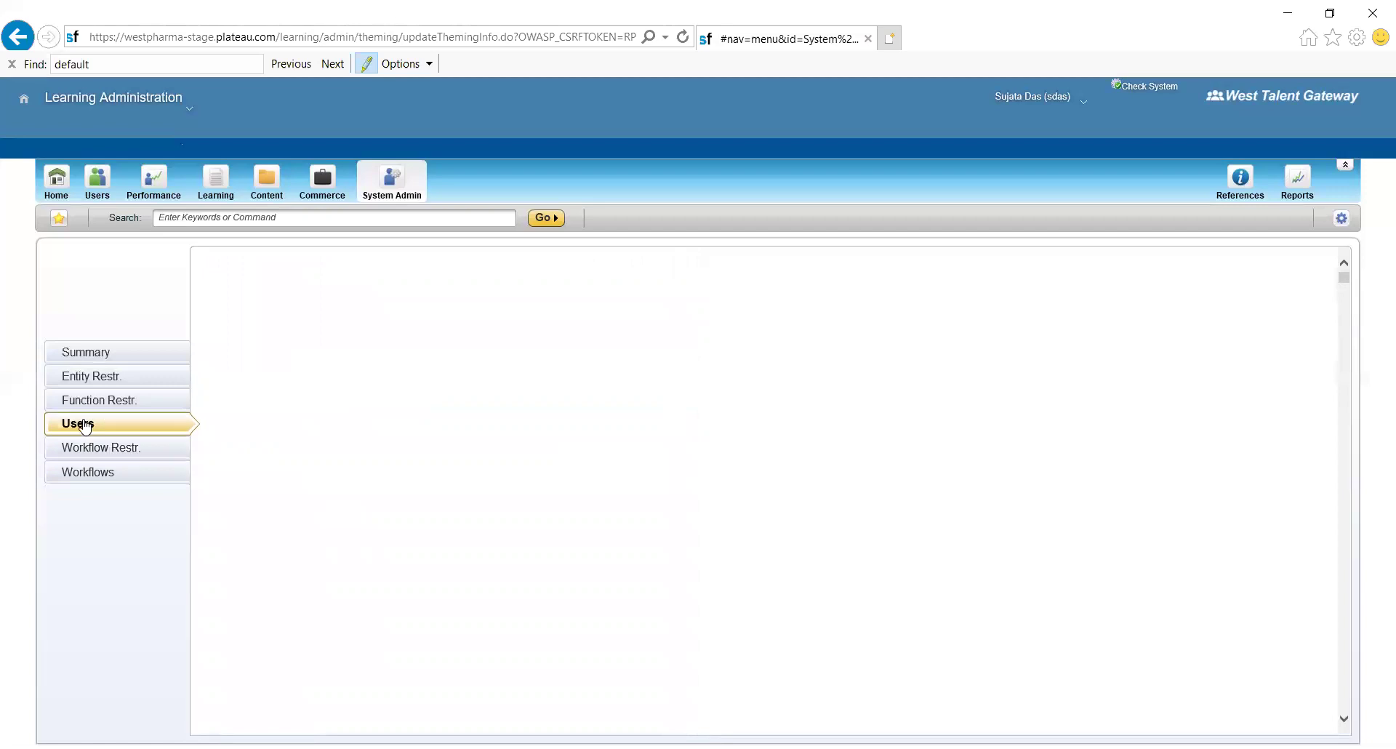
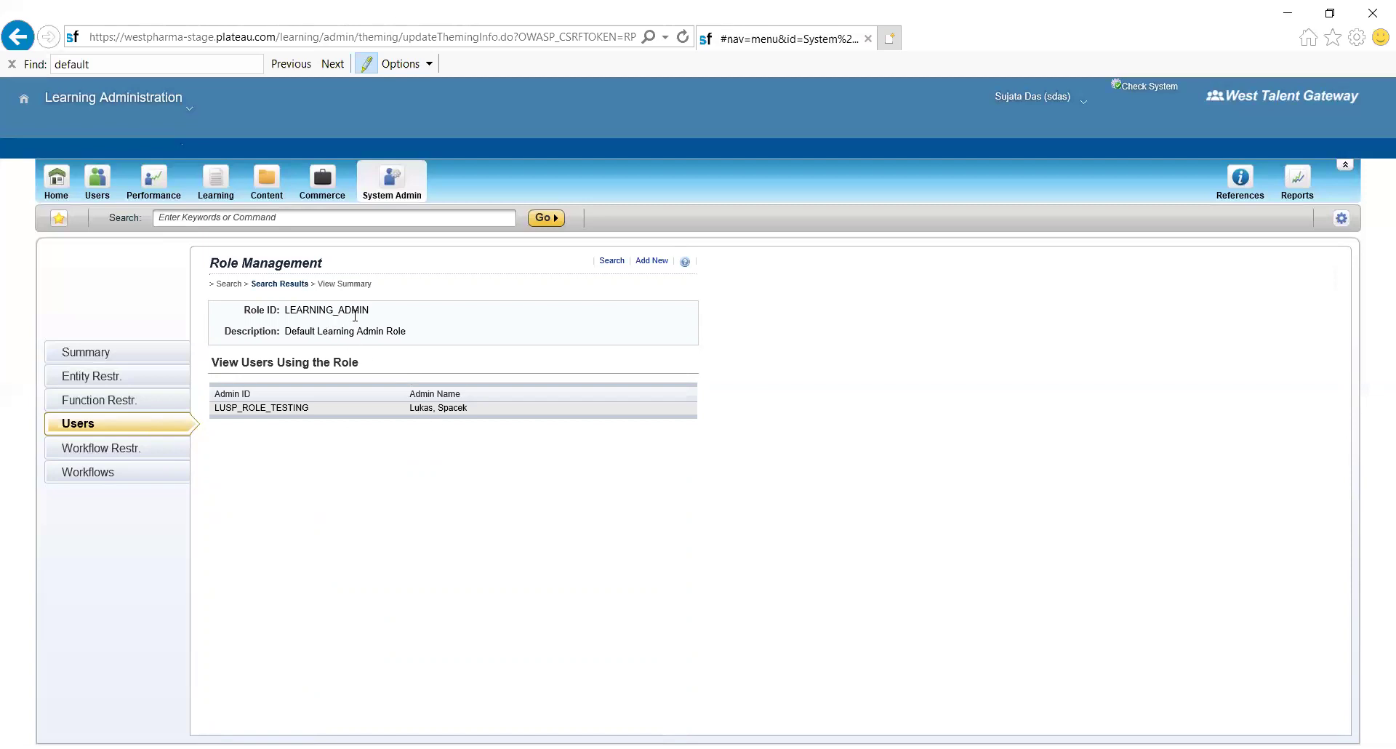
# - Go back to the role search results and open WEST_REPORTING for editing
pyautogui.click(287, 285)
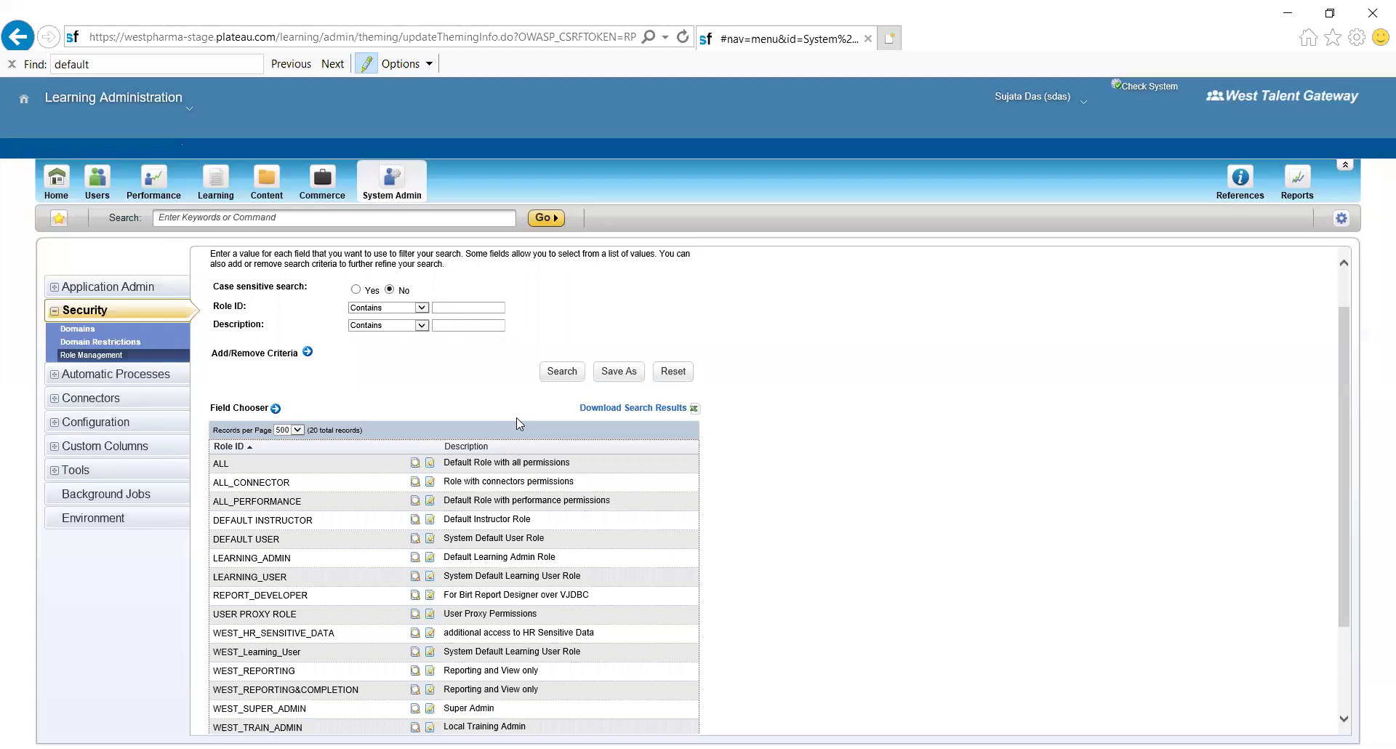
pyautogui.scroll(-3, 516, 417)
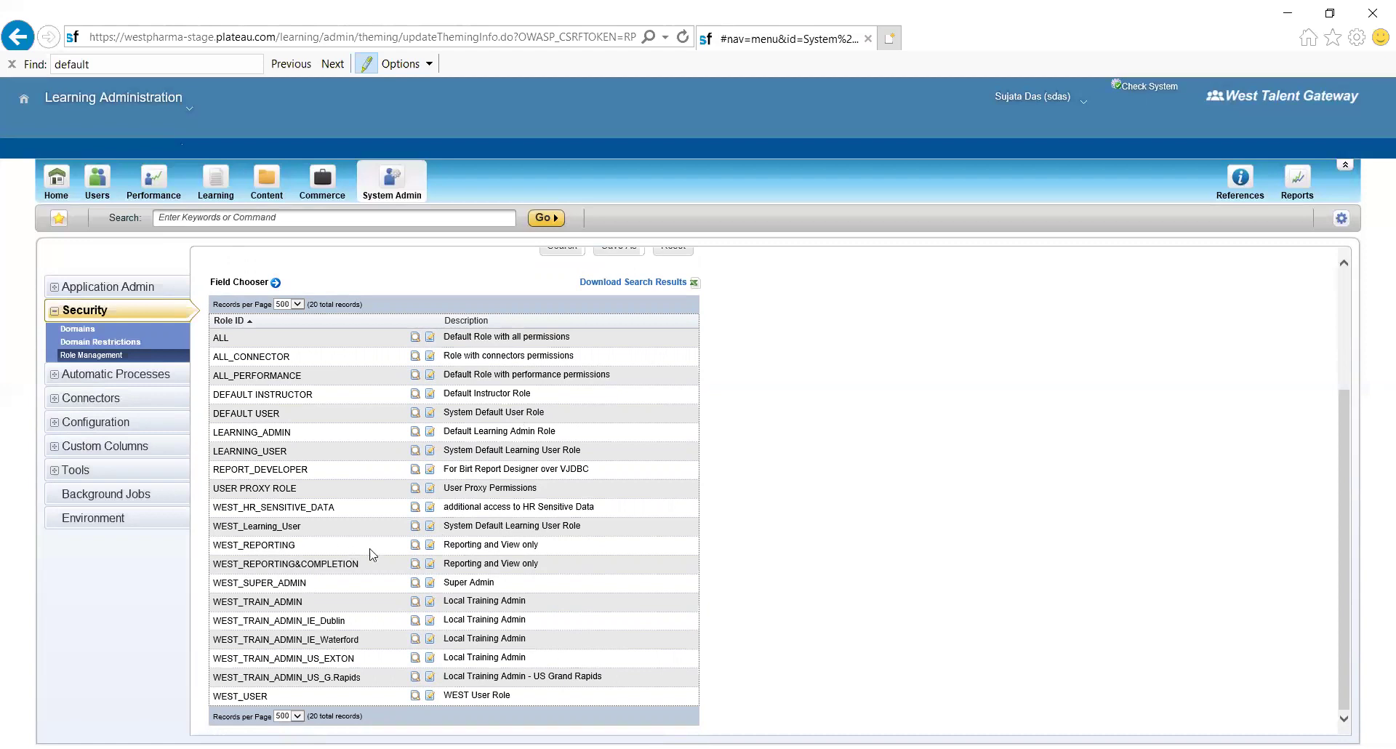
pyautogui.click(429, 545)
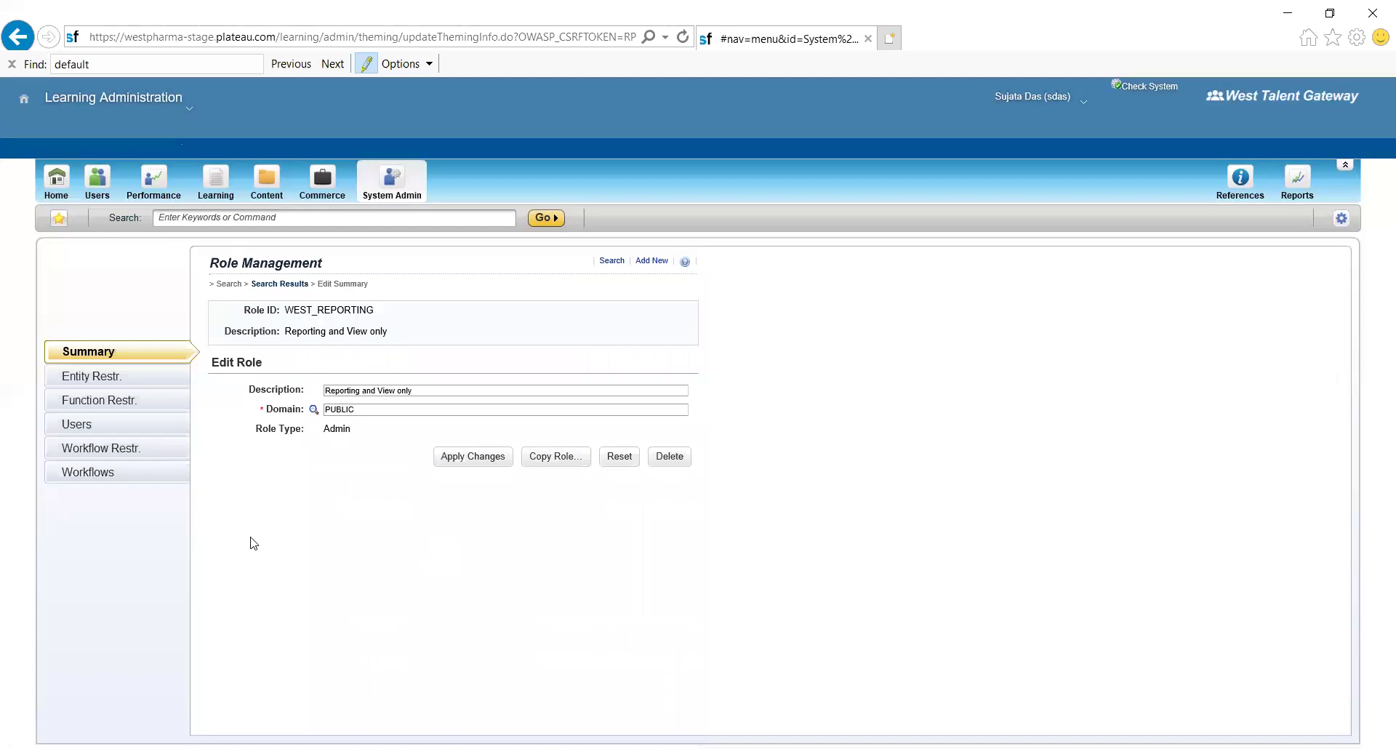
# - Expand all of WEST_REPORTING's workflow domain restrictions and review them, then return to its summary
pyautogui.click(91, 472)
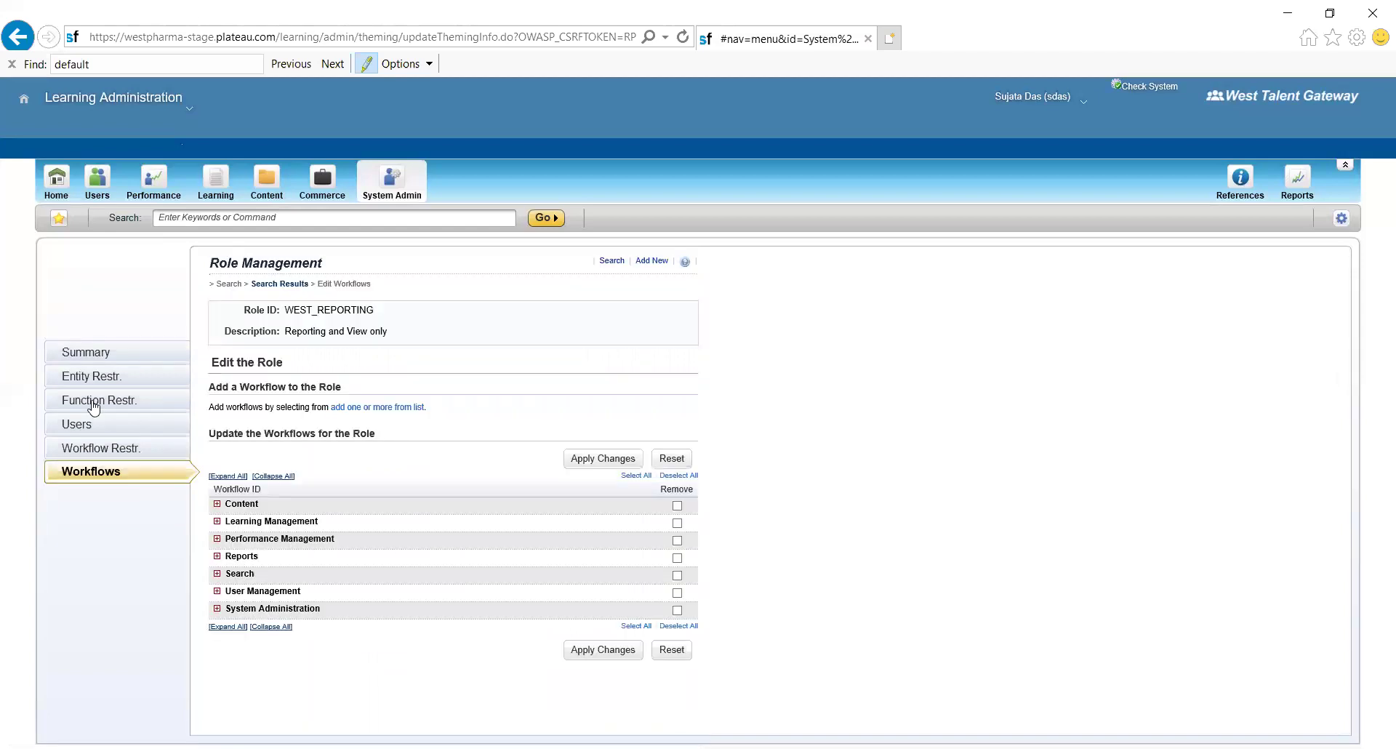
pyautogui.click(101, 447)
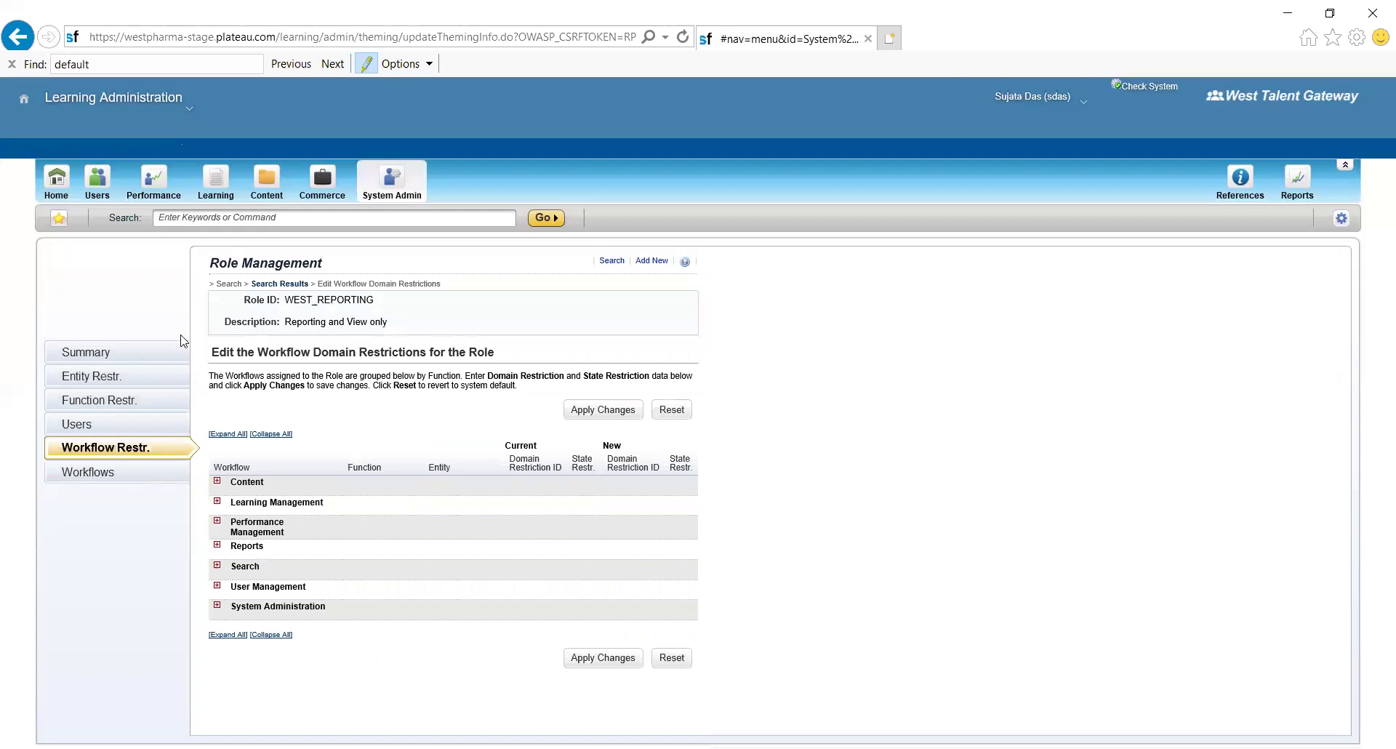
pyautogui.click(239, 435)
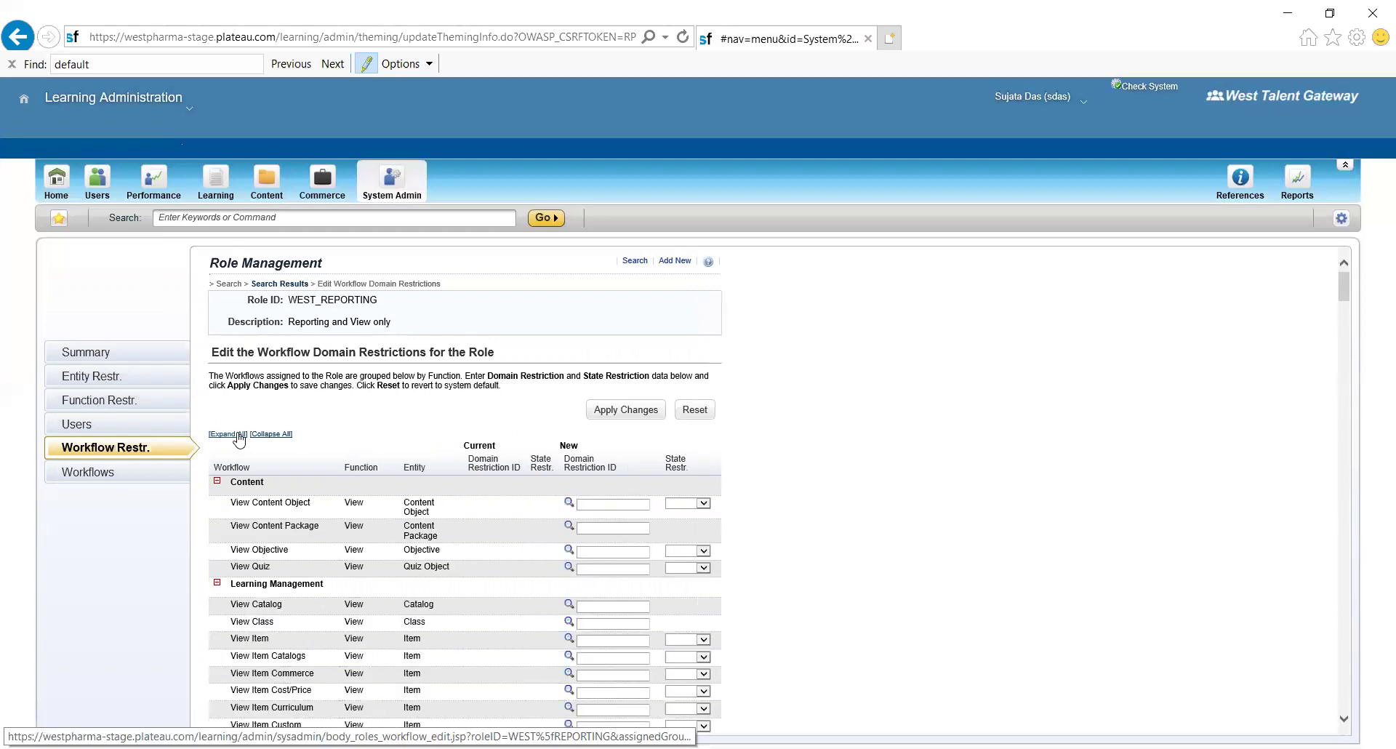
pyautogui.scroll(-1, 237, 698)
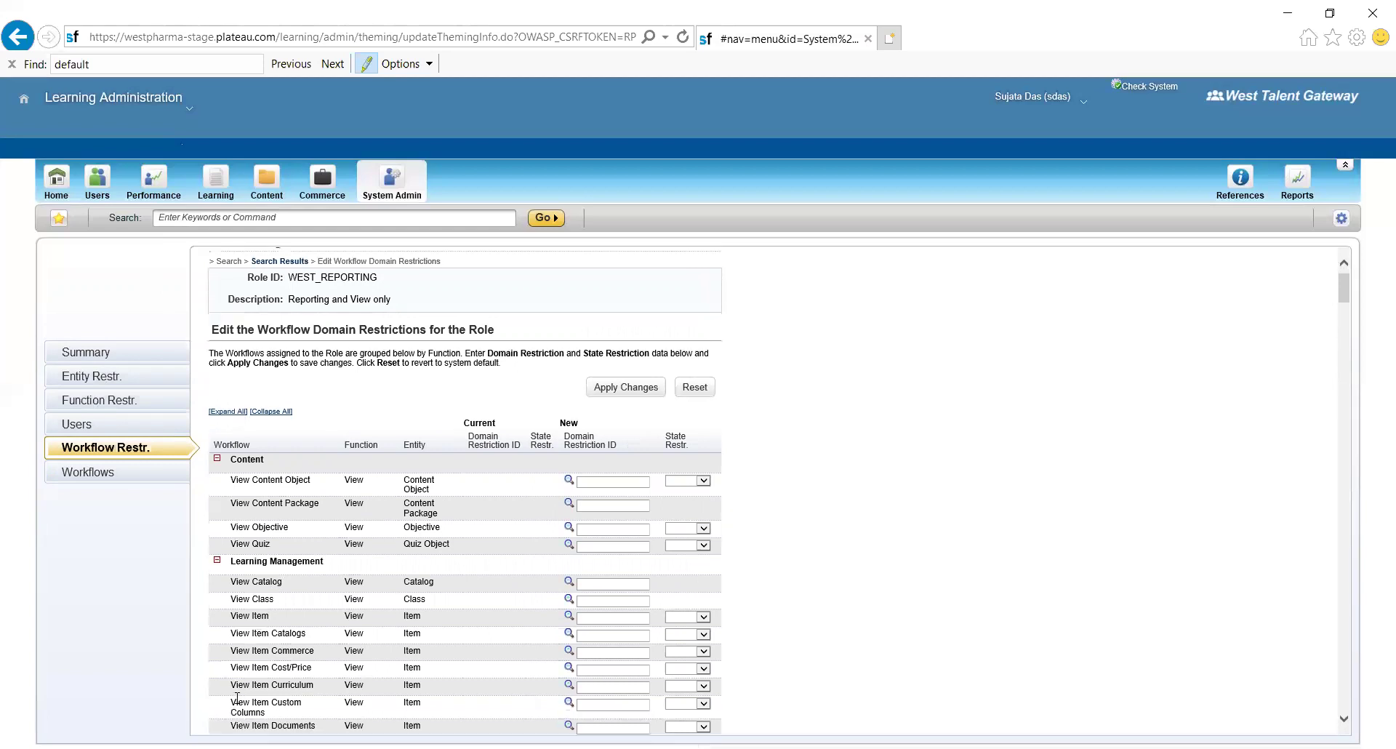
pyautogui.scroll(-10, 237, 698)
pyautogui.scroll(11, 237, 698)
pyautogui.scroll(-9, 237, 698)
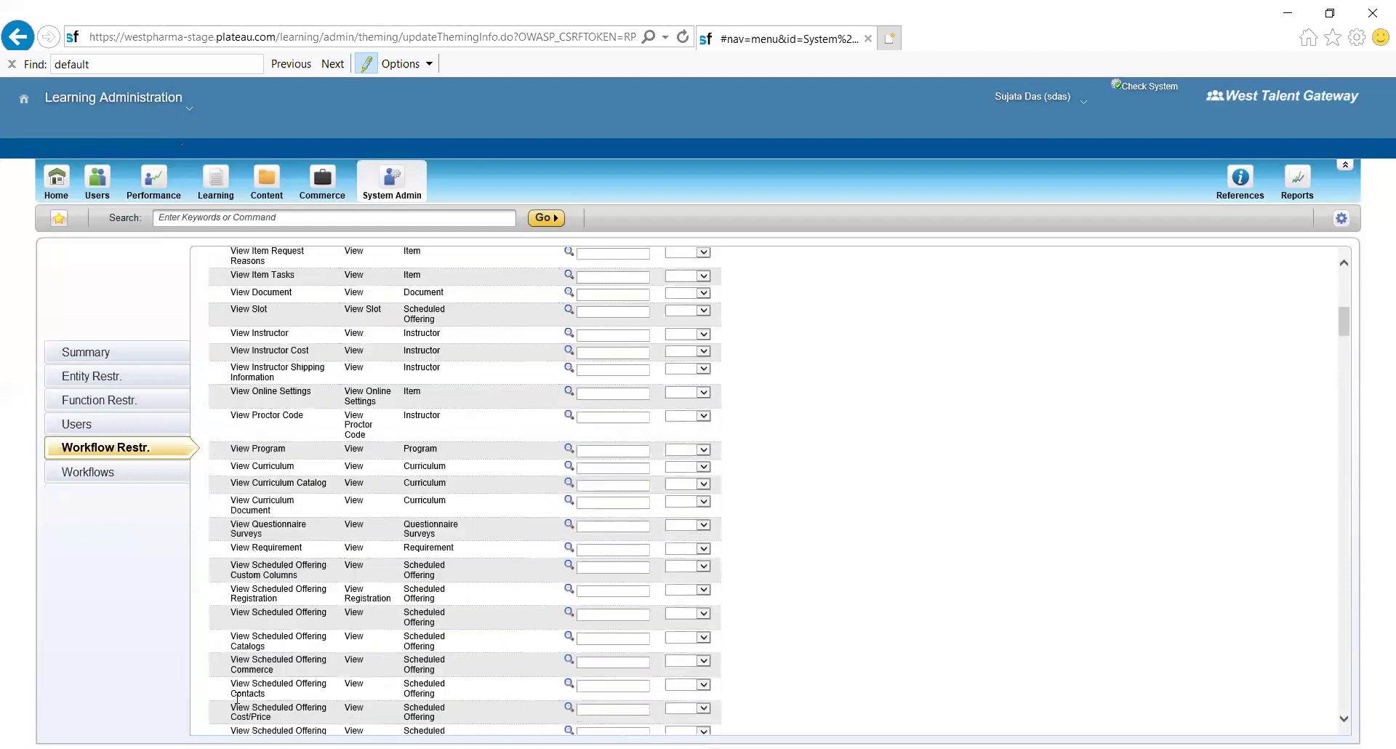
pyautogui.scroll(-15, 237, 698)
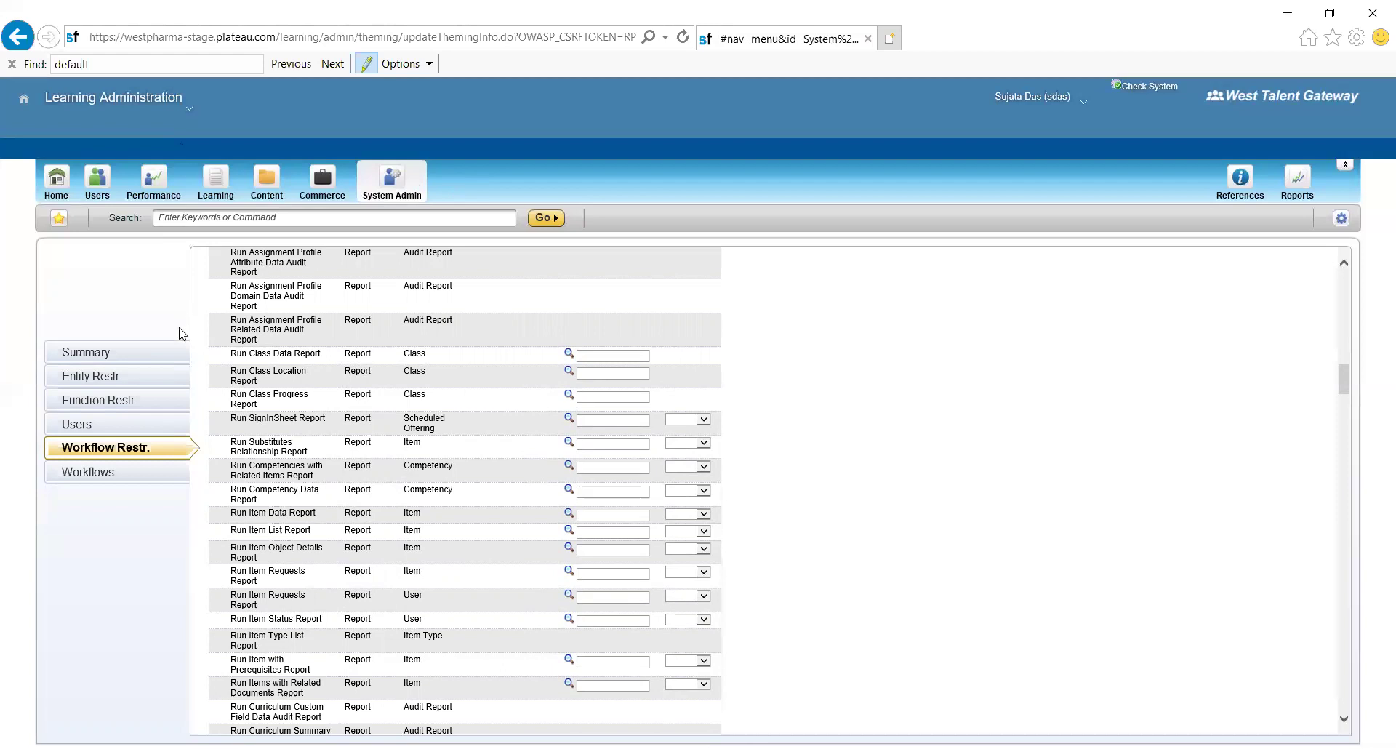
pyautogui.click(124, 358)
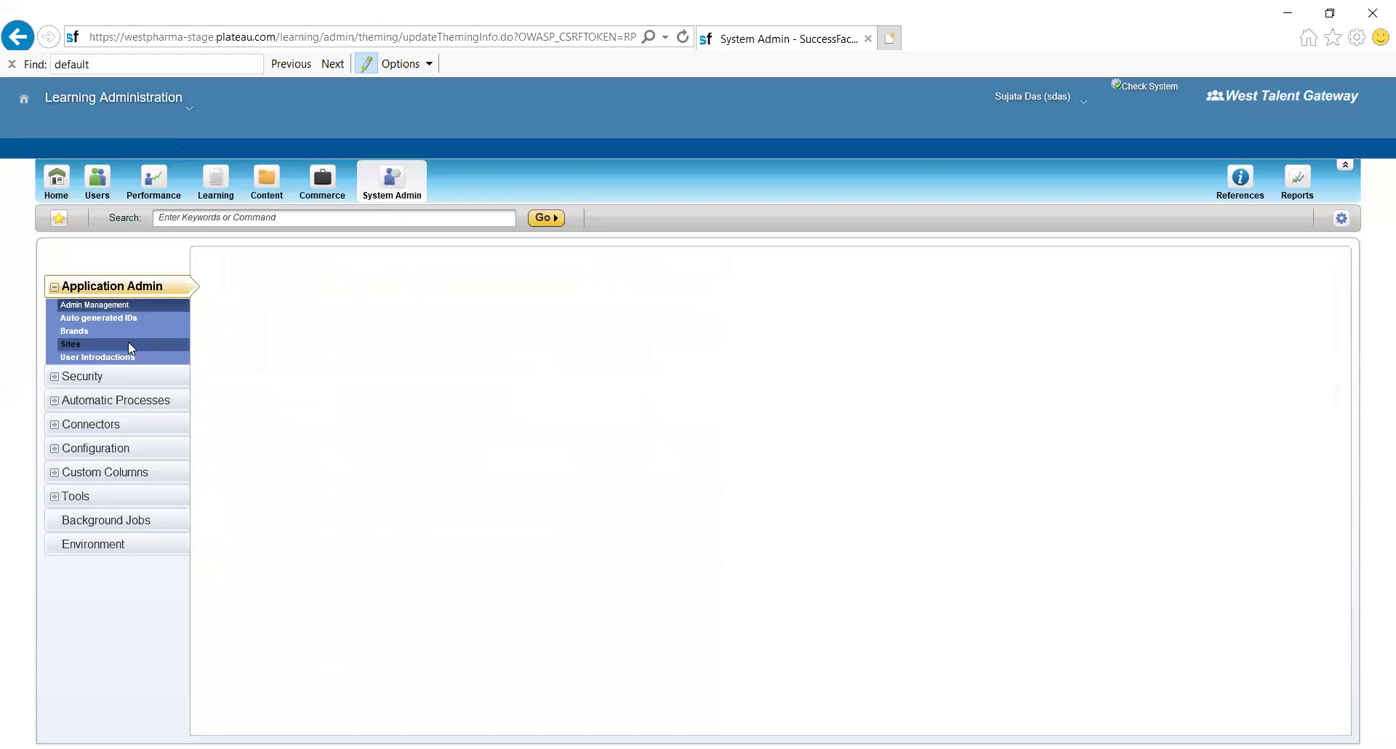
# - Search Role Management under Security to list all 20 roles, from ALL to WEST_USER
pyautogui.click(90, 374)
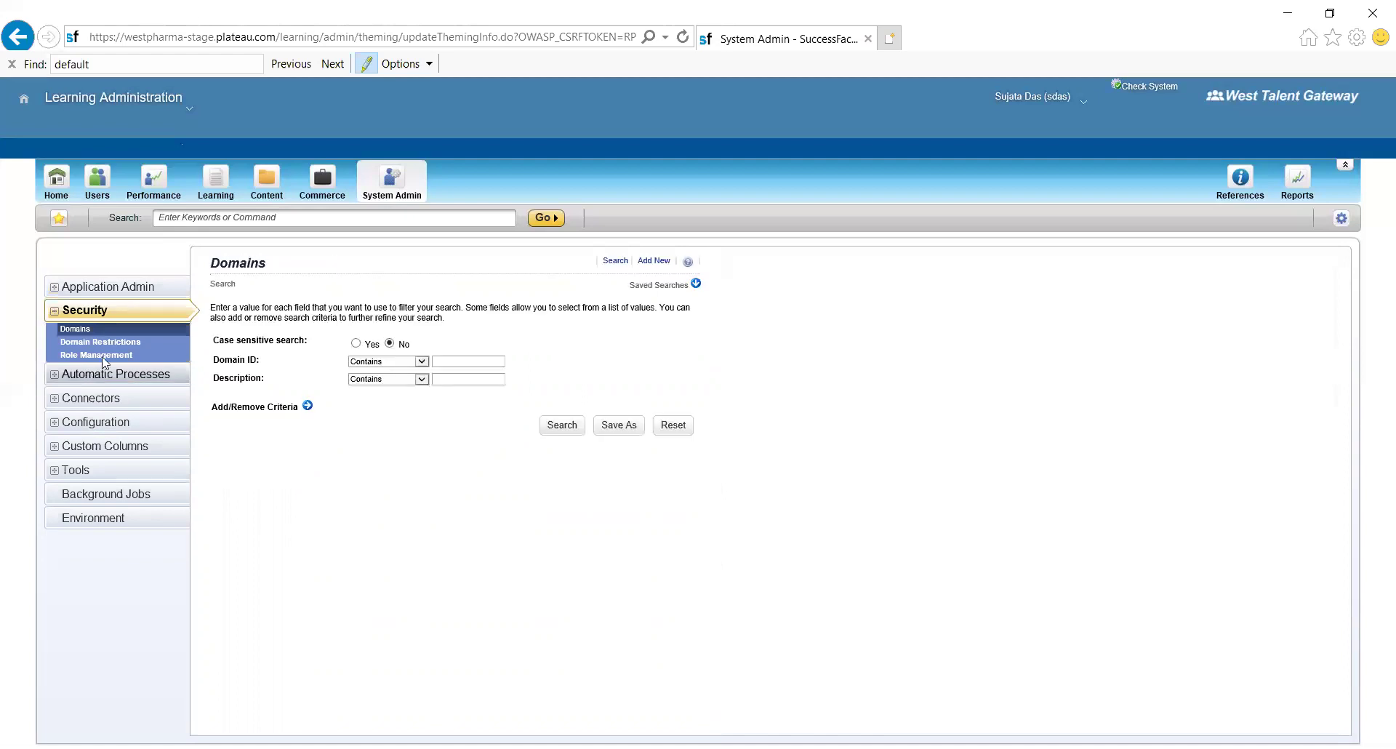
pyautogui.click(105, 356)
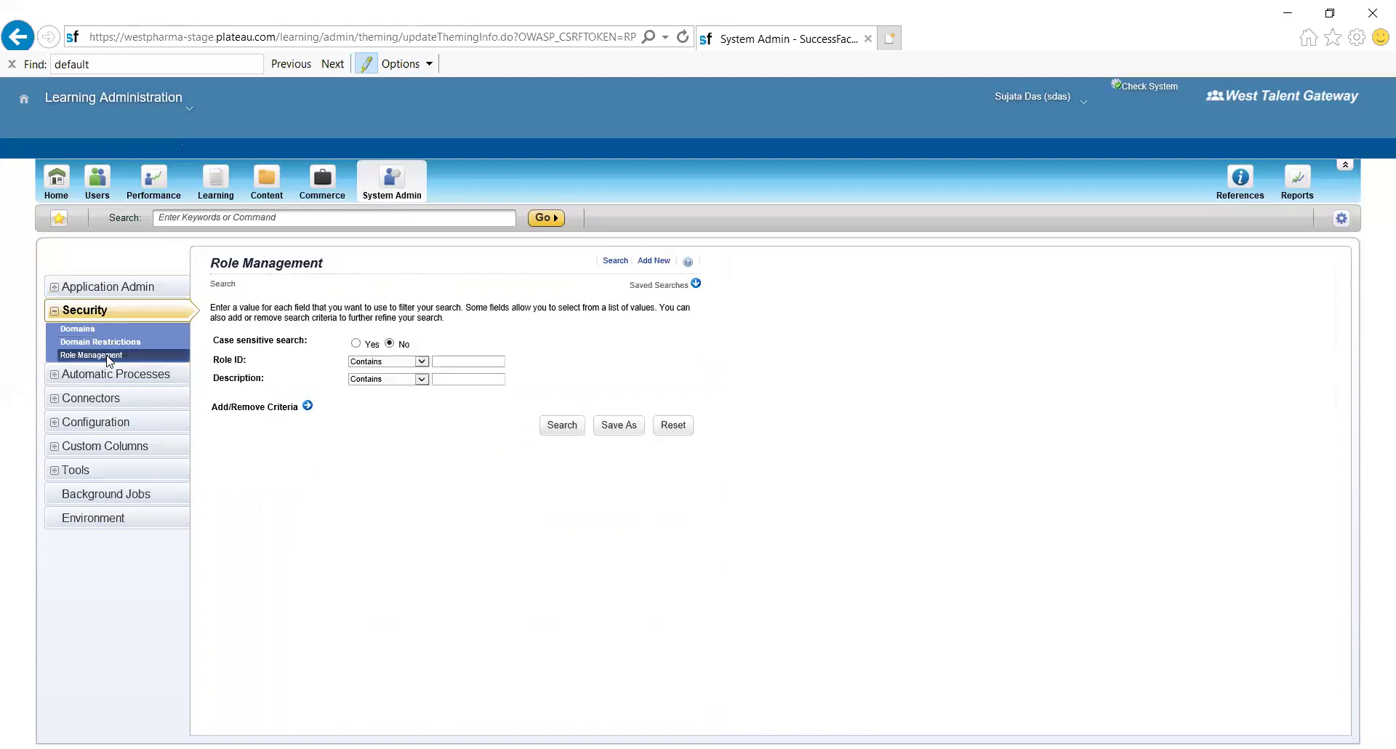
pyautogui.click(558, 430)
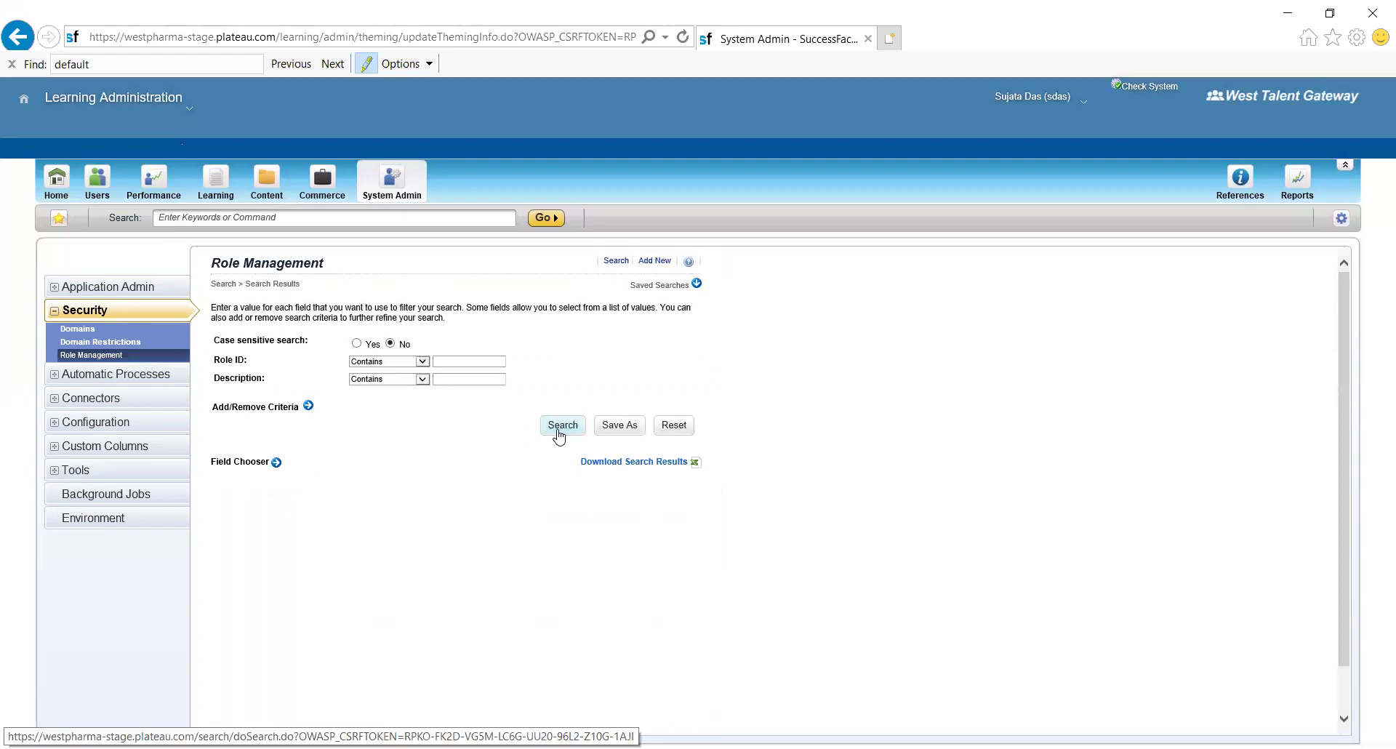
pyautogui.scroll(-1, 560, 435)
pyautogui.scroll(-2, 559, 434)
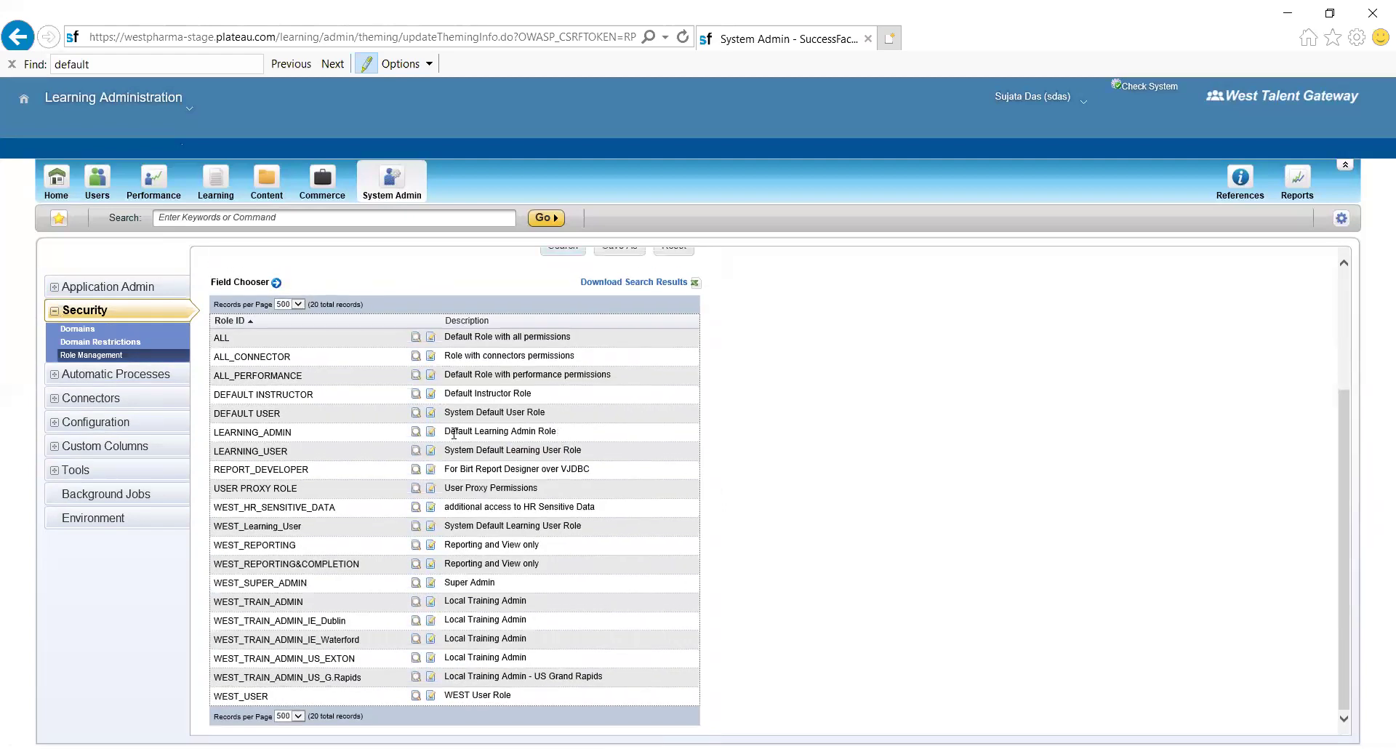
# - Copy LEARNING_ADMIN as INDIA_LMS_ADMIN, including workflows and entity, function and workflow domain restrictions
pyautogui.click(431, 433)
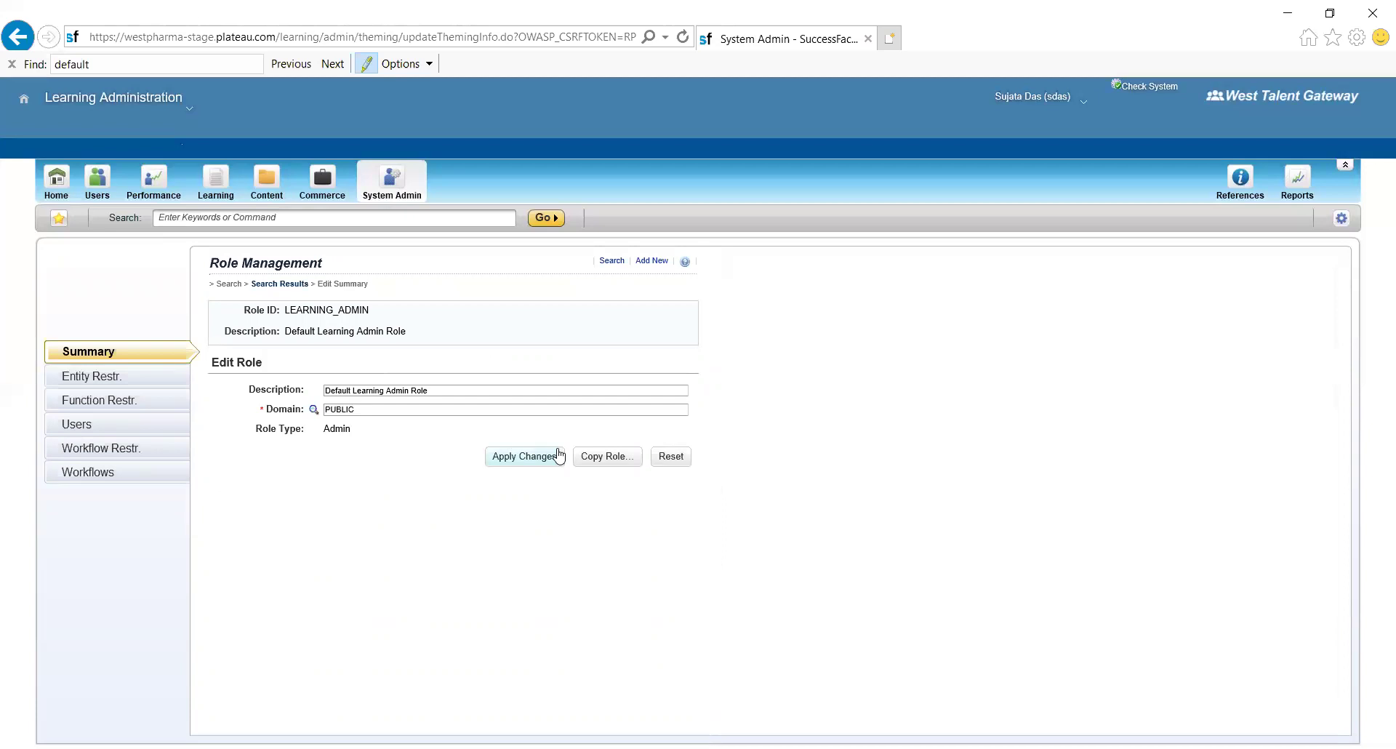
pyautogui.click(598, 458)
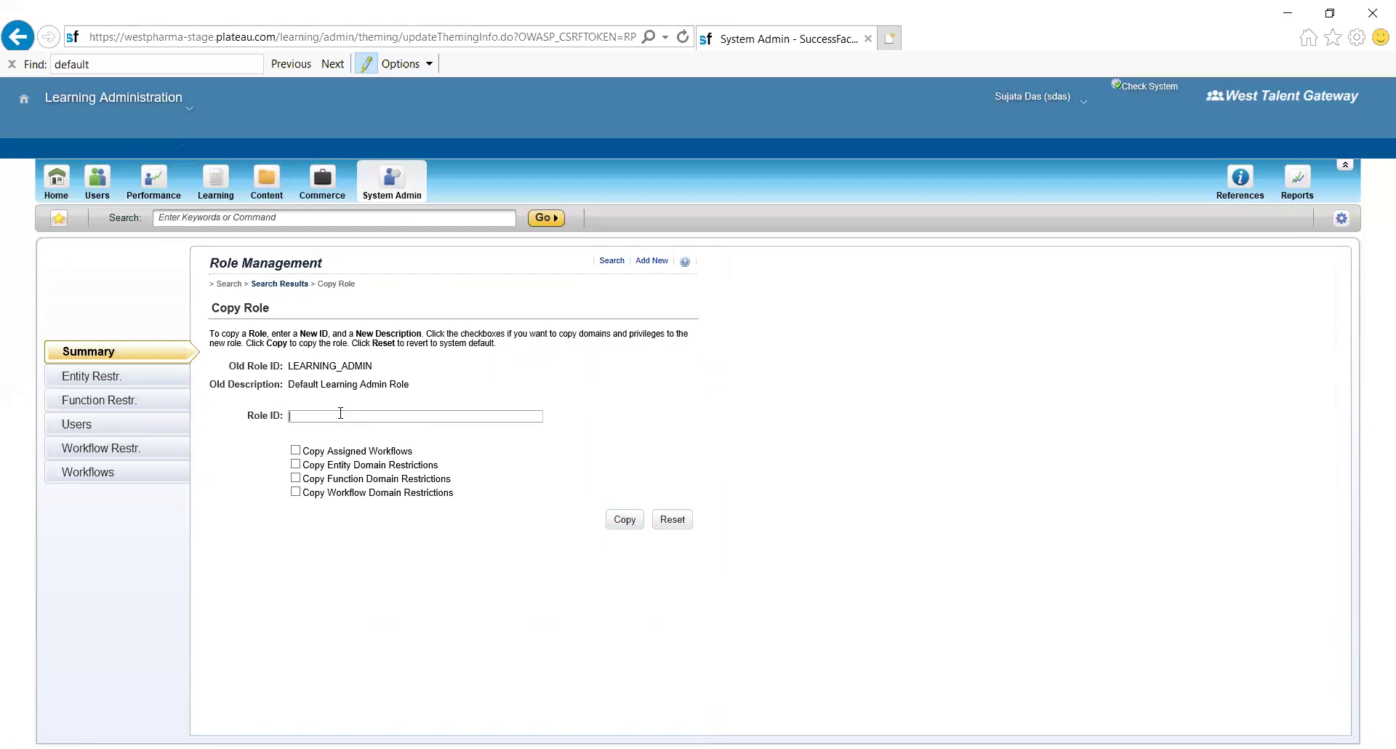
pyautogui.write('INDIA_LMS_ADMIN')
pyautogui.click(296, 451)
pyautogui.click(295, 466)
pyautogui.click(296, 479)
pyautogui.click(296, 492)
# - Create the copied INDIA_LMS_ADMIN role, retrying until it goes through
pyautogui.click(622, 522)
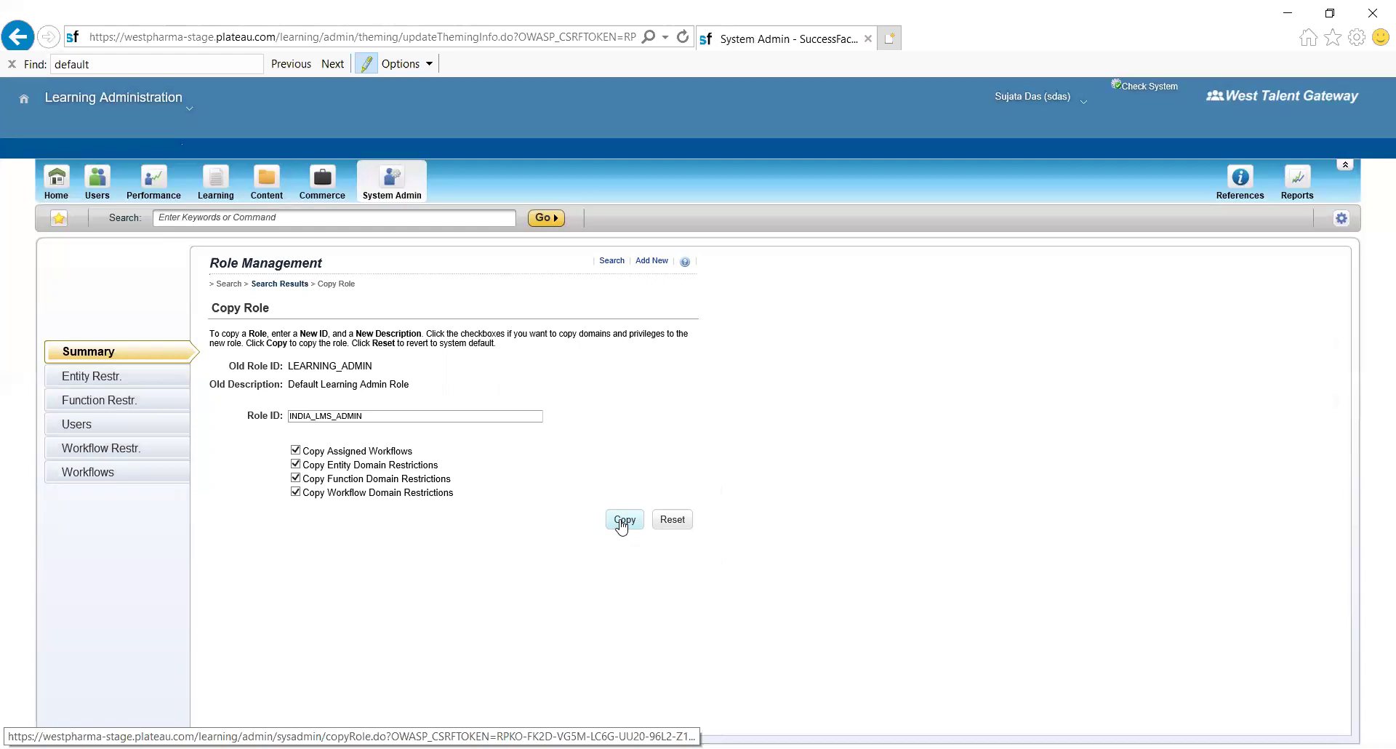
pyautogui.click(622, 521)
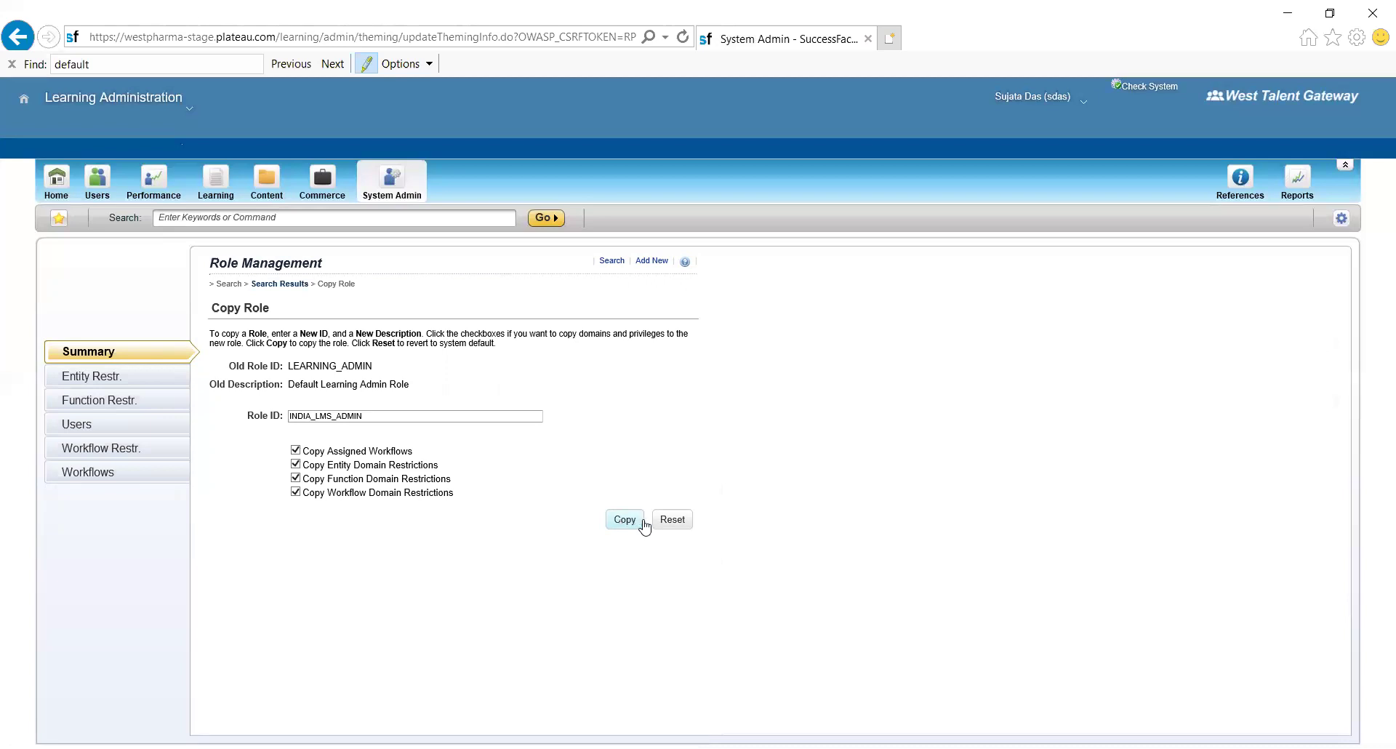
pyautogui.doubleClick(628, 526)
pyautogui.click(668, 592)
# - Give INDIA_LMS_ADMIN description 'Learning Admin Role India' and domain INDIA_Test, then view workflow restrictions
pyautogui.click(630, 527)
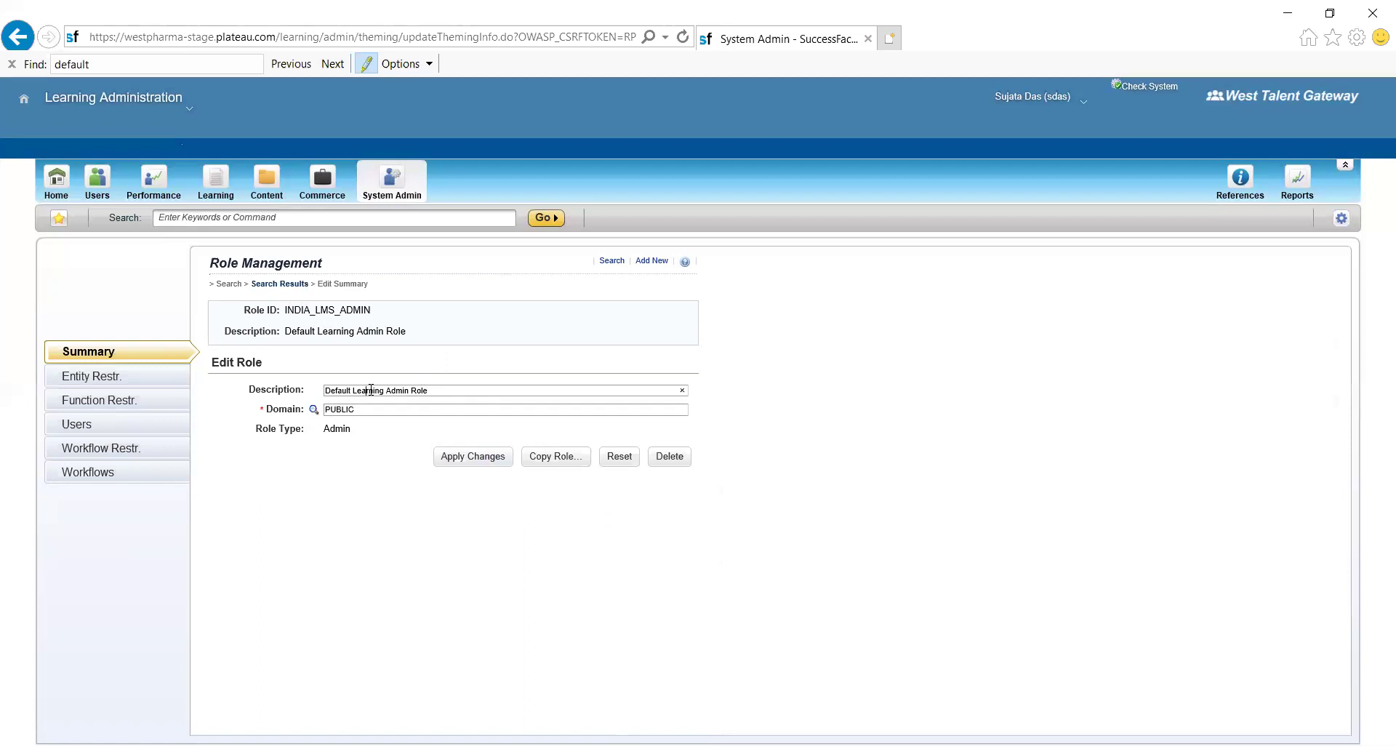
pyautogui.press('BackSpace')
pyautogui.press('BackSpace')
pyautogui.press('BackSpace')
pyautogui.press('BackSpace')
pyautogui.press('BackSpace')
pyautogui.press('BackSpace')
pyautogui.press('BackSpace')
pyautogui.press('BackSpace')
pyautogui.write('India')
pyautogui.click(314, 412)
pyautogui.click(473, 457)
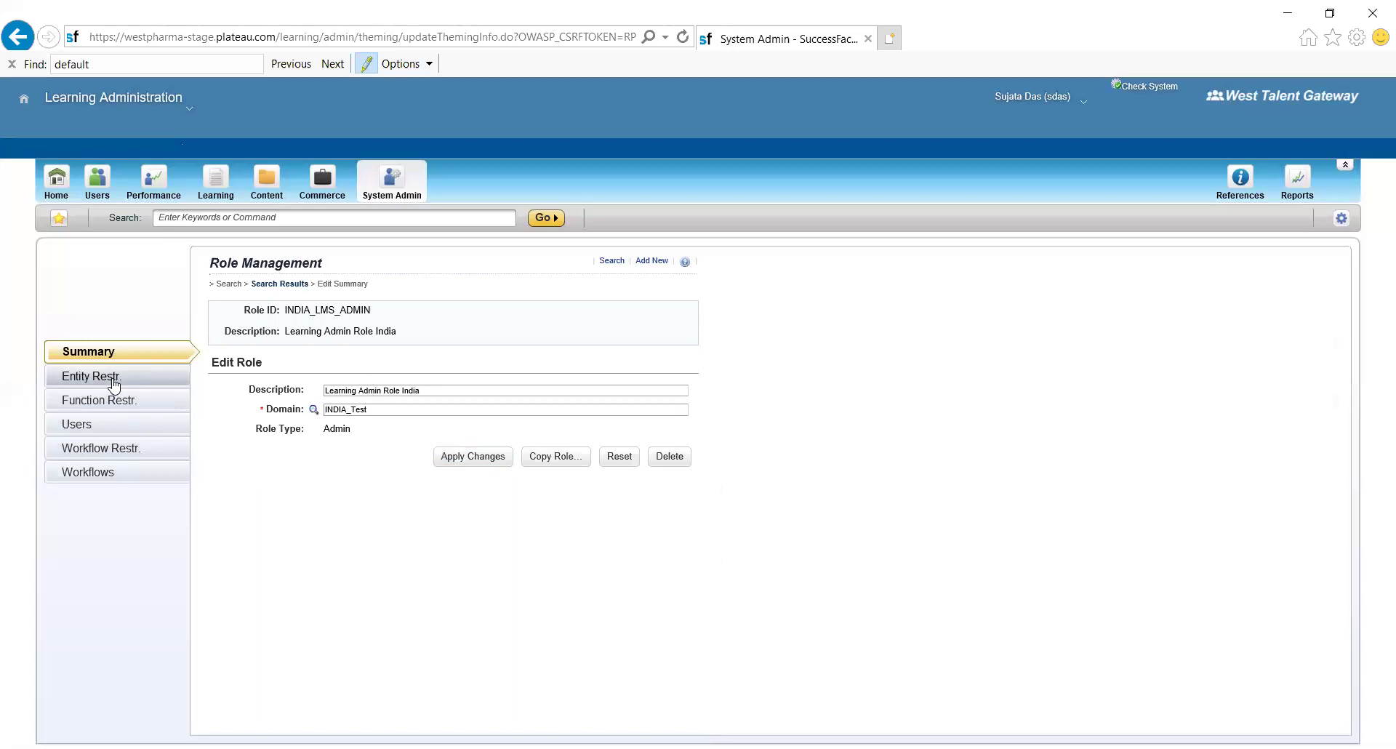
pyautogui.click(122, 451)
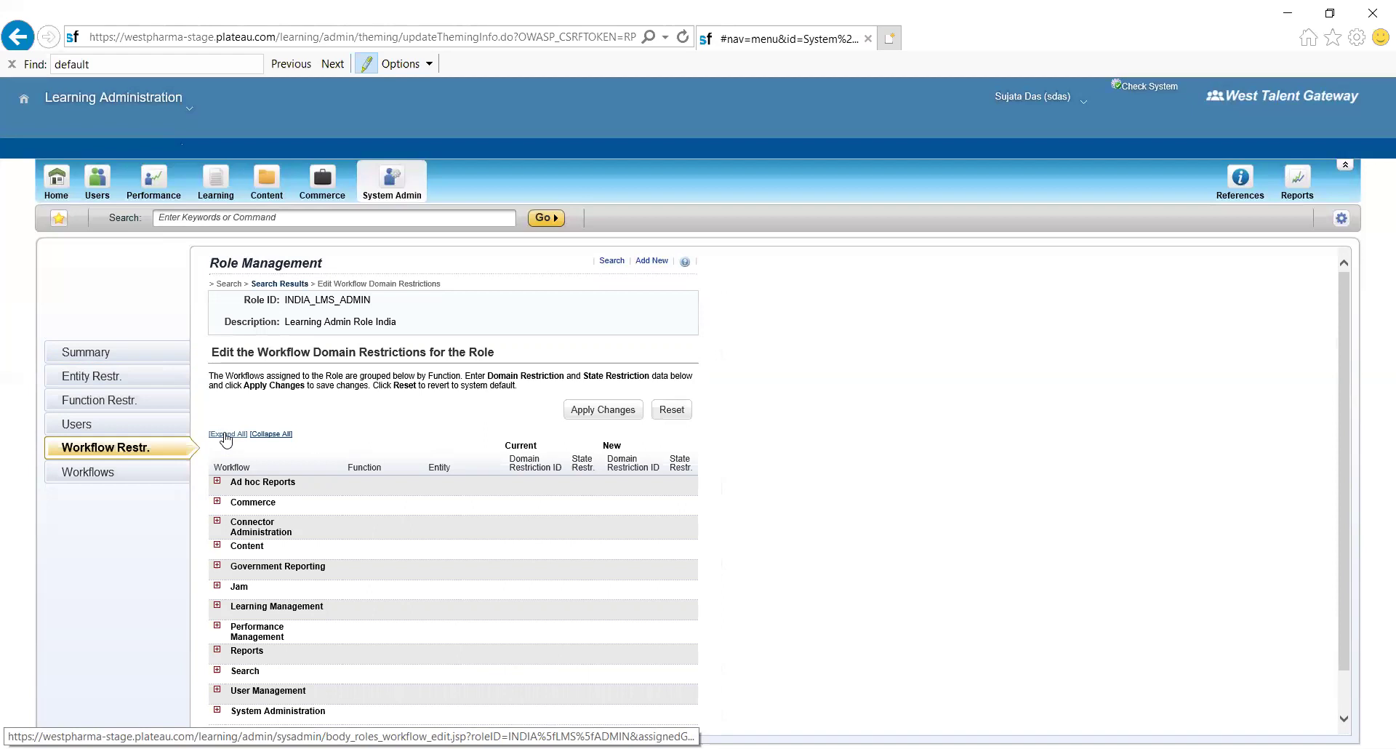
# - Restrict the first ad hoc report workflow to domain CH_D1, save, and check the role's users
pyautogui.click(225, 435)
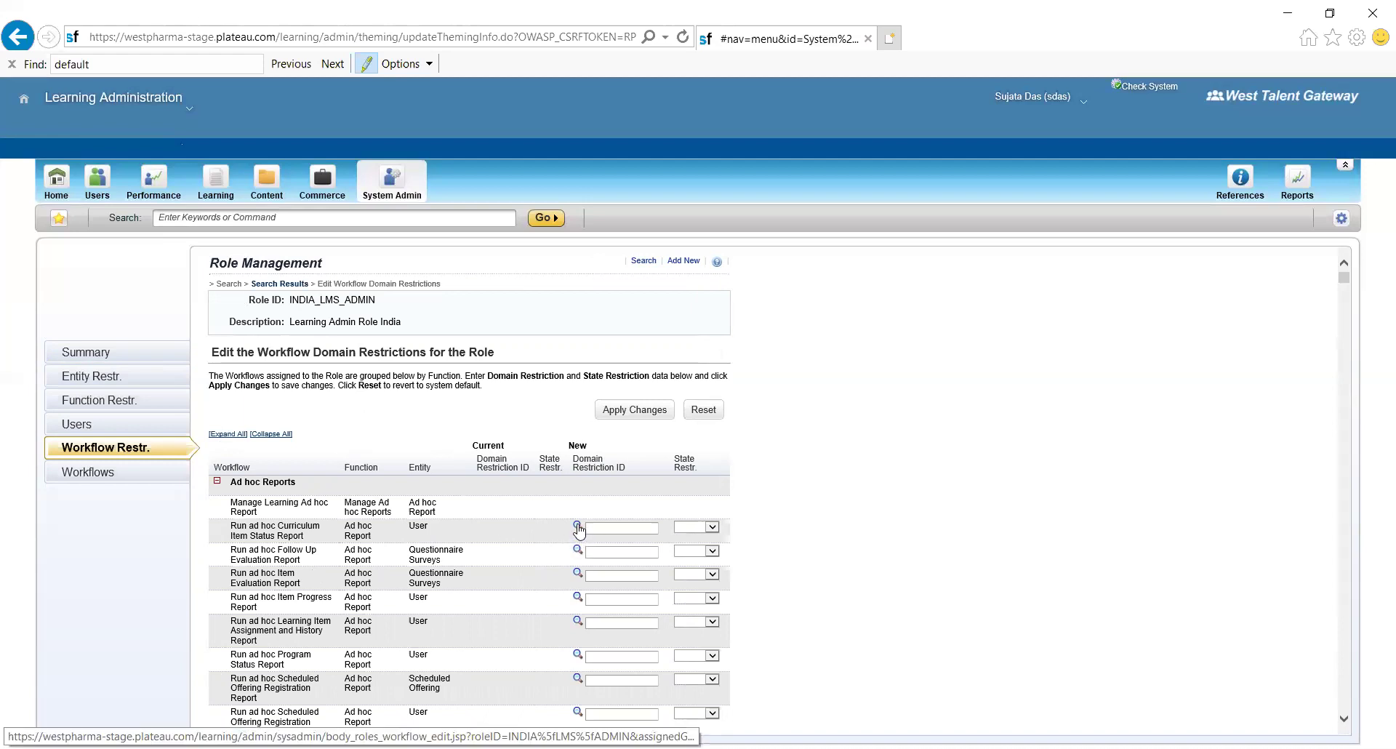
pyautogui.click(578, 526)
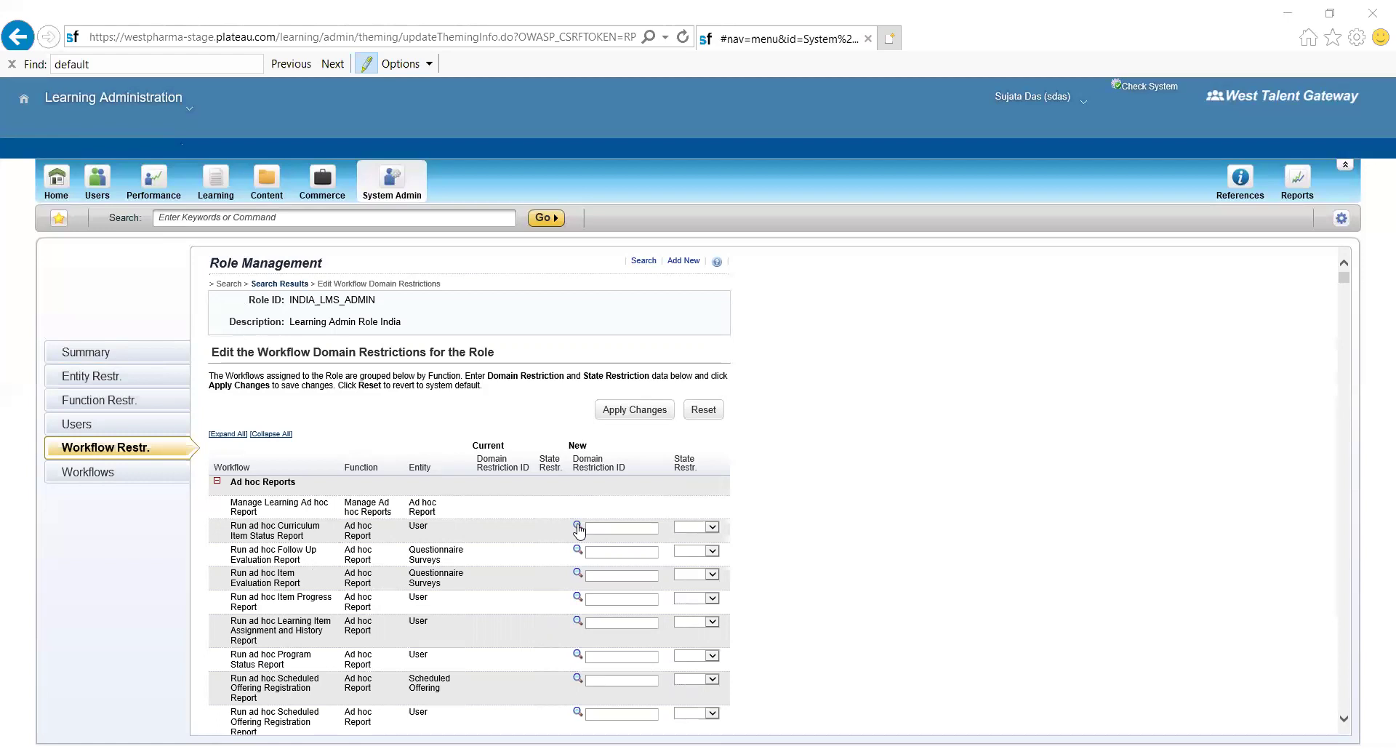
pyautogui.hotkey('ctrl', 'v')
pyautogui.click(625, 412)
pyautogui.moveTo(1344, 282)
pyautogui.mouseDown()
pyautogui.moveTo(1344, 327)
pyautogui.moveTo(1335, 272)
pyautogui.mouseUp()
pyautogui.click(98, 426)
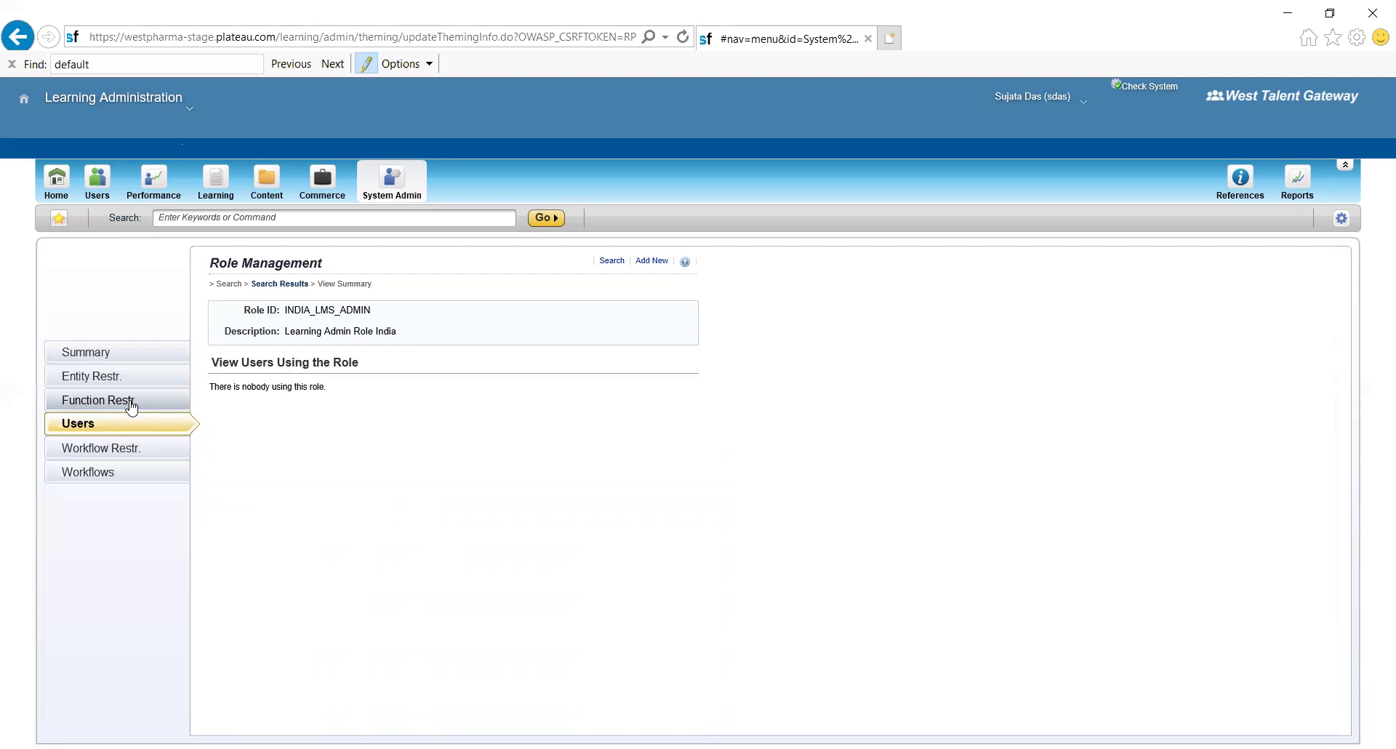
# - Review INDIA_LMS_ADMIN's function restrictions and summary, then search Role Management for all roles
pyautogui.click(132, 405)
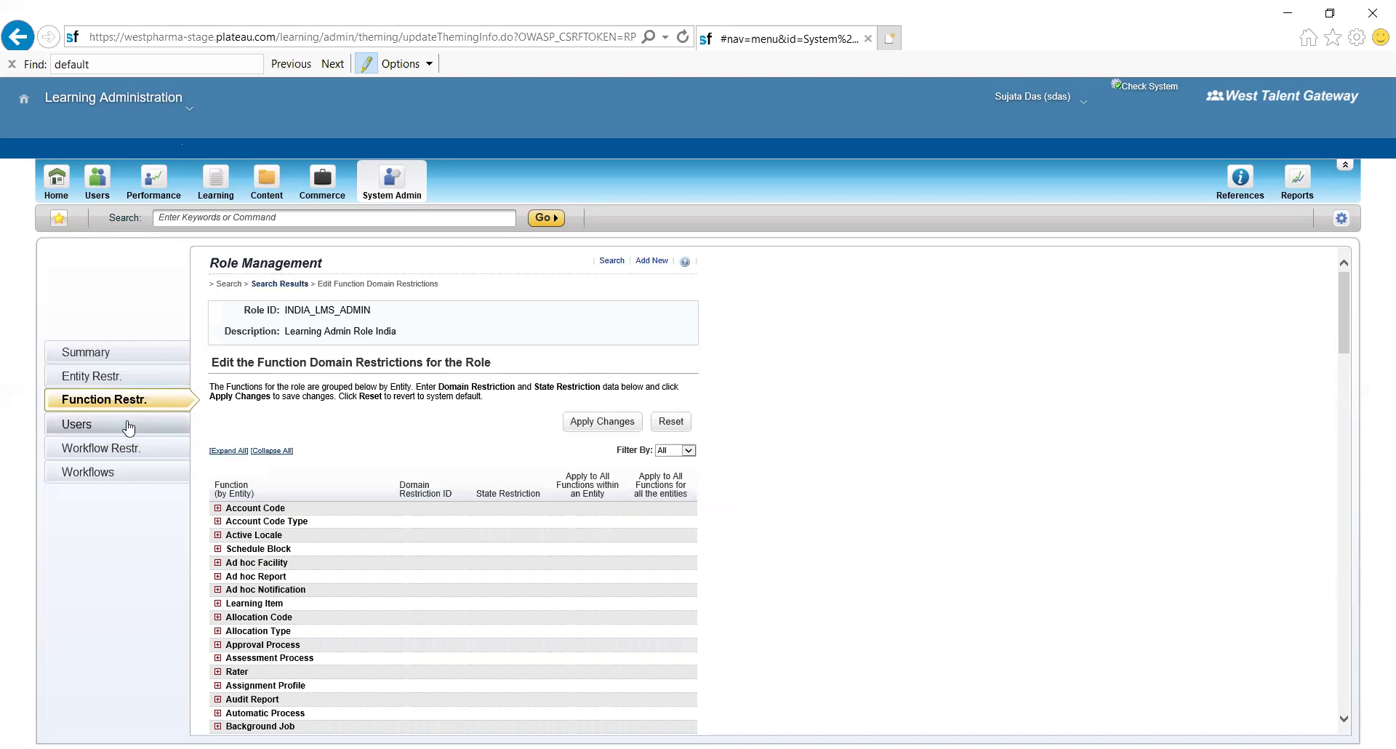
pyautogui.click(116, 352)
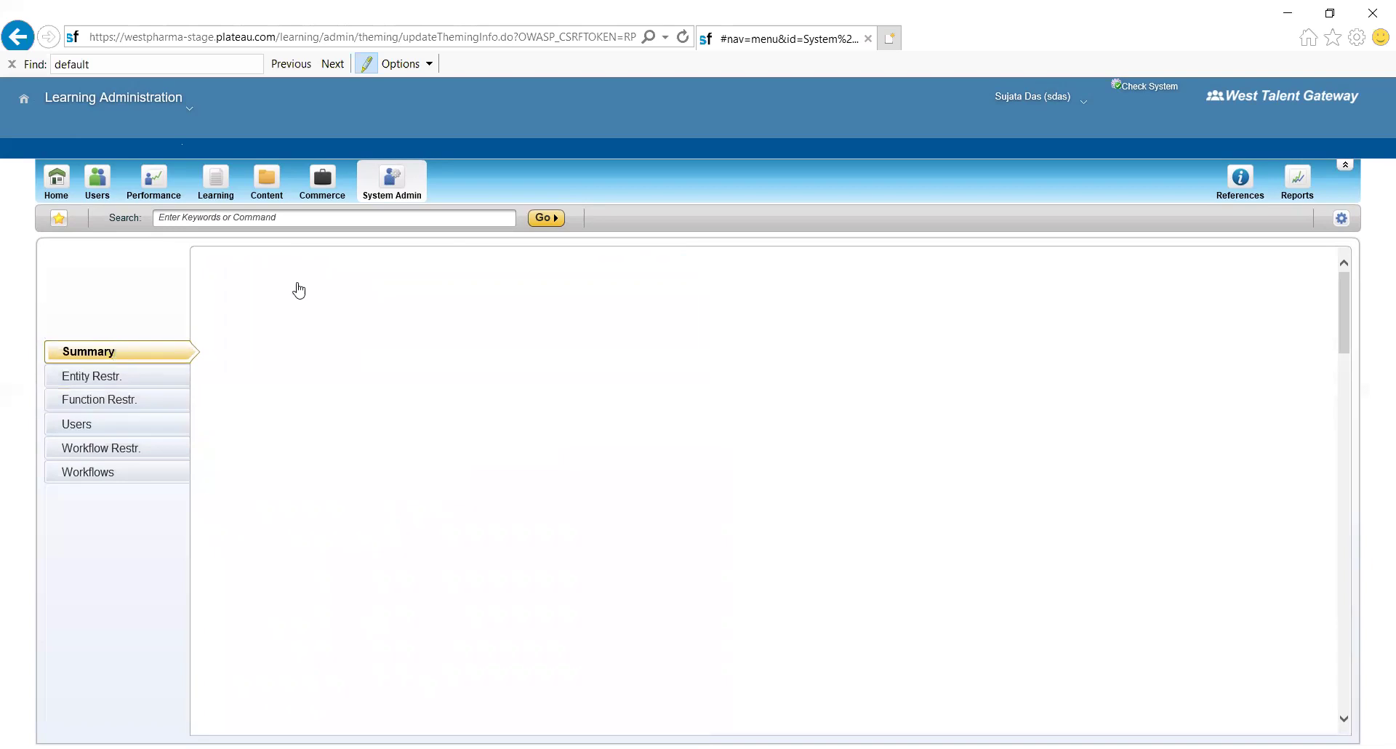
pyautogui.click(392, 182)
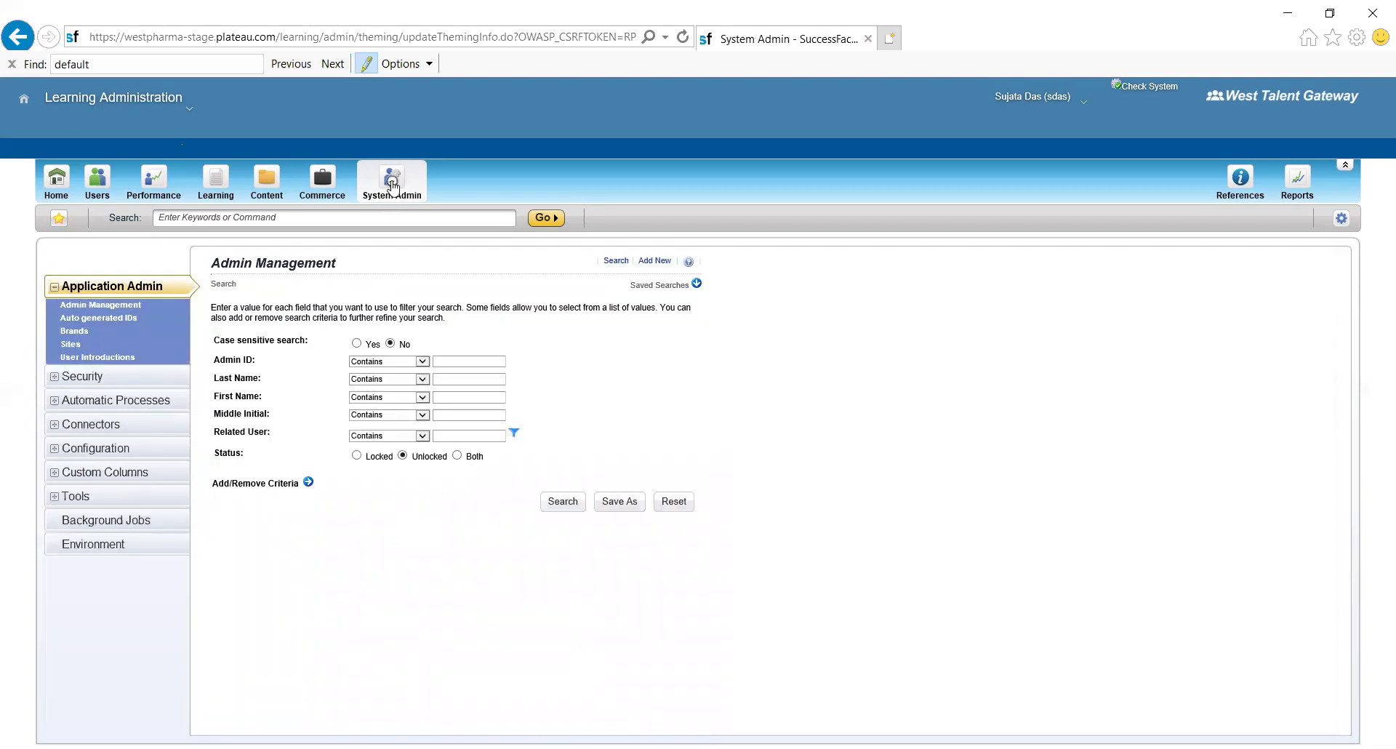
pyautogui.click(100, 377)
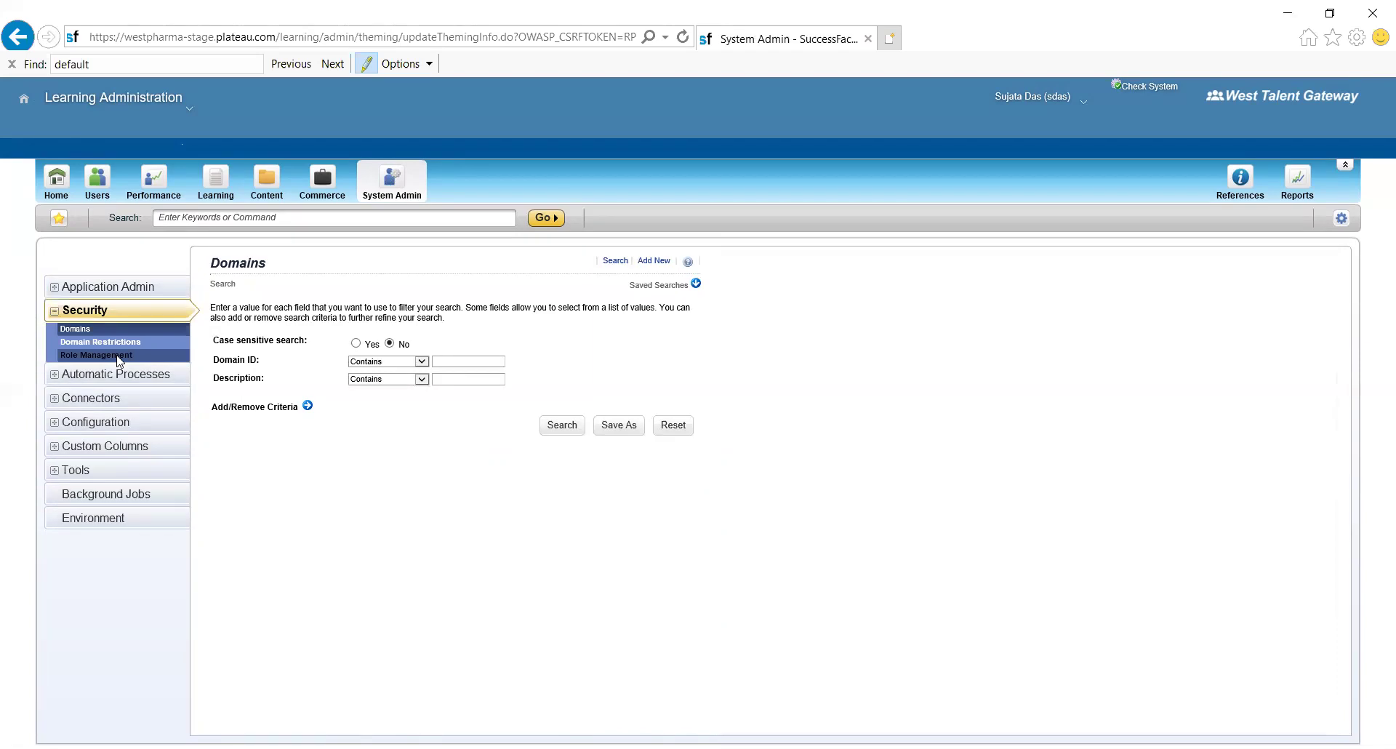
pyautogui.click(121, 343)
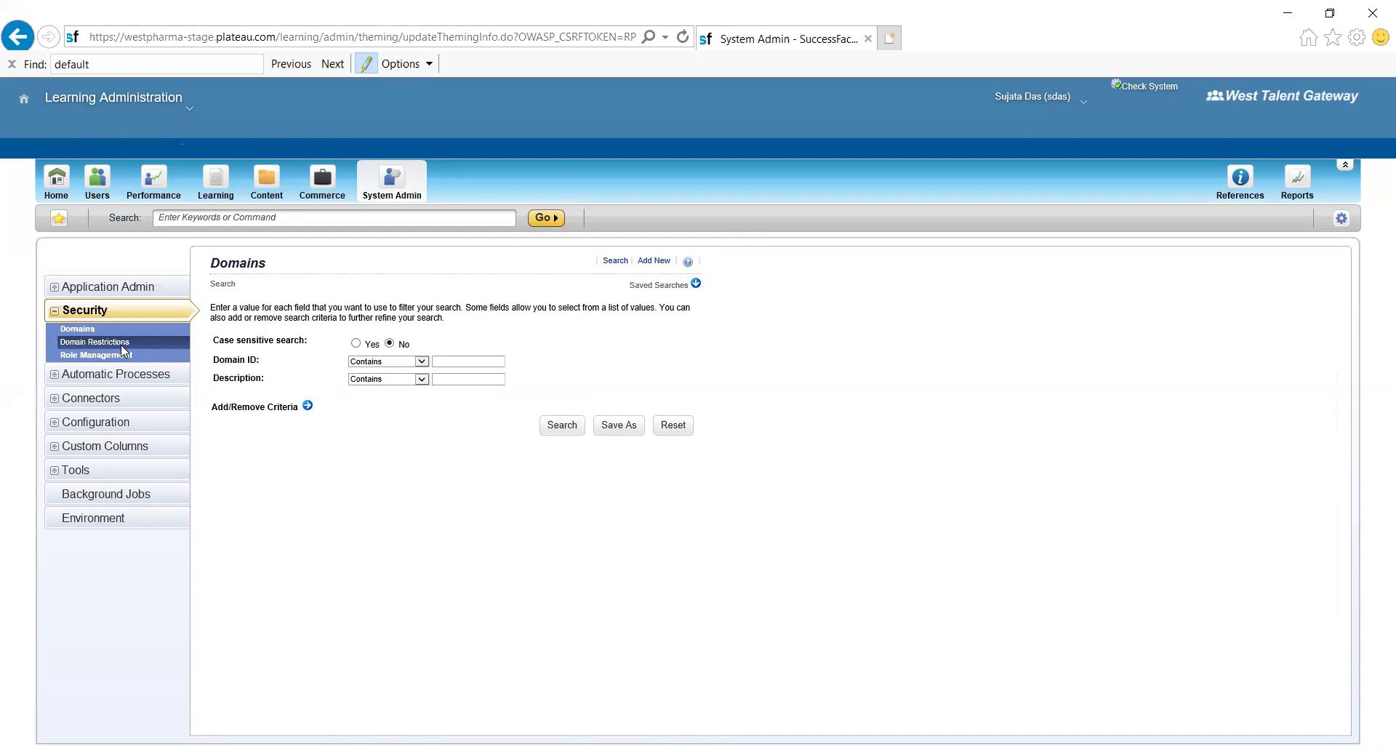
pyautogui.click(109, 354)
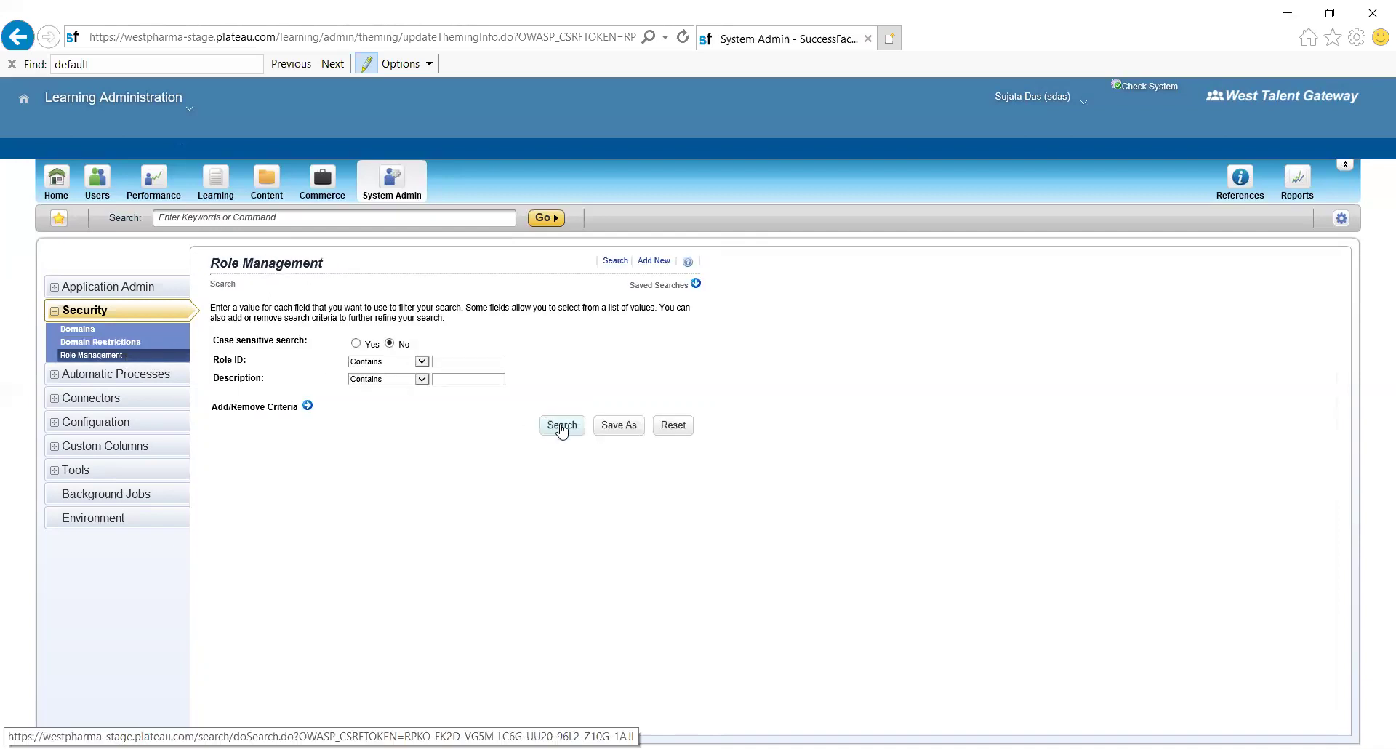
pyautogui.click(558, 425)
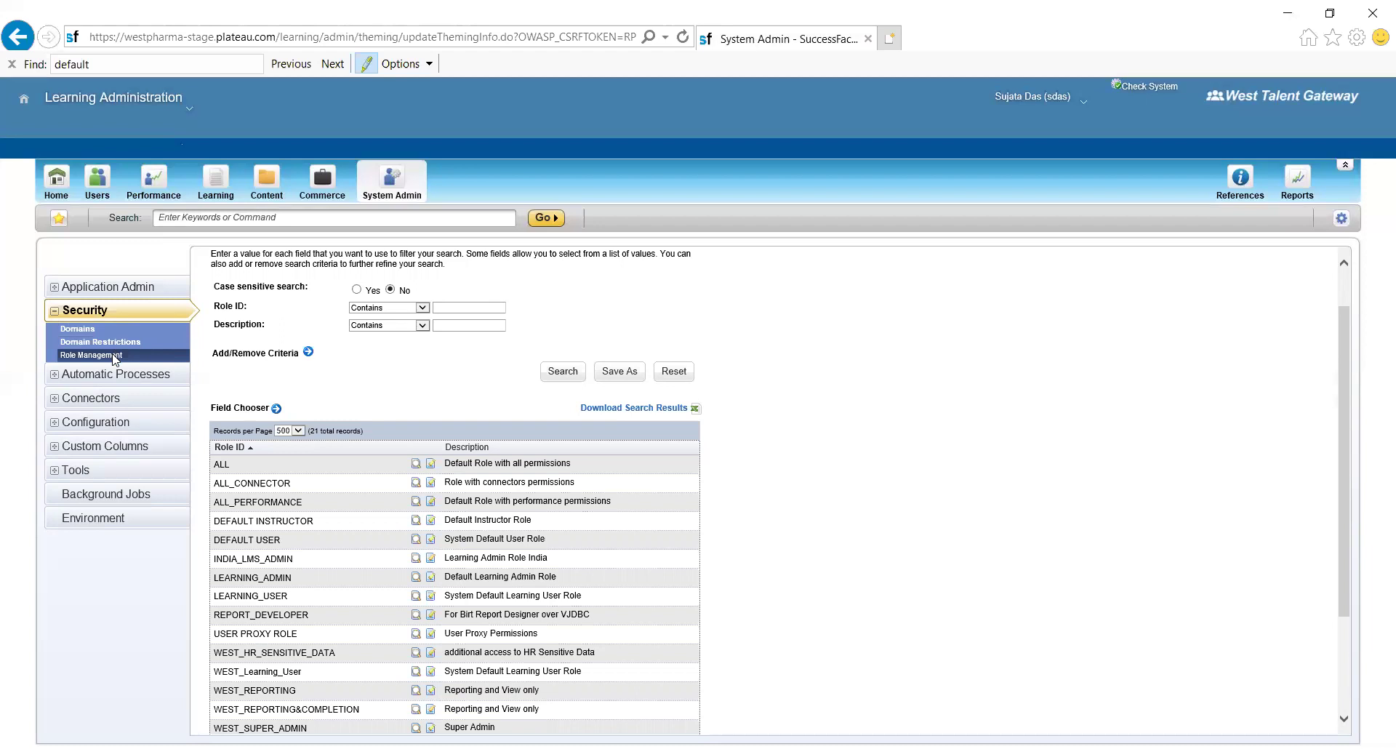
pyautogui.click(114, 356)
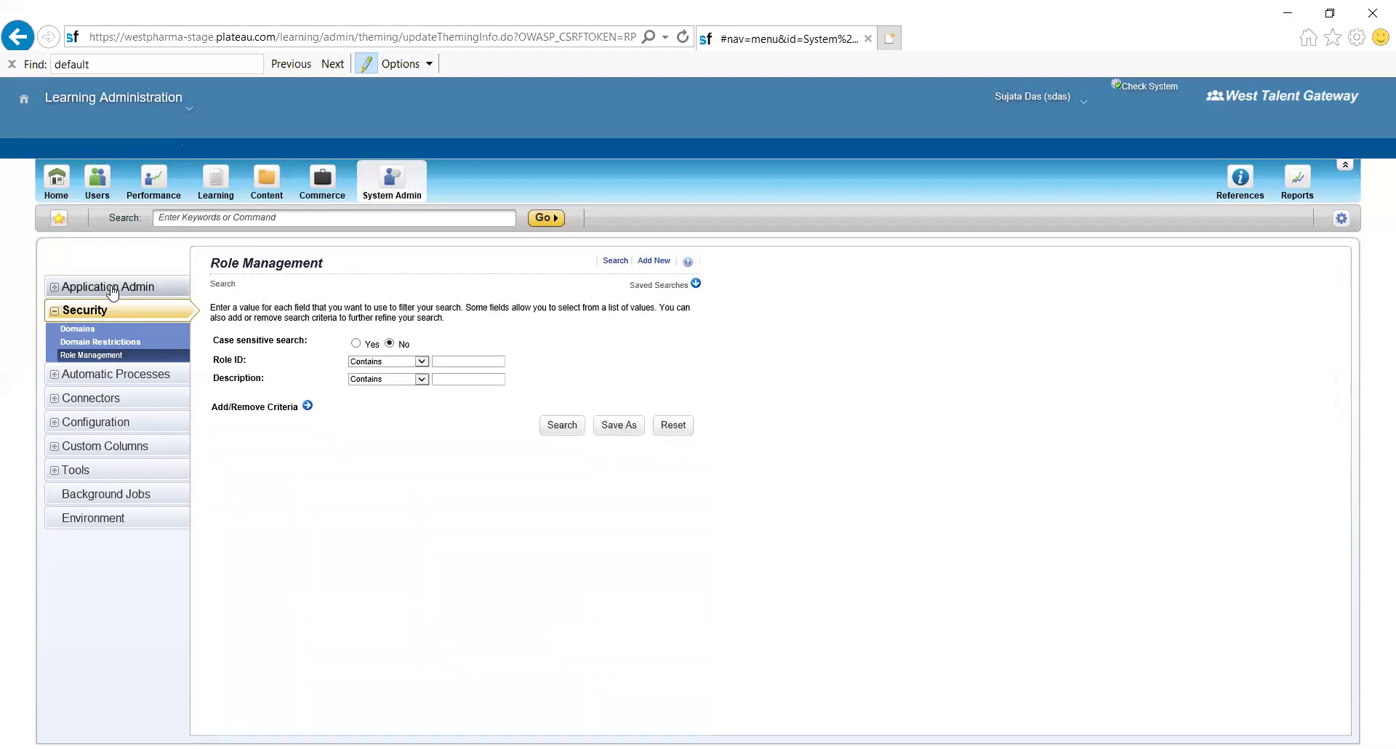
# - Search Admin Management to list the 53 unlocked admins, then begin adding a new admin
pyautogui.click(112, 288)
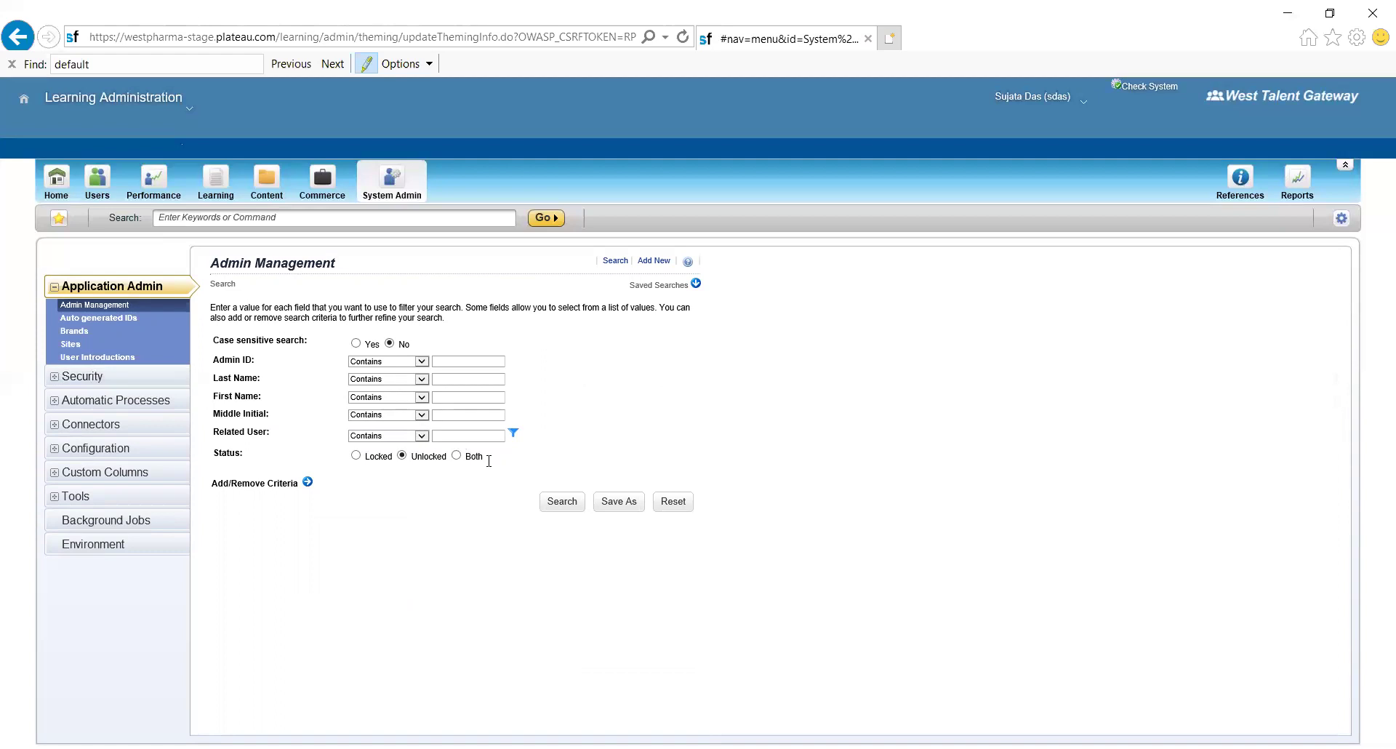
pyautogui.click(562, 504)
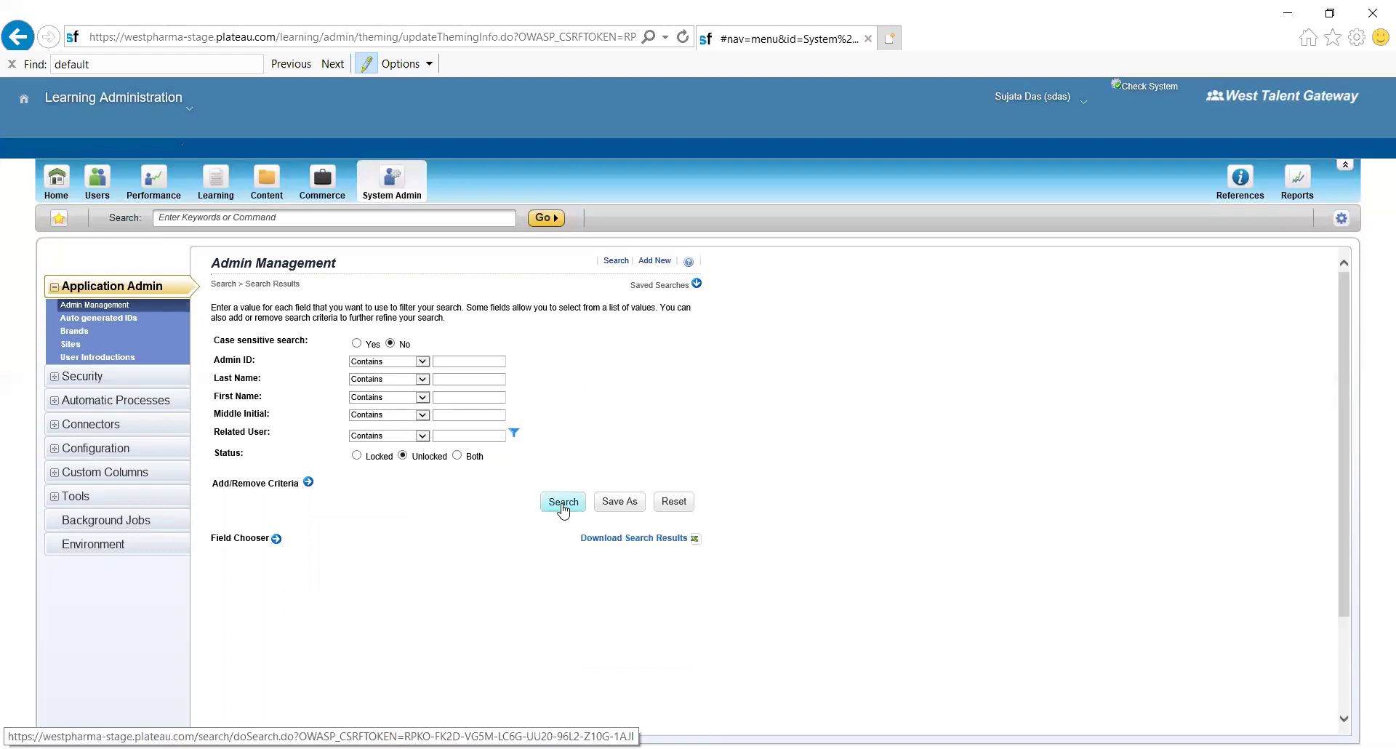
pyautogui.scroll(-3, 564, 509)
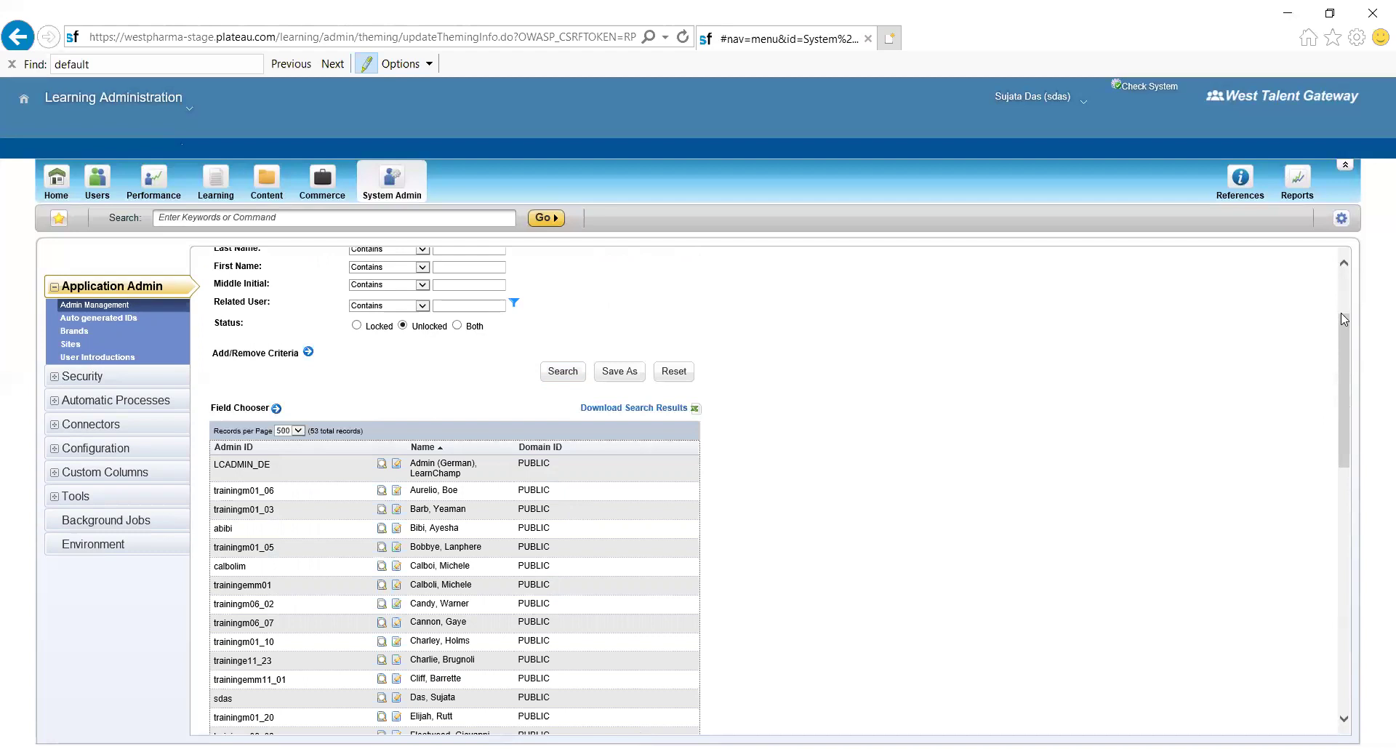
pyautogui.scroll(3, 1340, 313)
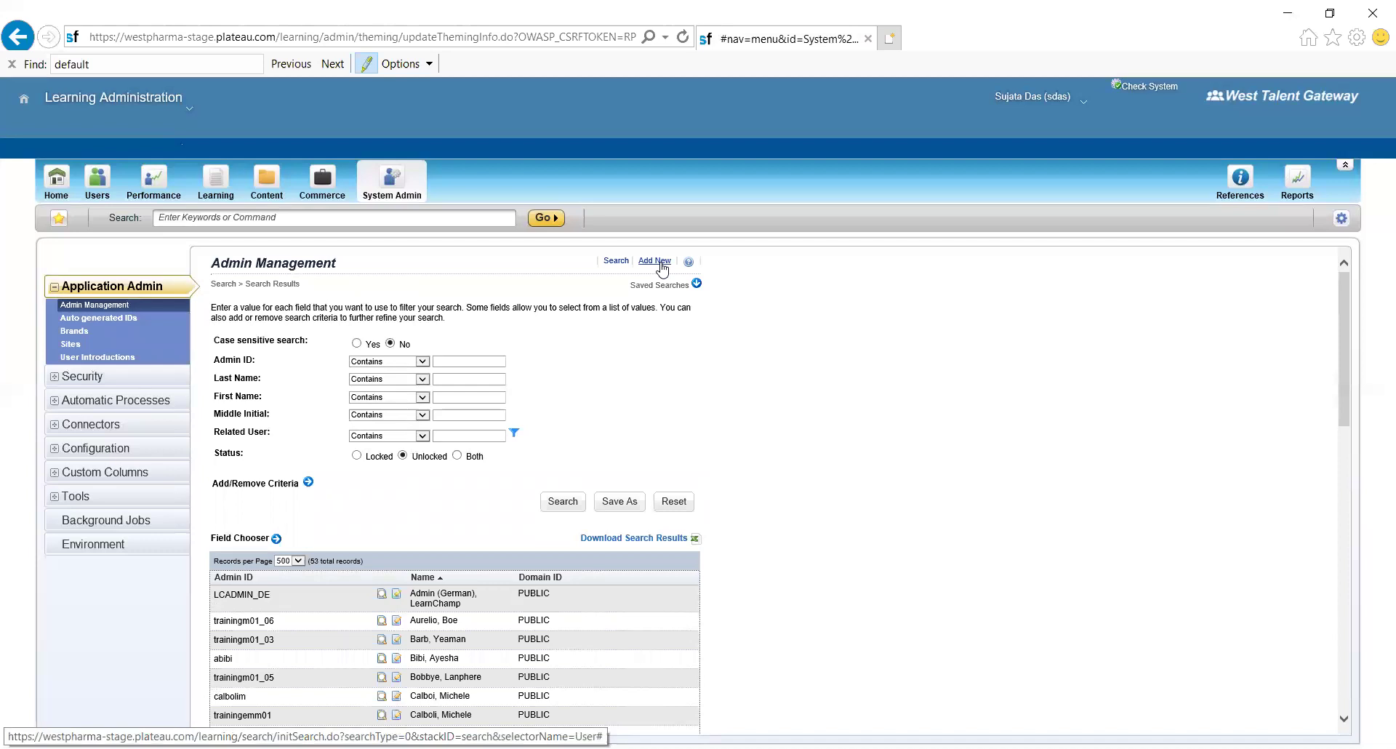
pyautogui.click(654, 260)
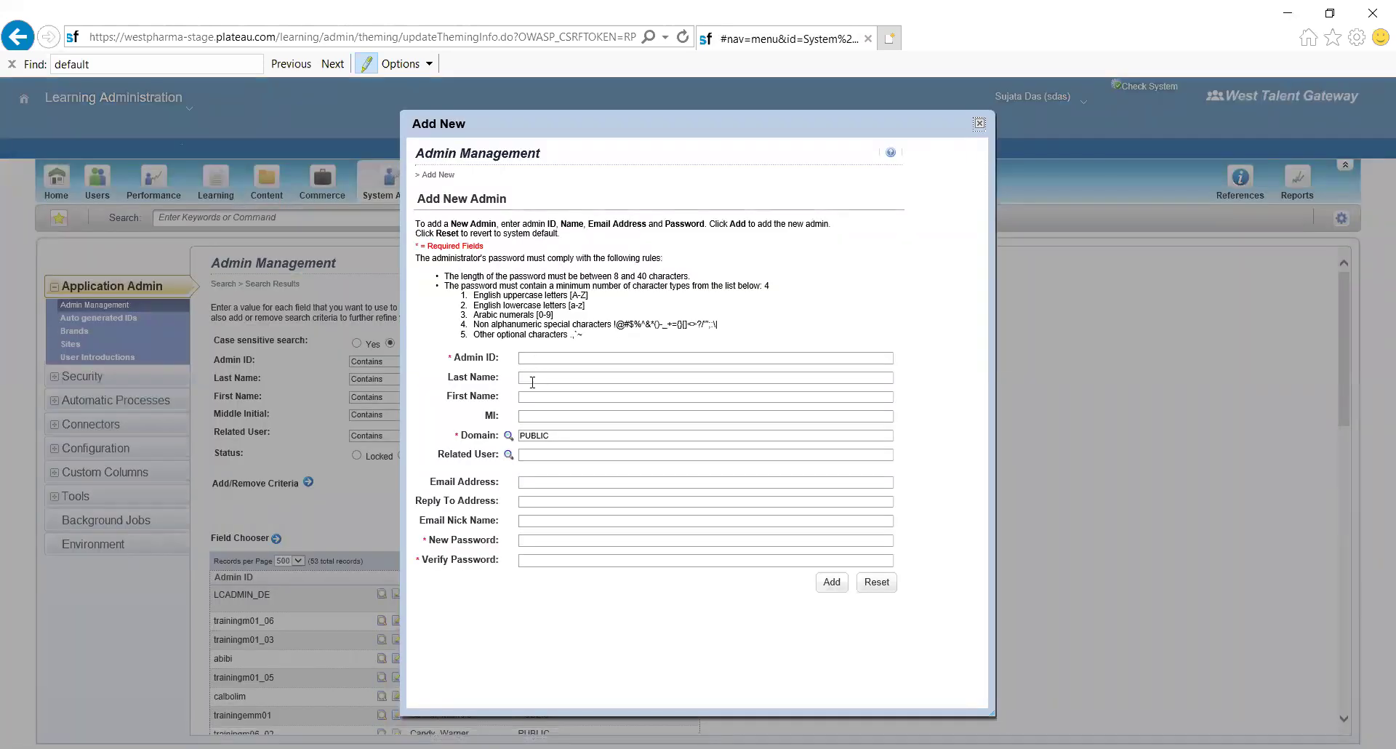
# - Enter Admin ID INDIA_ADMIN and the new admin's first and last name
pyautogui.click(531, 353)
pyautogui.write('INDIA_ADMIN')
pyautogui.click(538, 396)
pyautogui.write('Bharatbhushan')
pyautogui.click(526, 375)
pyautogui.write('S')
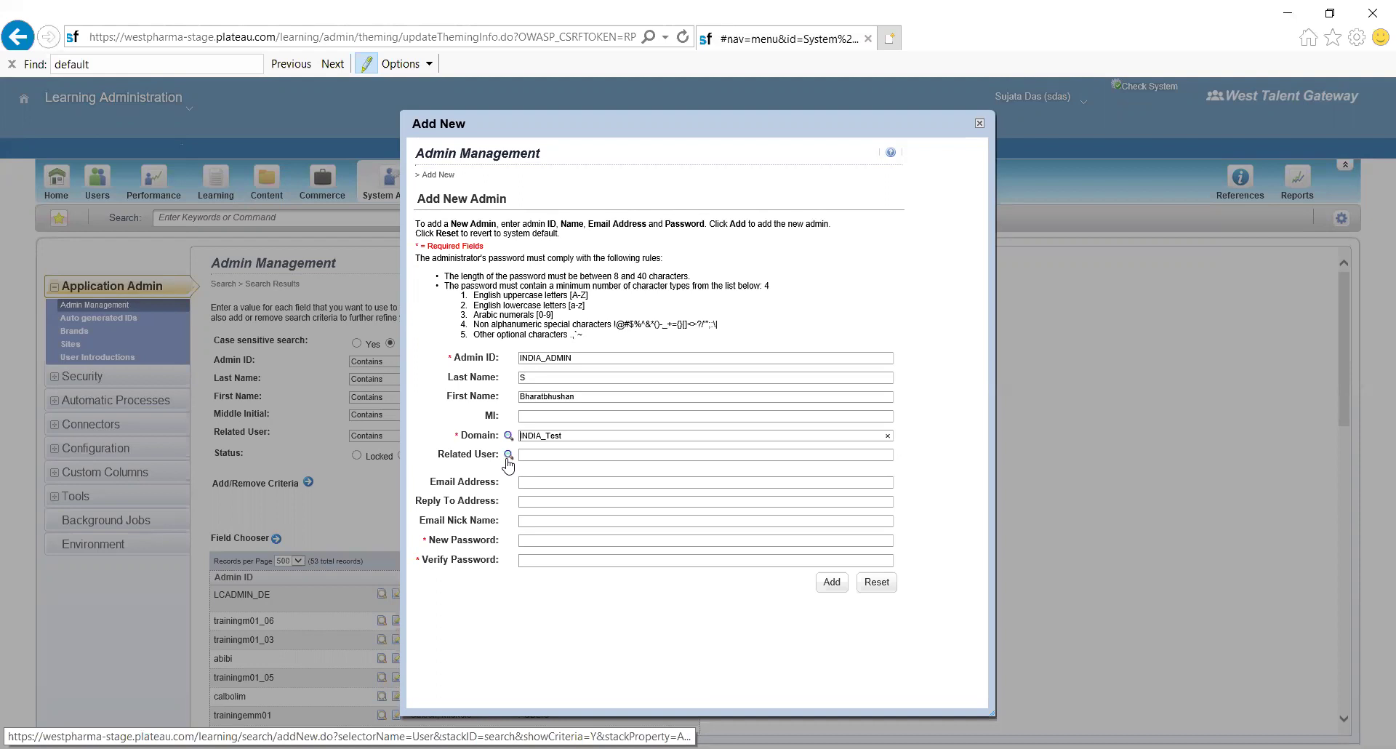
# - Pick the related user via lookup and fill in the admin's e-mail address
pyautogui.click(509, 456)
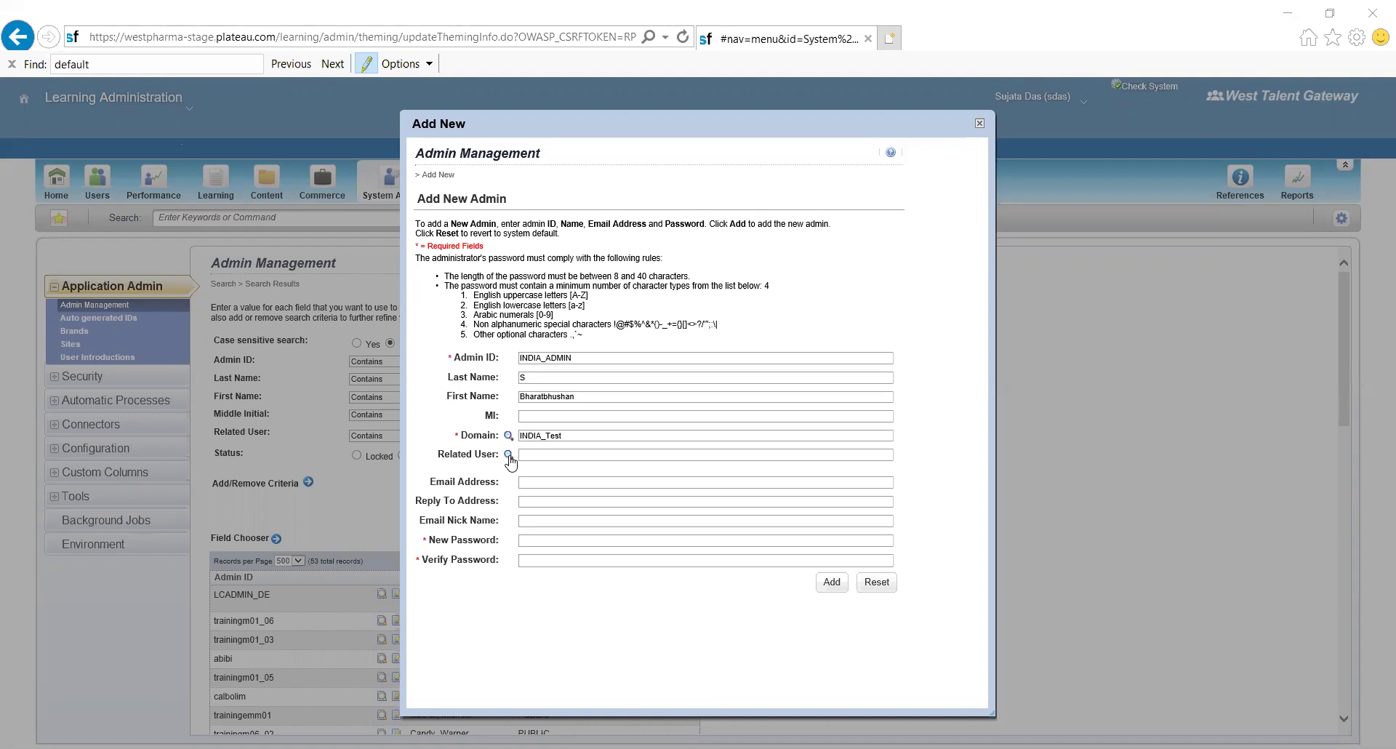
pyautogui.click(509, 456)
pyautogui.click(542, 481)
# - Enter the new admin's password and confirm it in Verify Password
pyautogui.click(538, 539)
pyautogui.write('*****')
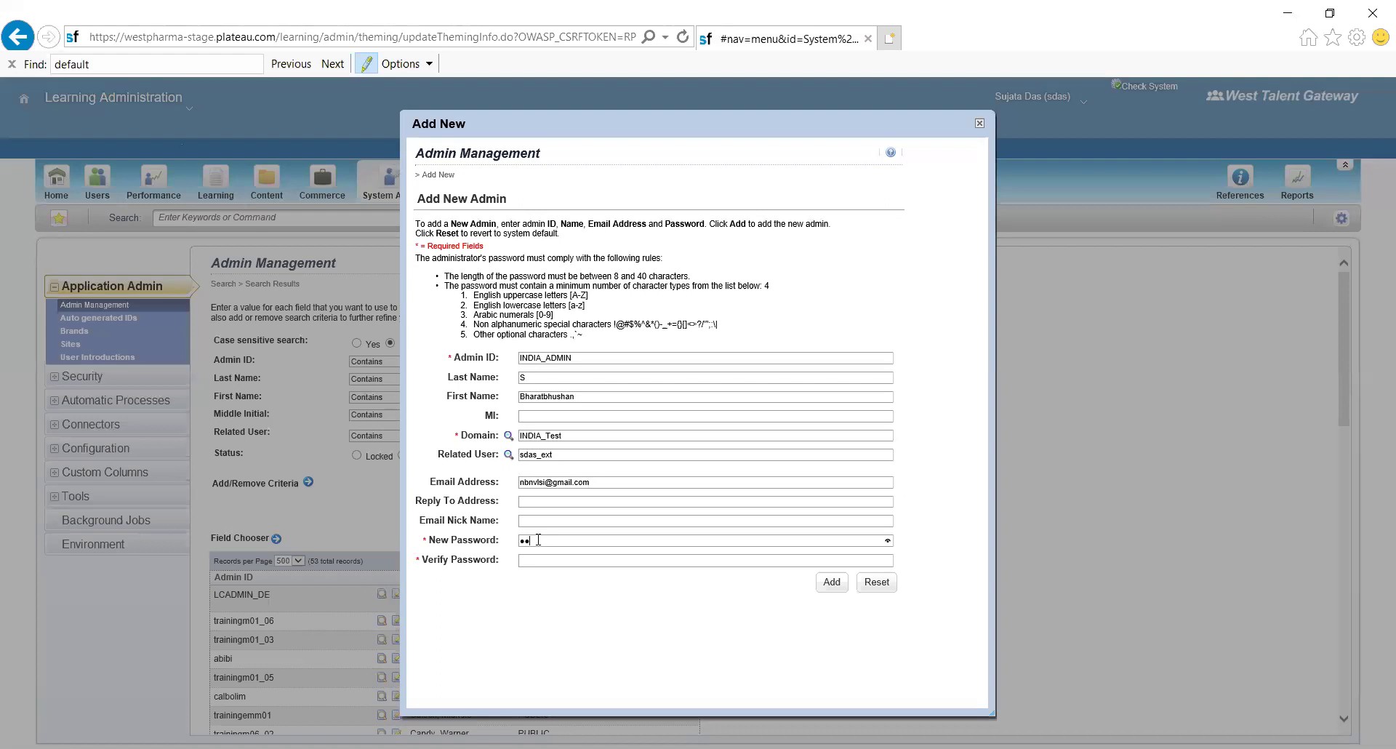
pyautogui.click(533, 560)
pyautogui.write('*****')
# - Retype a longer password in both password fields and resubmit INDIA_ADMIN
pyautogui.click(833, 586)
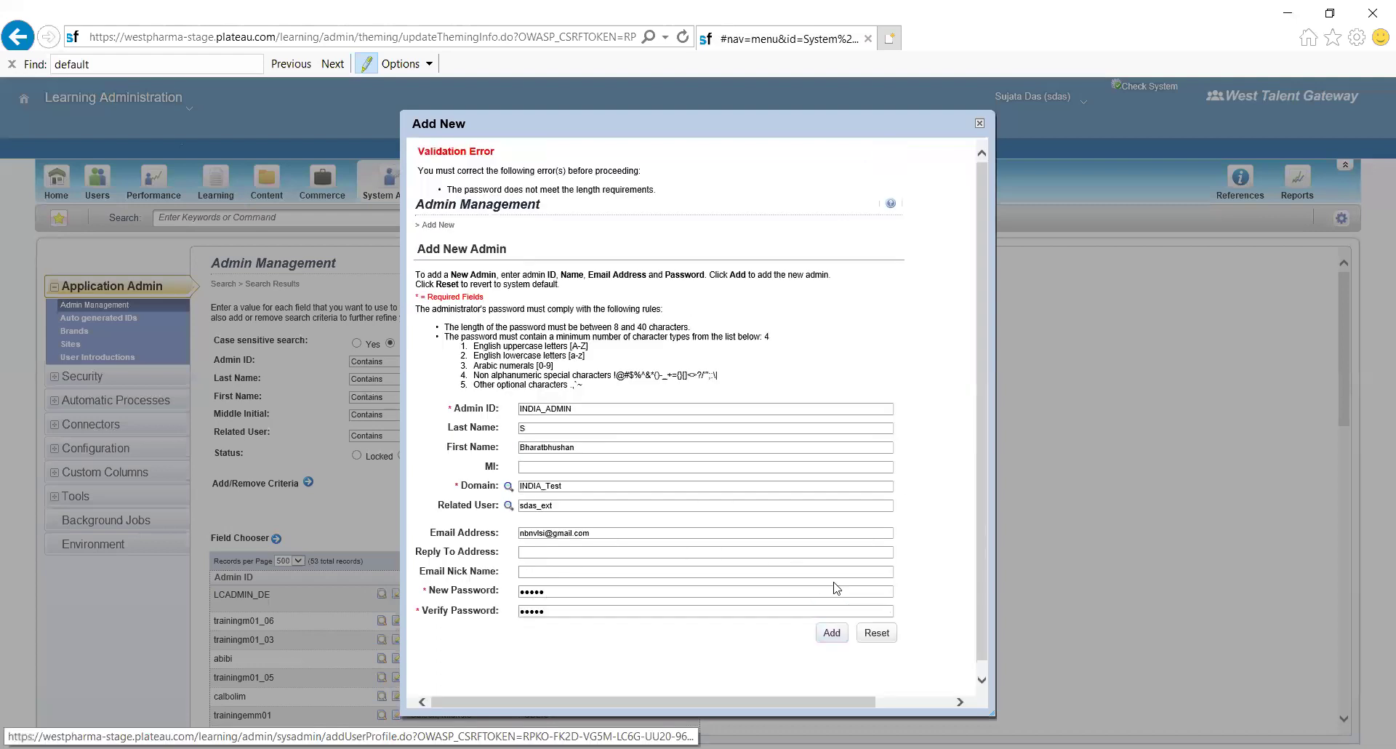
pyautogui.click(549, 591)
pyautogui.press('BackSpace')
pyautogui.press('BackSpace')
pyautogui.press('BackSpace')
pyautogui.press('BackSpace')
pyautogui.press('BackSpace')
pyautogui.write('********')
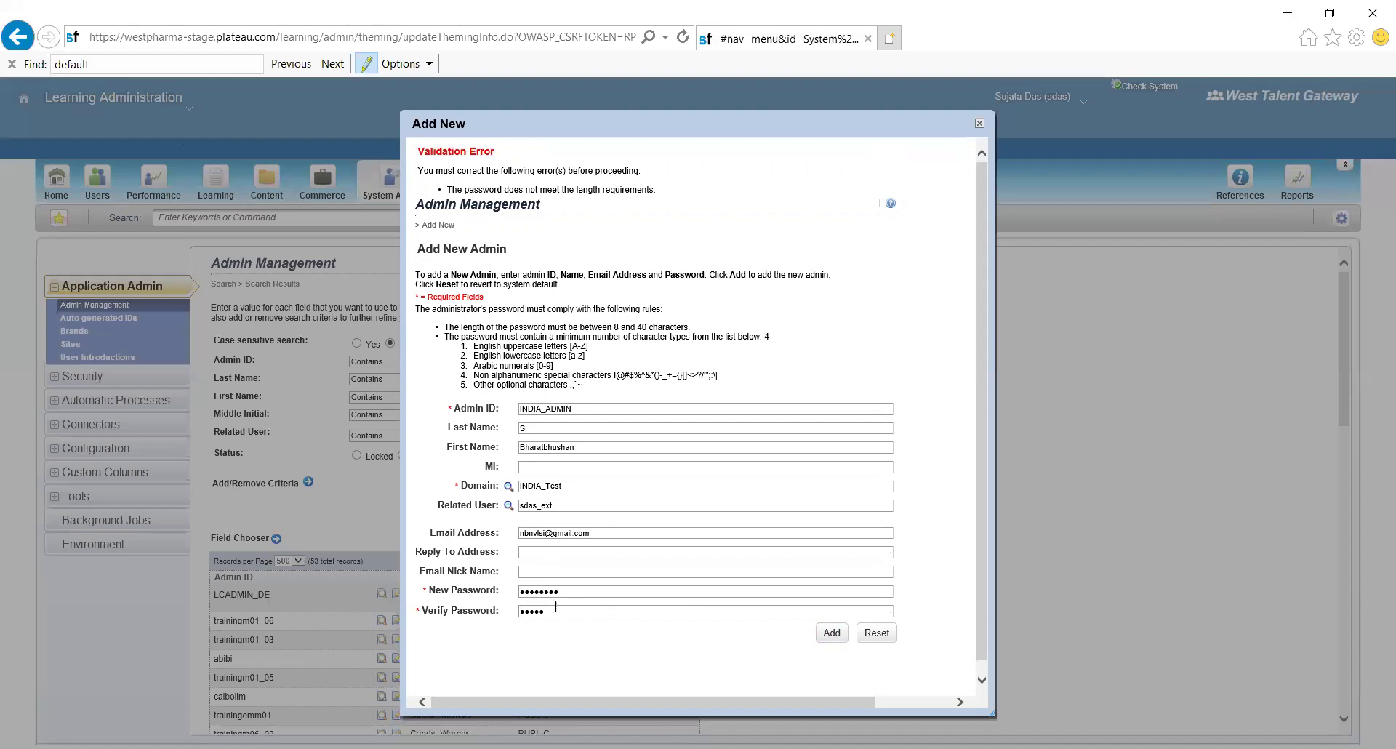
pyautogui.press('BackSpace')
pyautogui.press('BackSpace')
pyautogui.press('BackSpace')
pyautogui.press('BackSpace')
pyautogui.write('••••••••')
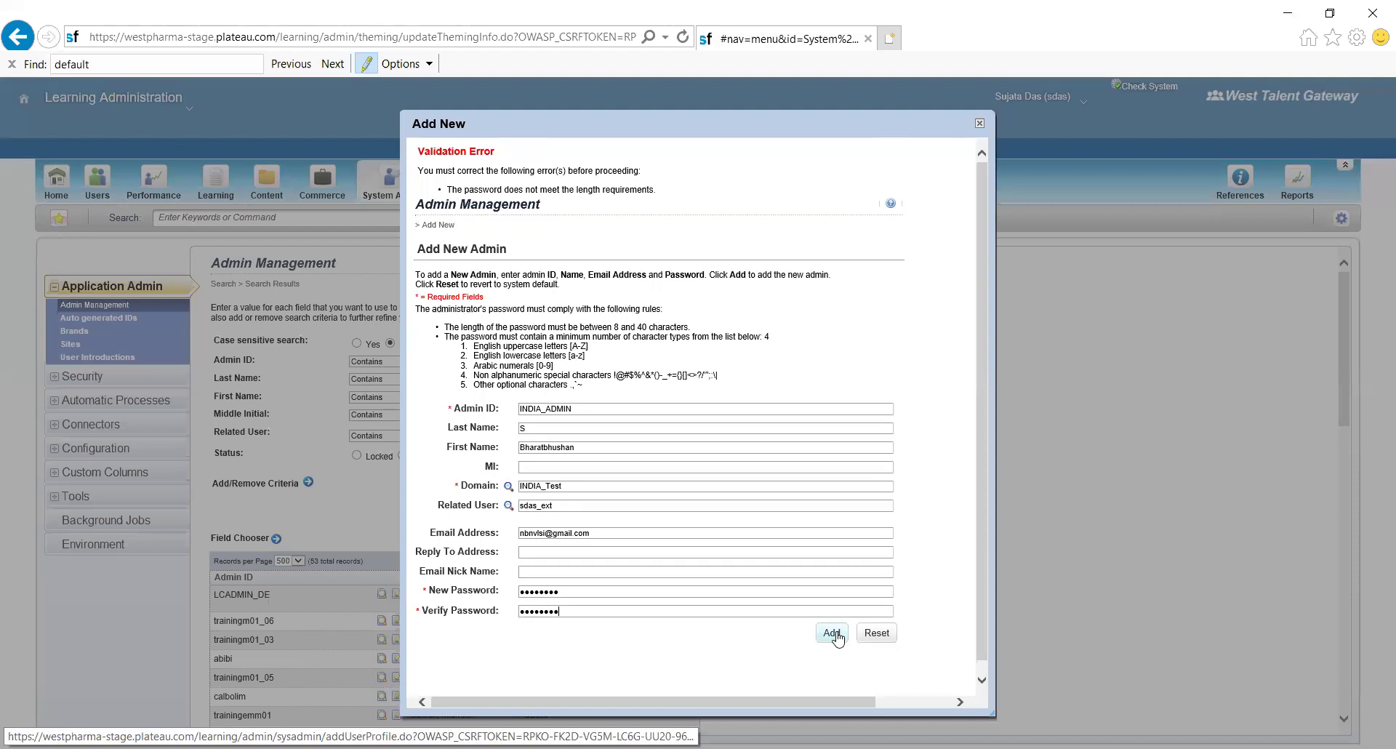
pyautogui.click(837, 637)
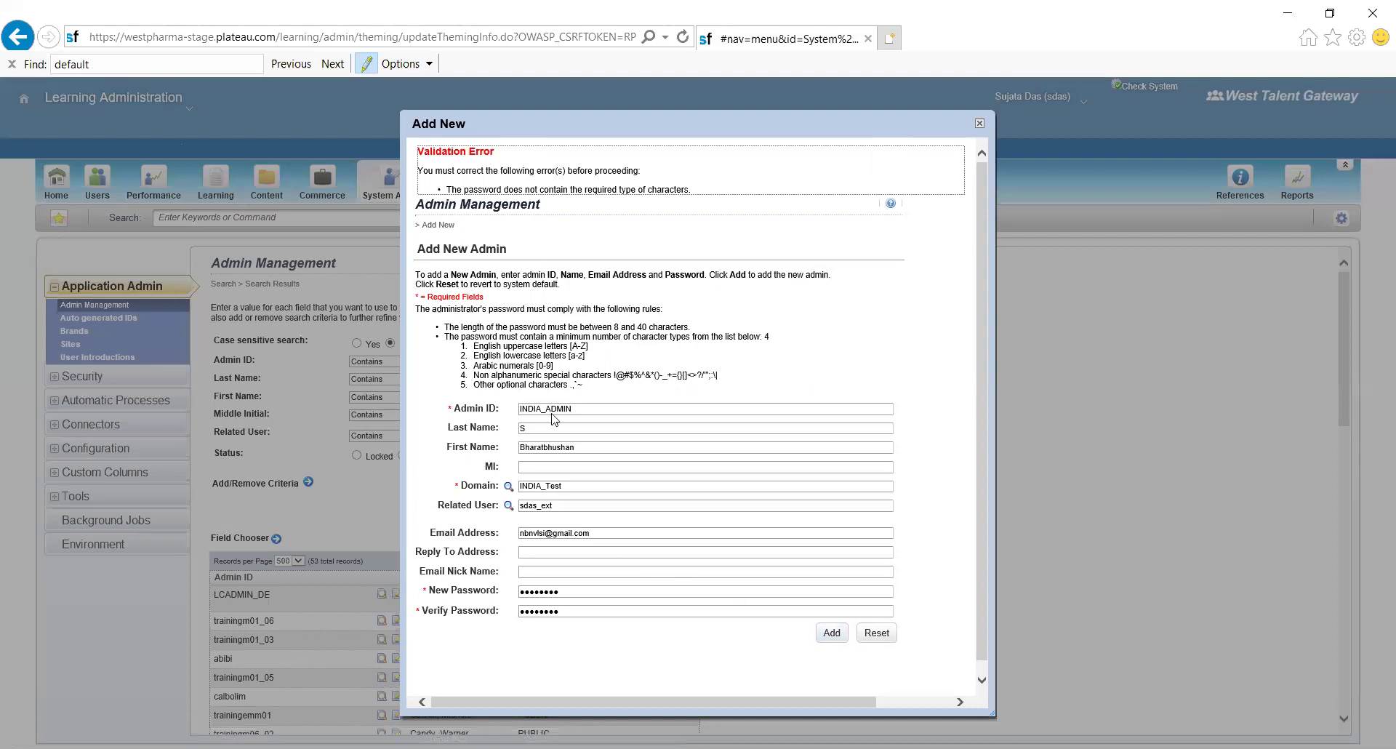
# - Replace the new password with a nine-character one and create the INDIA_ADMIN admin
pyautogui.click(564, 590)
pyautogui.doubleClick(518, 591)
pyautogui.write('•••••••••')
pyautogui.press('Tab')
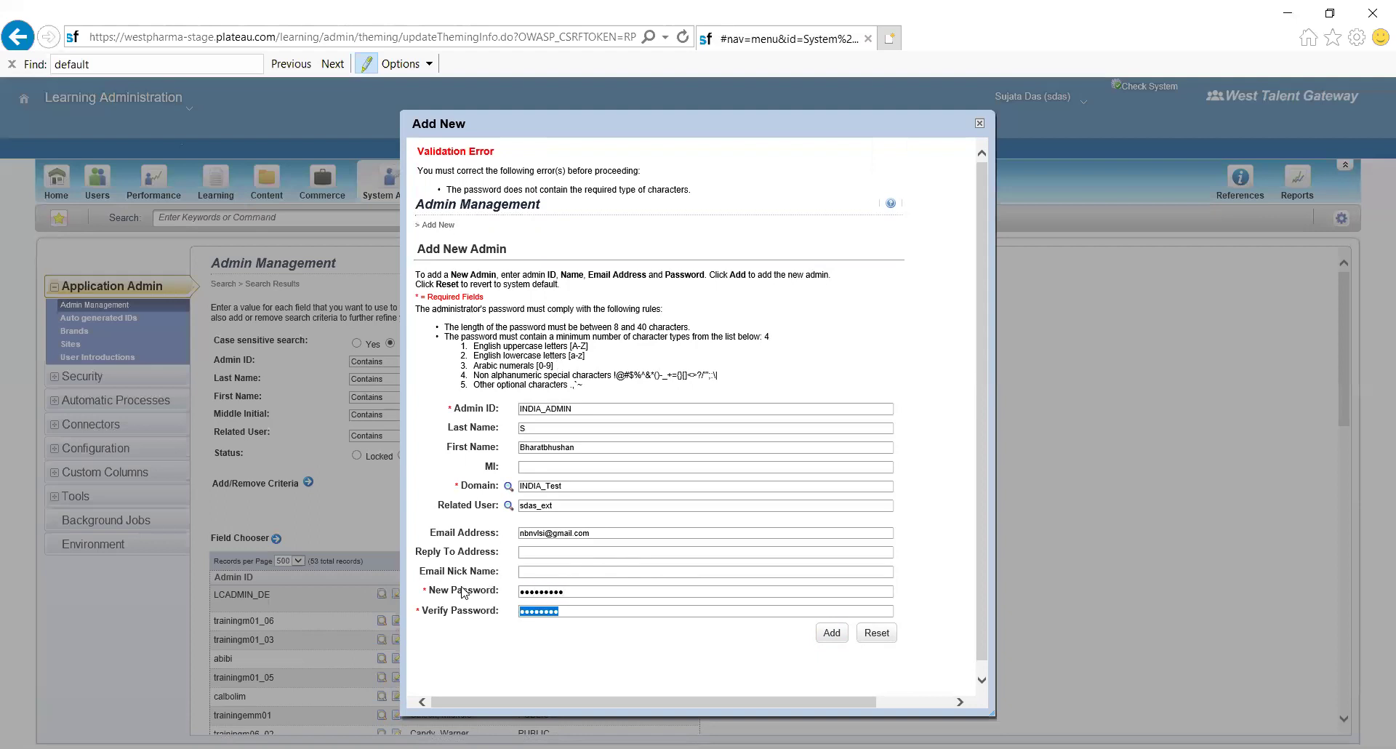
pyautogui.write('•••••••••')
pyautogui.click(832, 633)
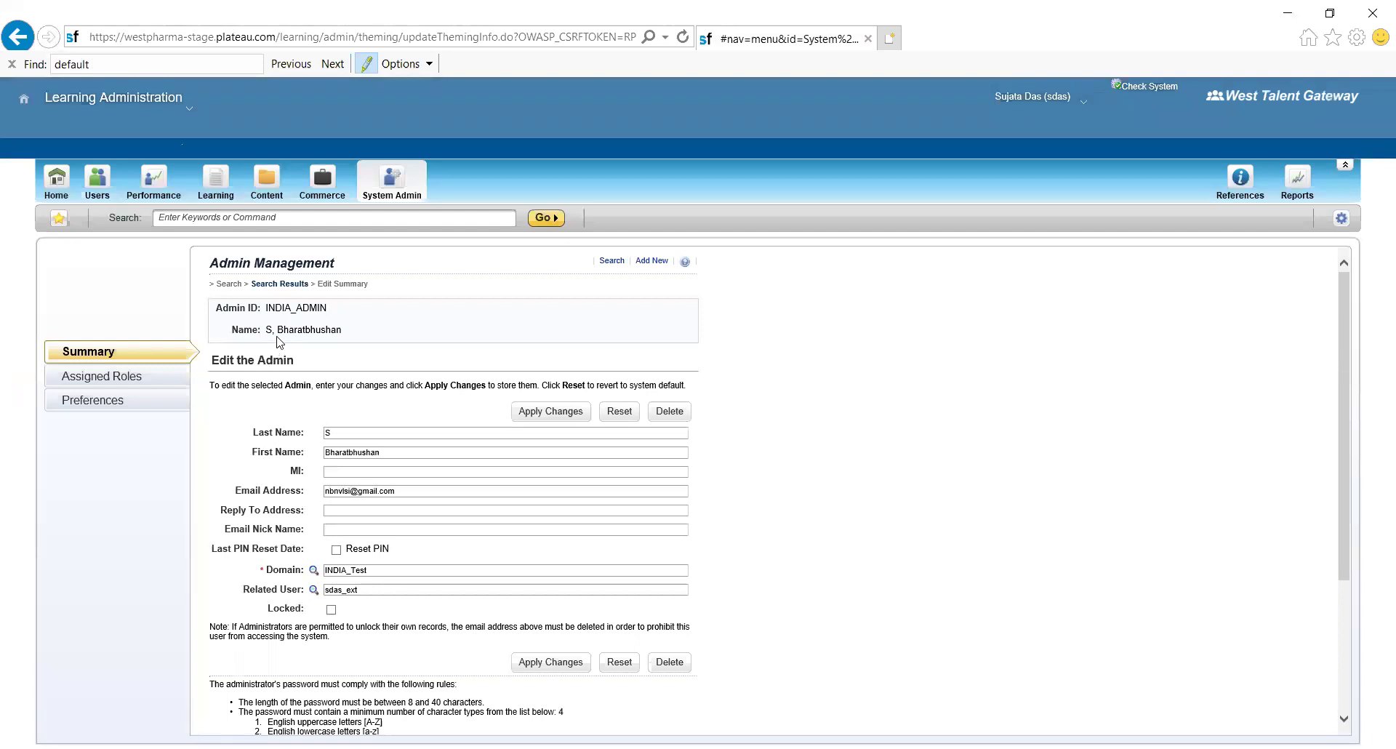
# - Open INDIA_ADMIN's Assigned Roles page, which lists no roles yet
pyautogui.scroll(-5, 276, 342)
pyautogui.scroll(5, 276, 341)
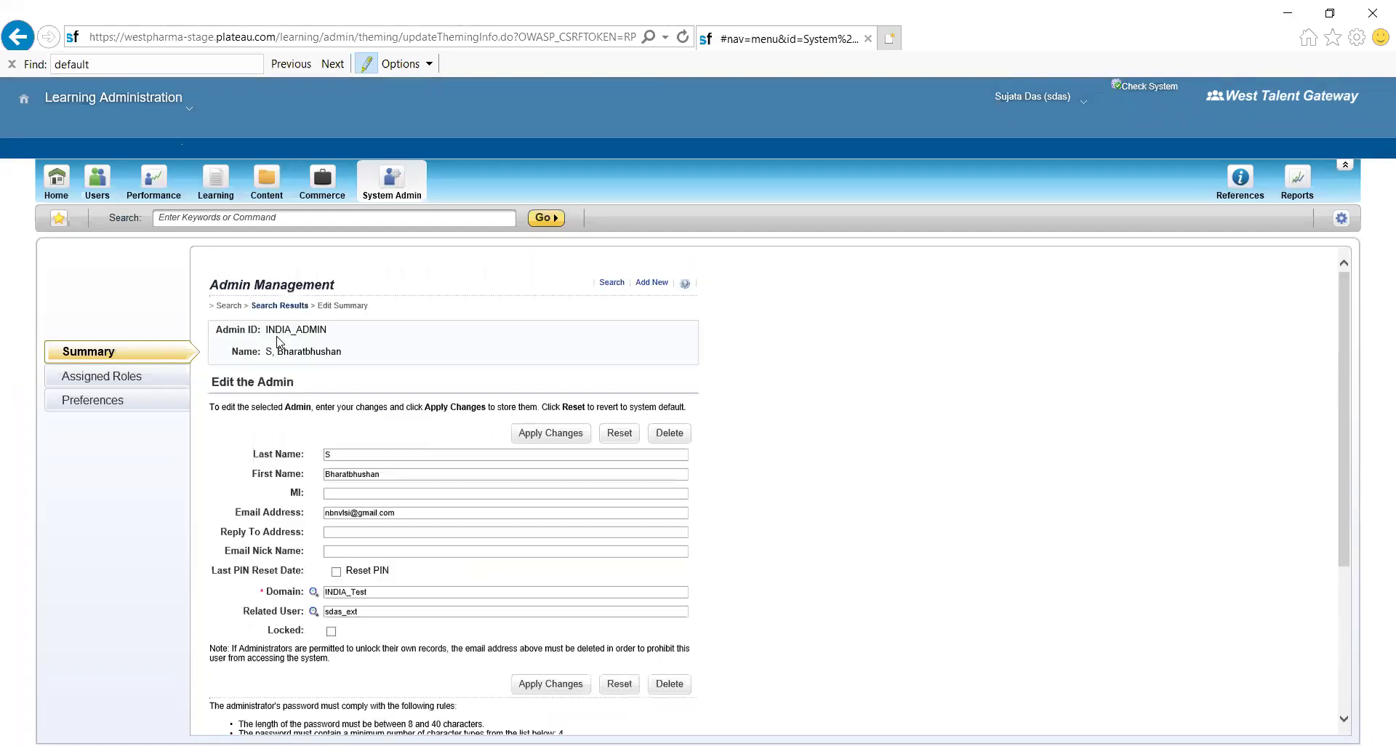
pyautogui.click(120, 384)
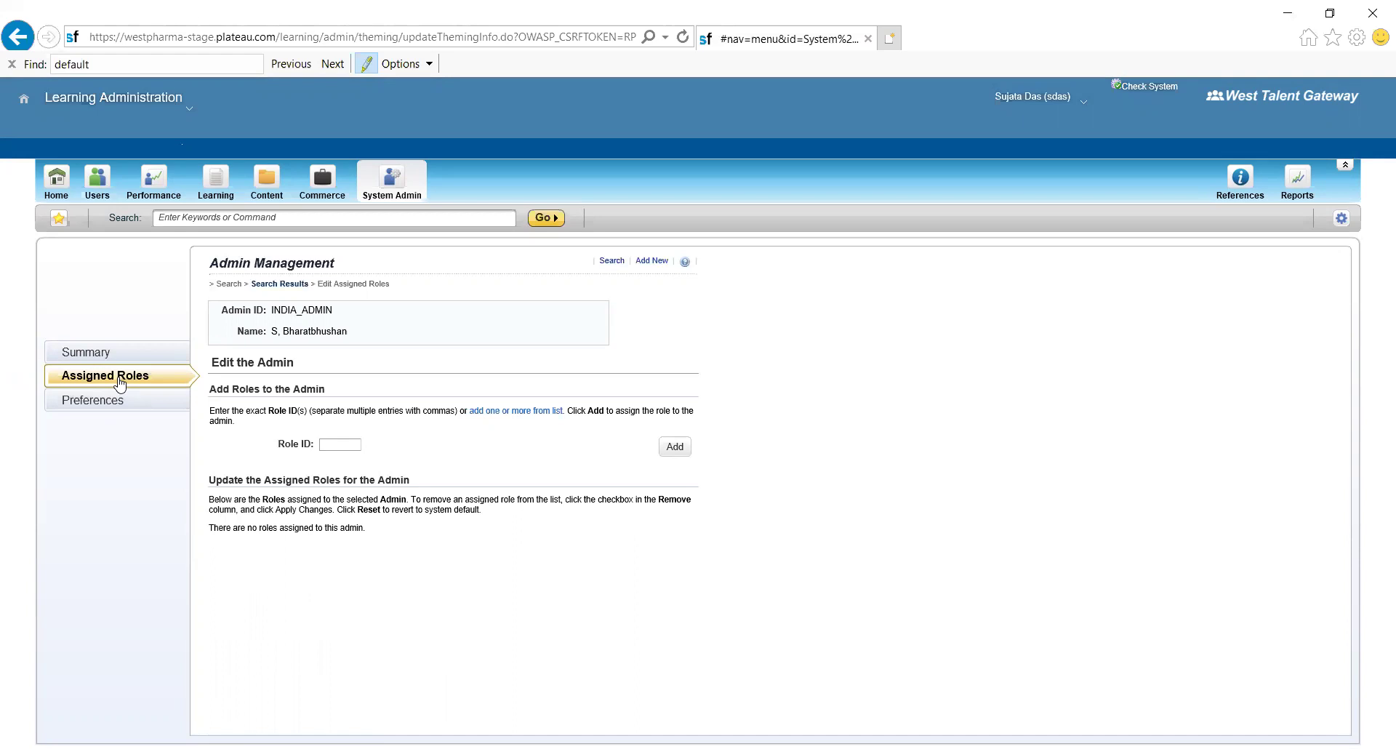
# - Search roles for INDIA and assign INDIA_LMS_ADMIN (Learning Admin Role India) to INDIA_ADMIN
pyautogui.click(508, 411)
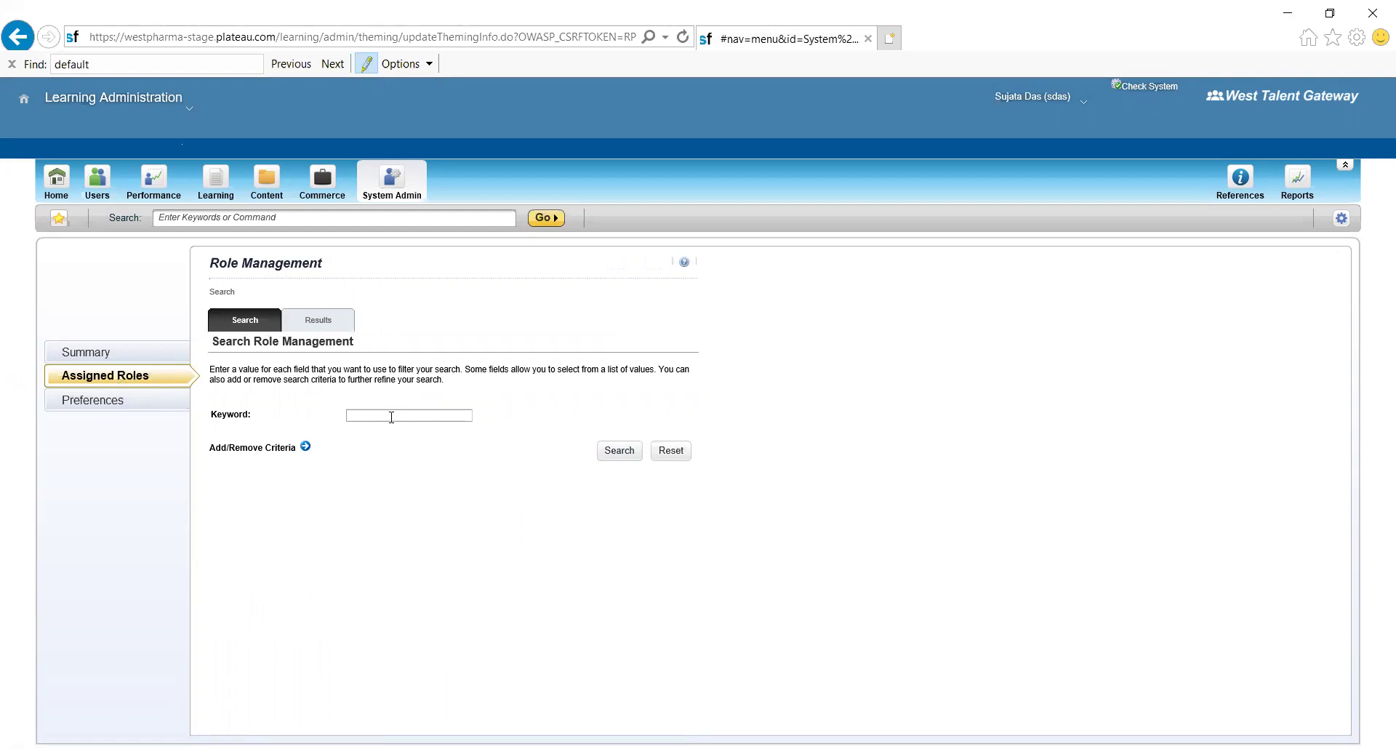
pyautogui.write('INDIA')
pyautogui.click(628, 453)
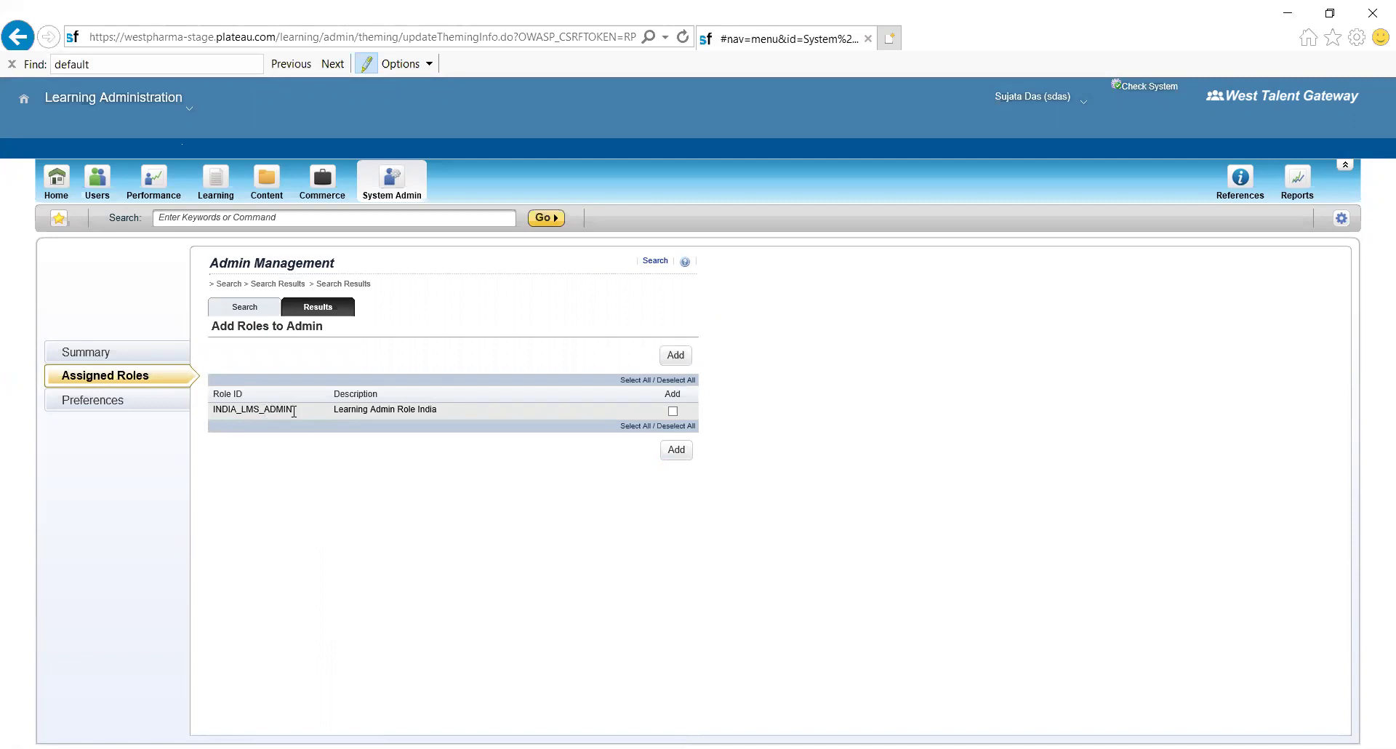
pyautogui.click(673, 411)
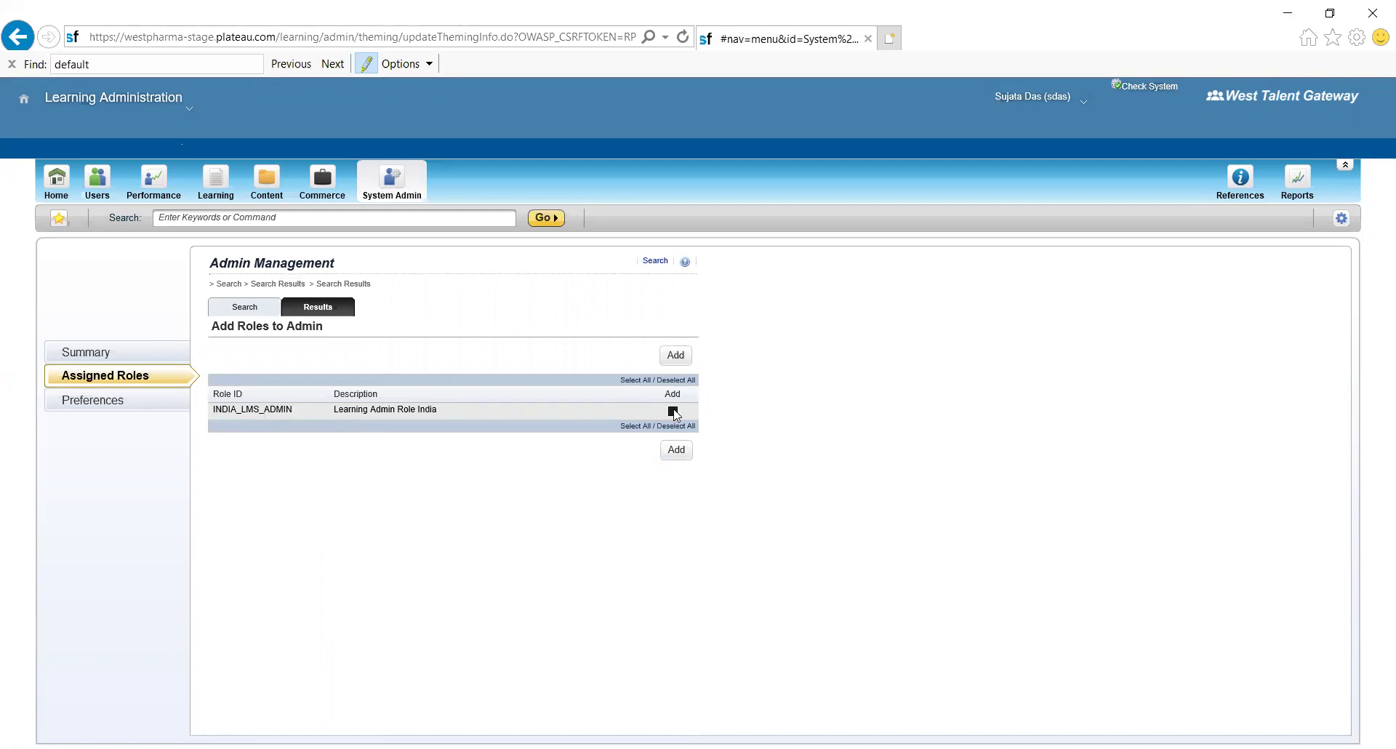
pyautogui.click(676, 452)
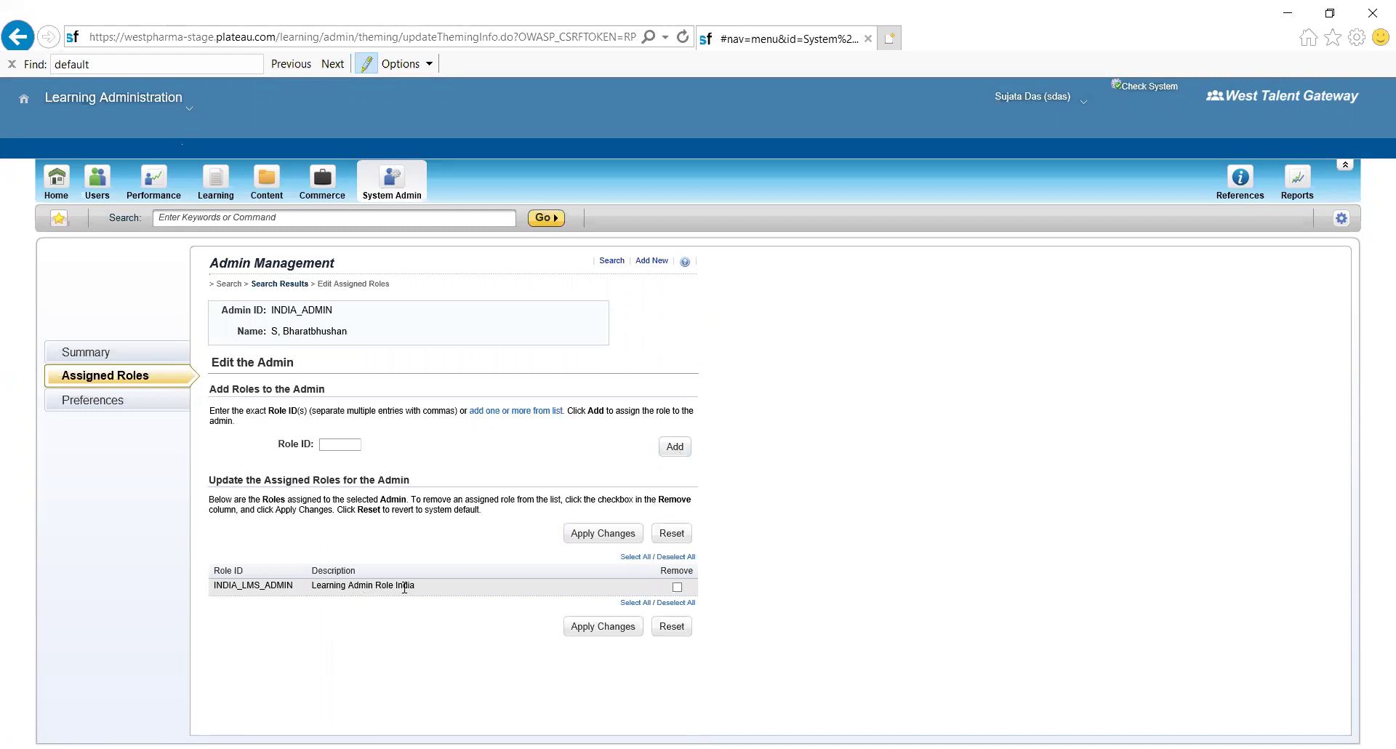
pyautogui.click(590, 627)
# - Set time zone Atlantic Standard Time (America/Barbados), USD, English locale, and always show offerings in it
pyautogui.click(110, 410)
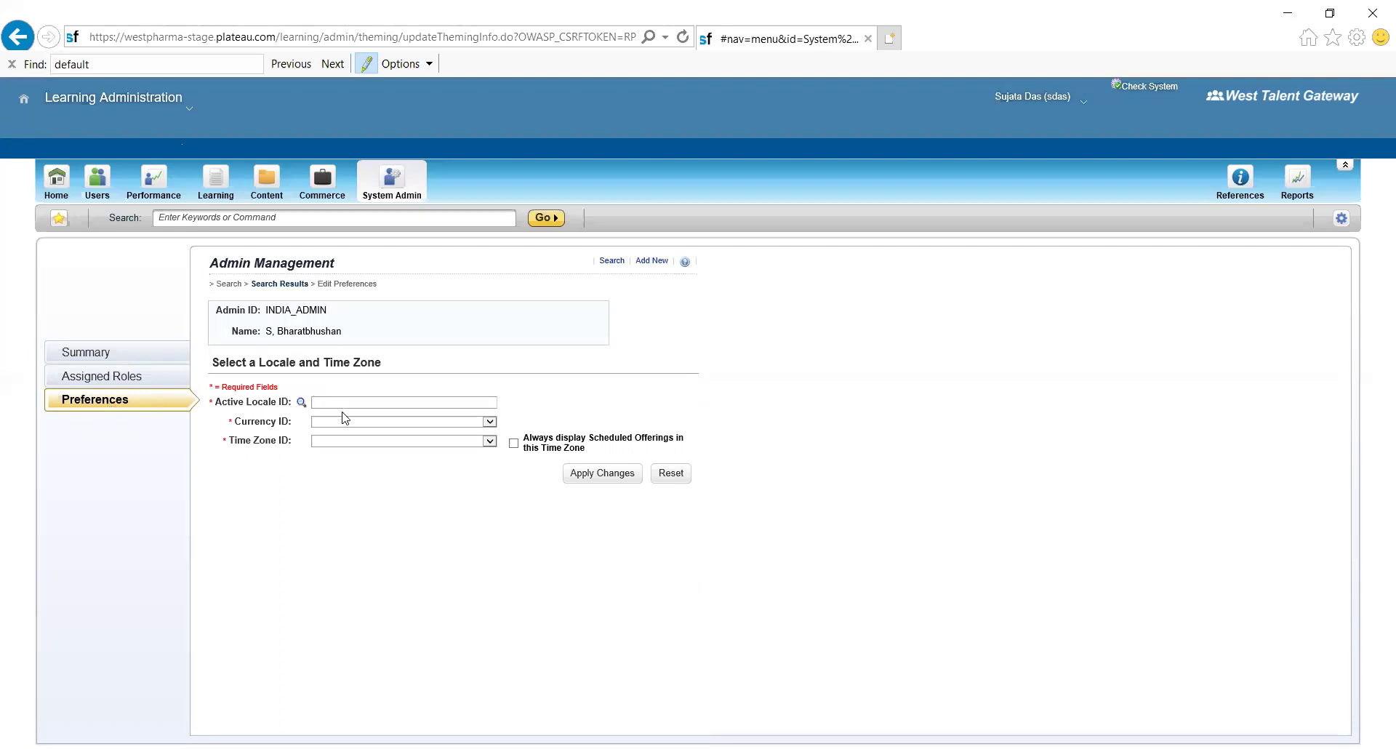
pyautogui.click(490, 441)
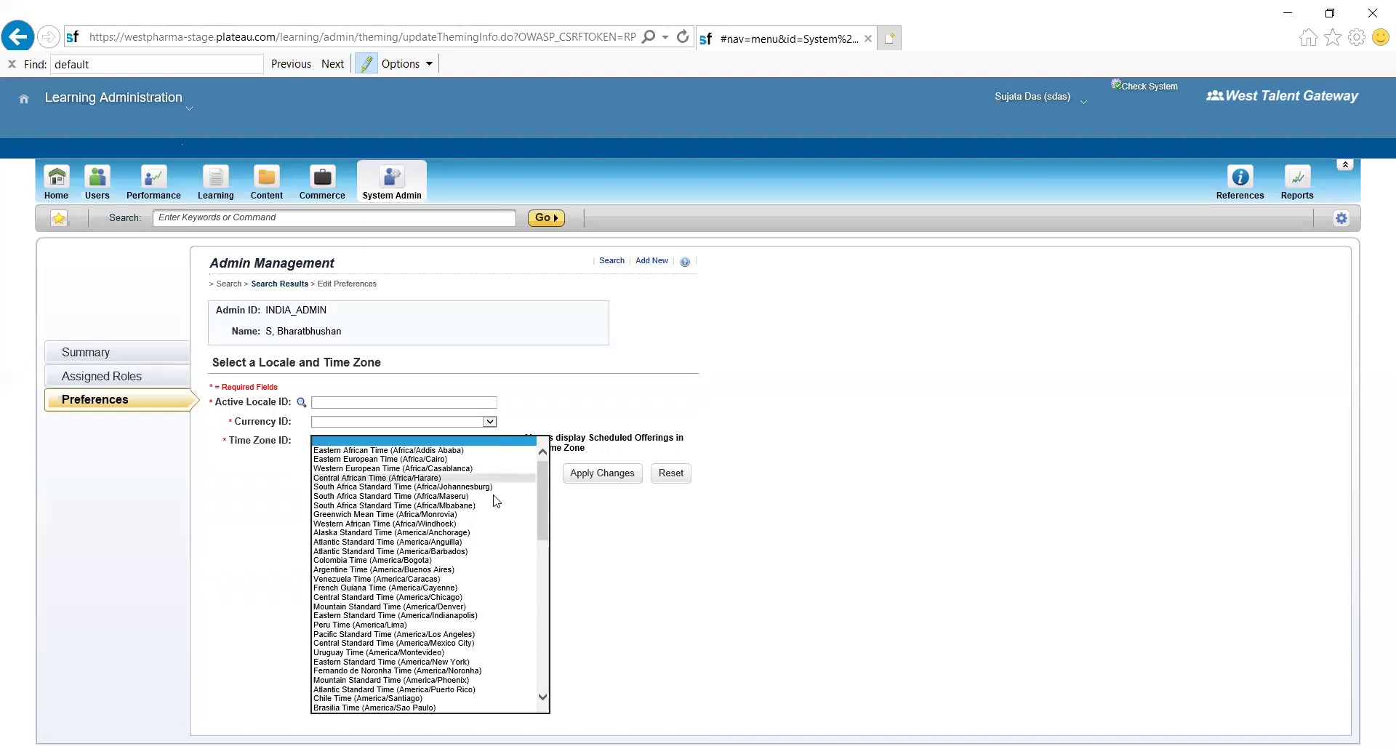
pyautogui.click(480, 552)
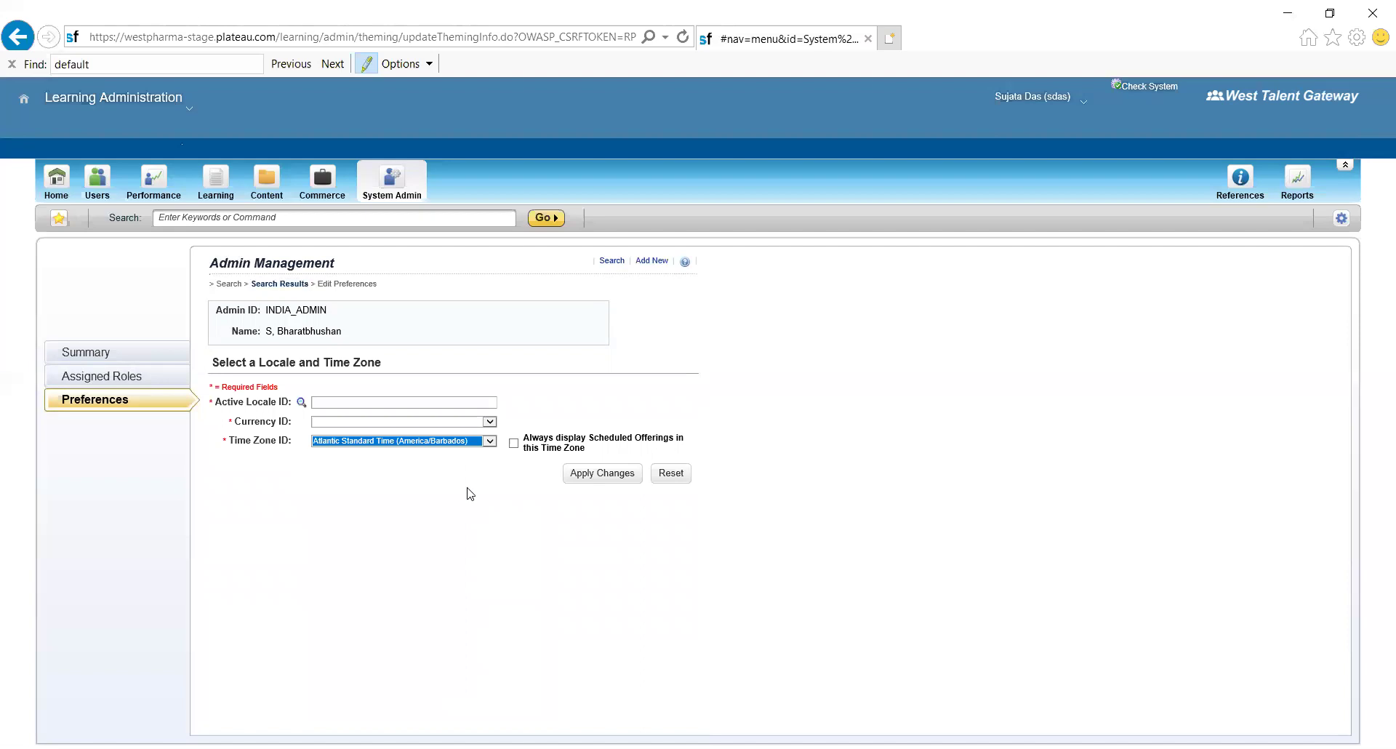
pyautogui.click(489, 422)
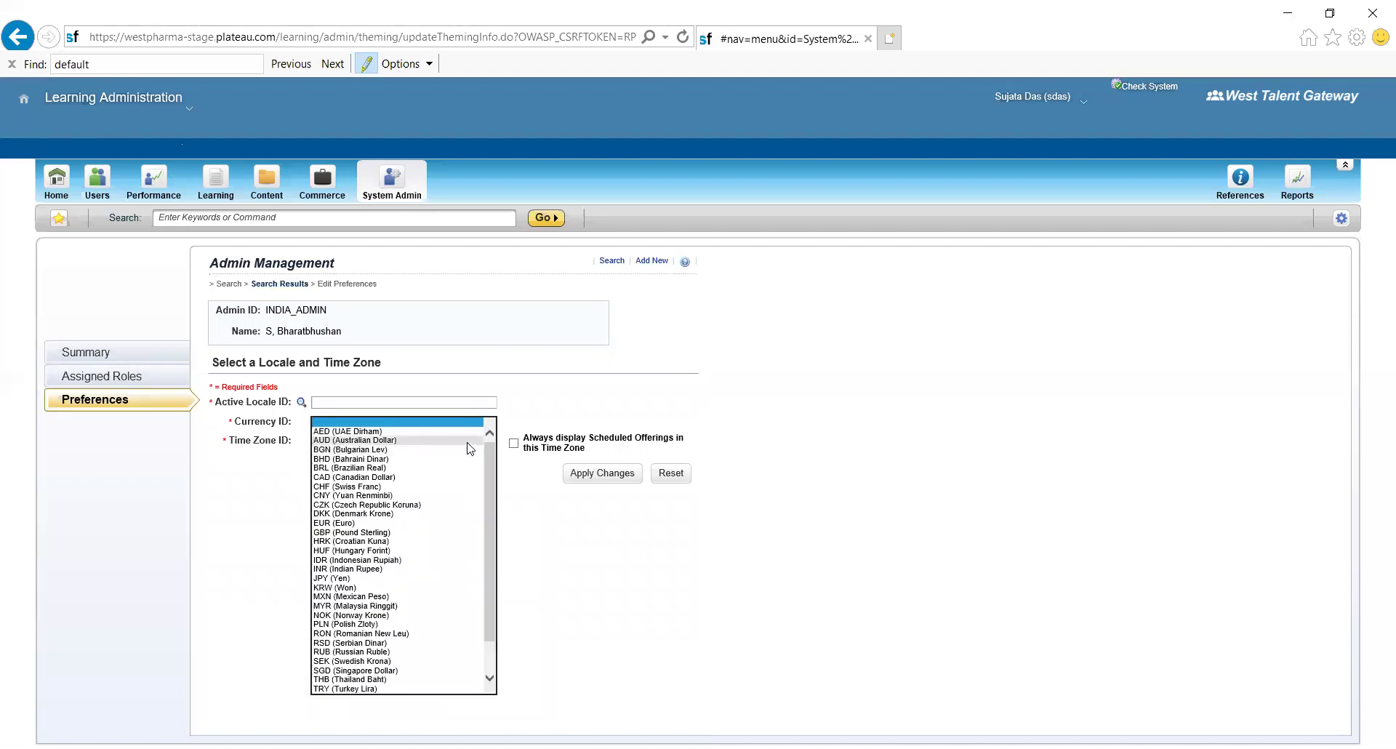
pyautogui.click(466, 440)
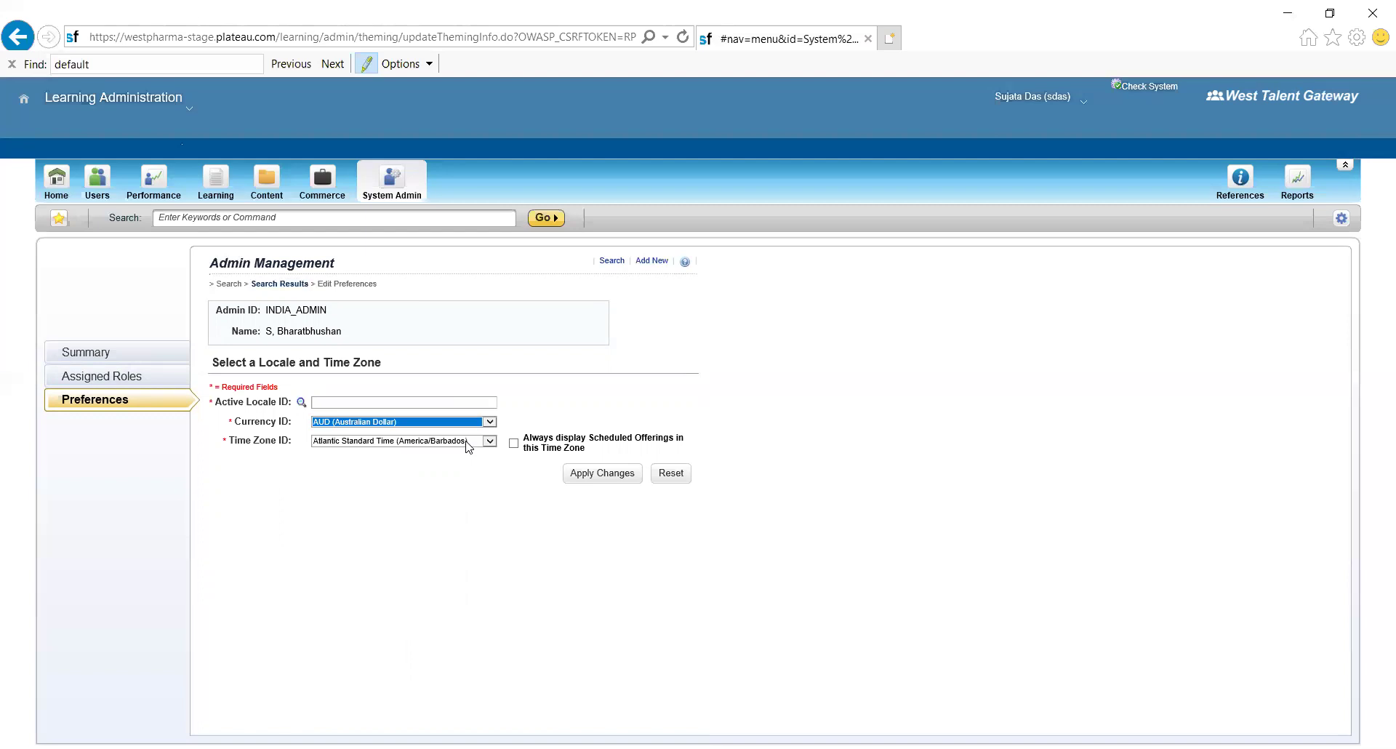
pyautogui.click(300, 404)
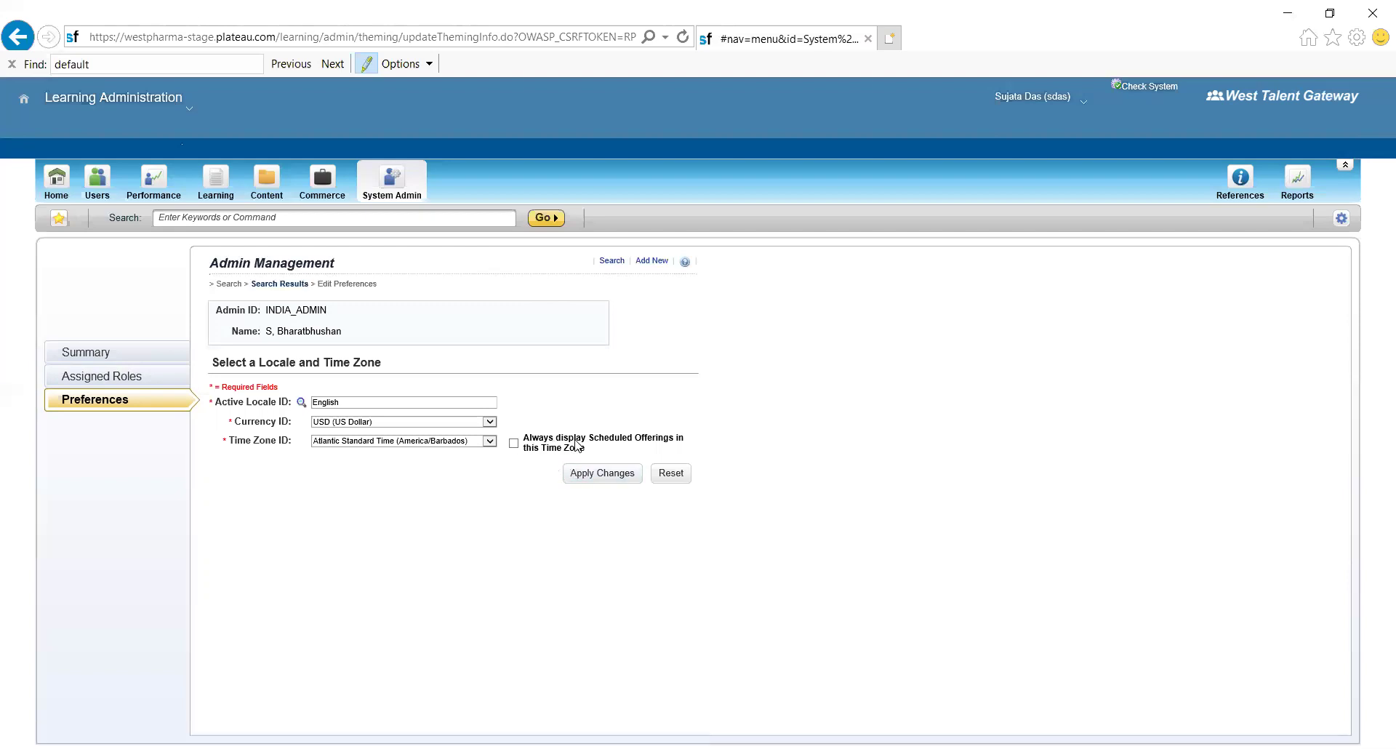
pyautogui.click(514, 443)
# - Apply INDIA_ADMIN's preference changes, leaving the date pattern unchanged
pyautogui.click(593, 476)
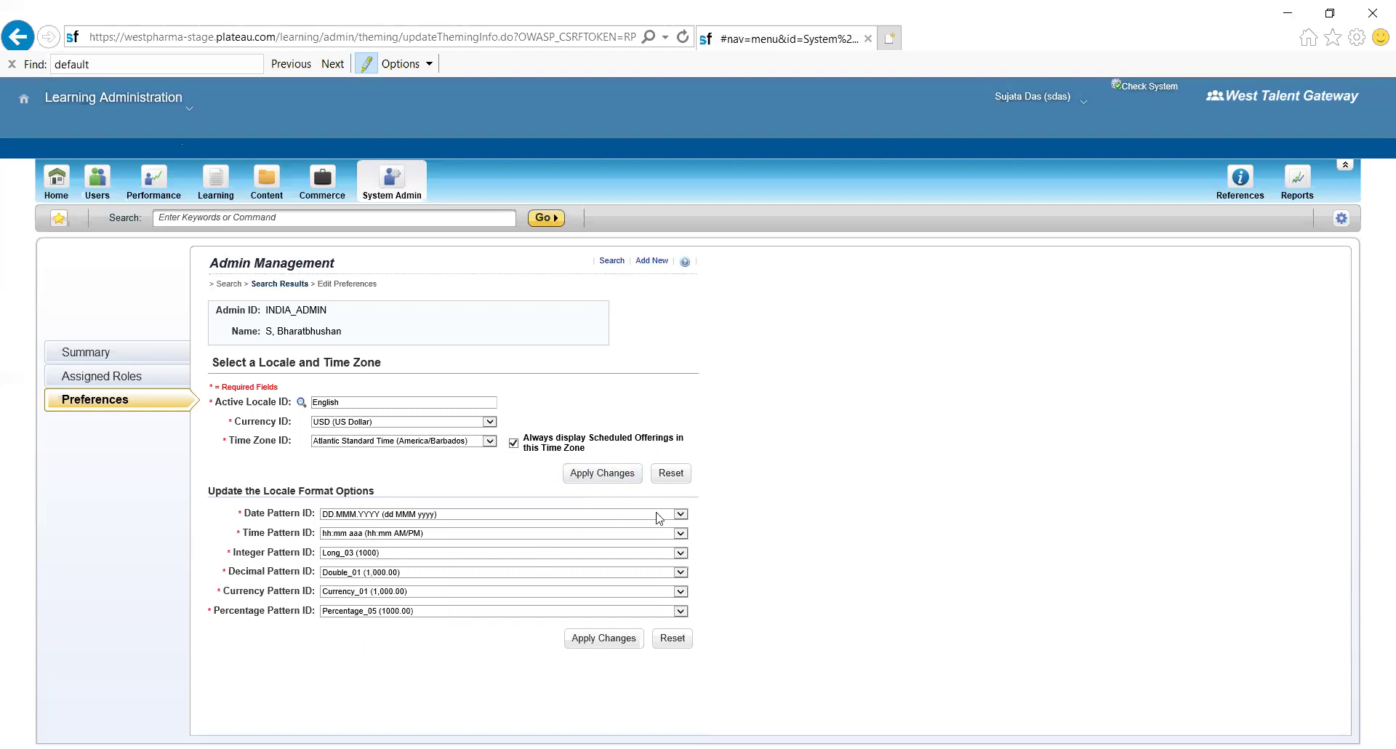
pyautogui.click(681, 515)
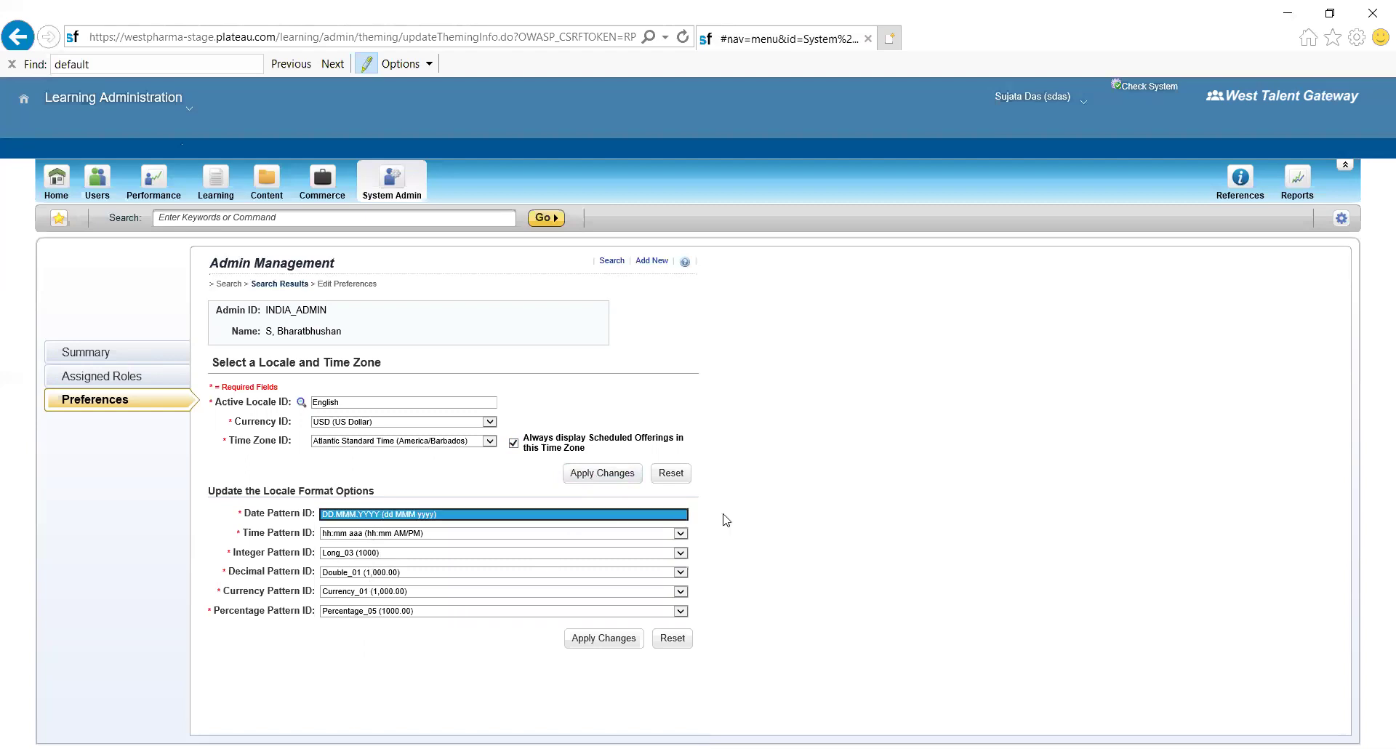
pyautogui.click(775, 520)
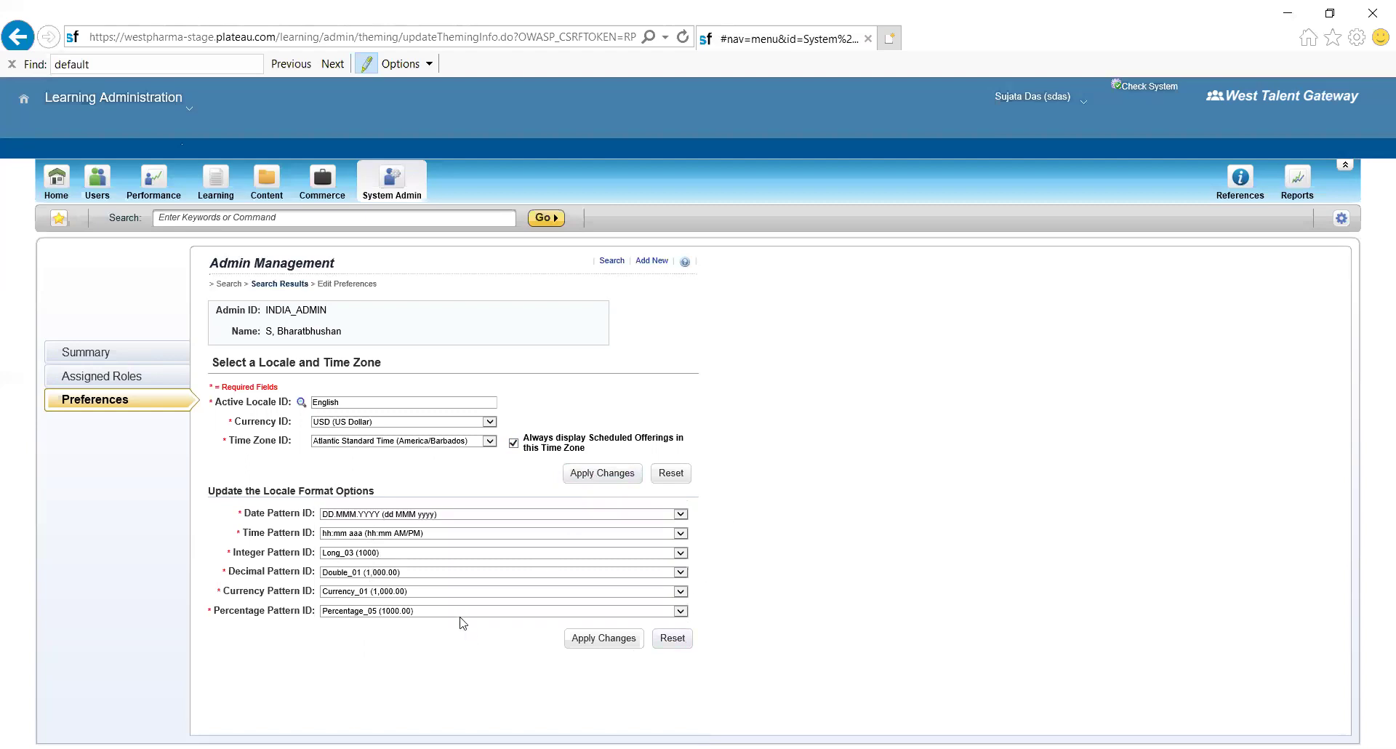
# - Return through Assigned Roles to System Admin and expand the Security section
pyautogui.click(98, 379)
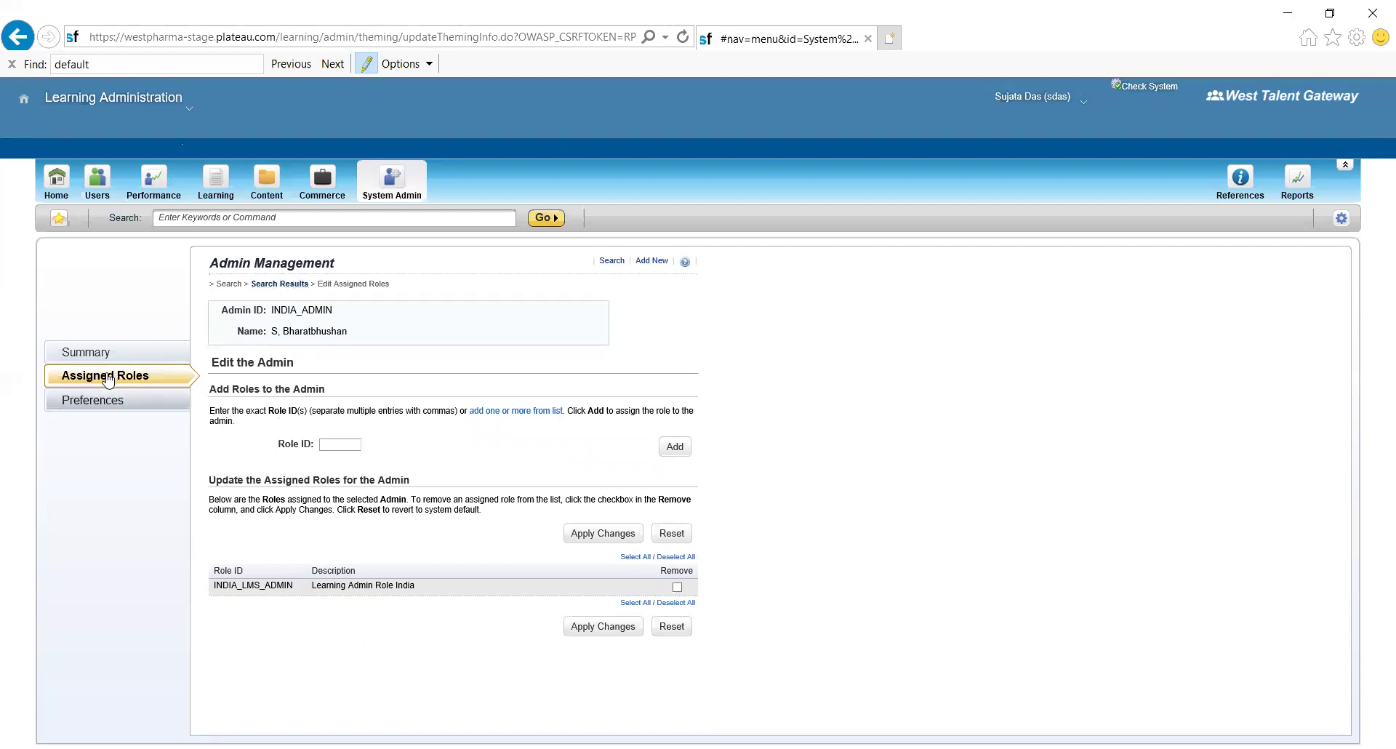
pyautogui.click(388, 179)
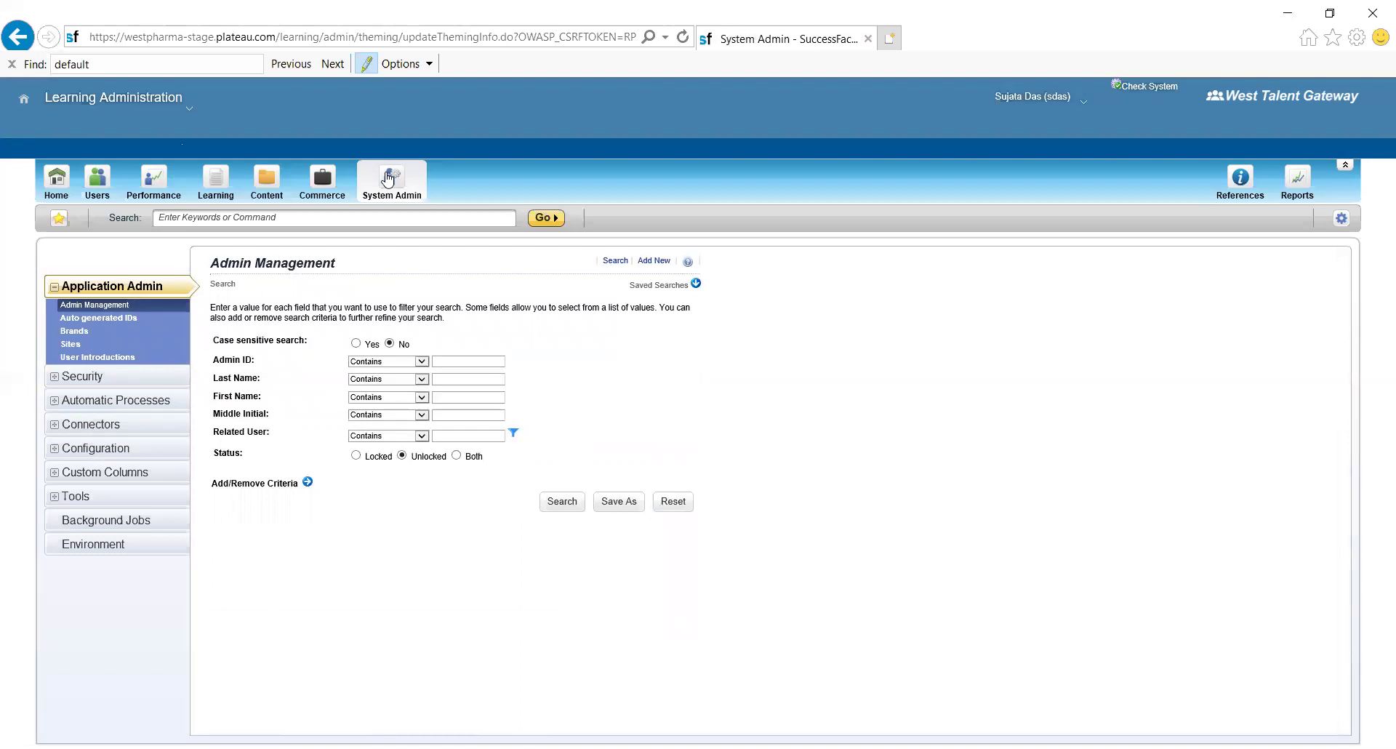
pyautogui.click(62, 378)
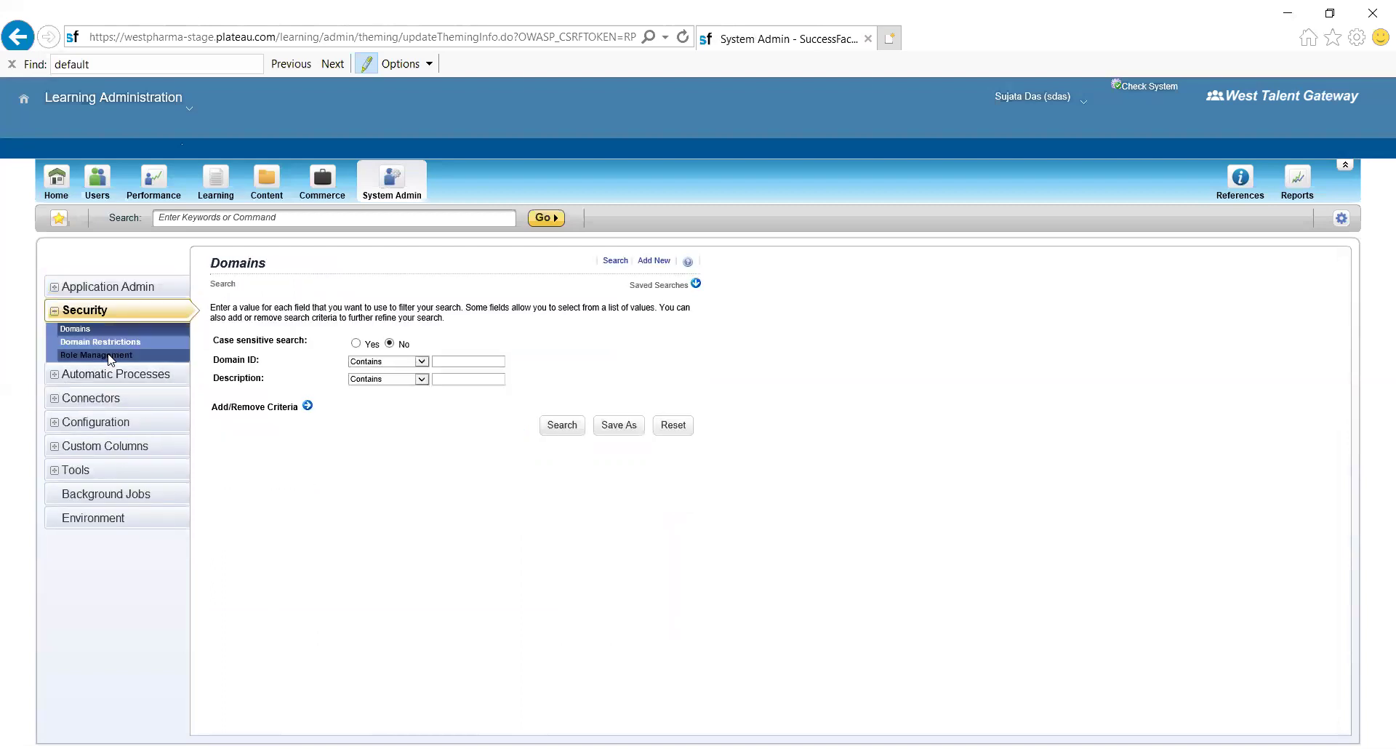
# - Browse the Application Admin and Security sections, ending on the Admin Management search page
pyautogui.click(100, 288)
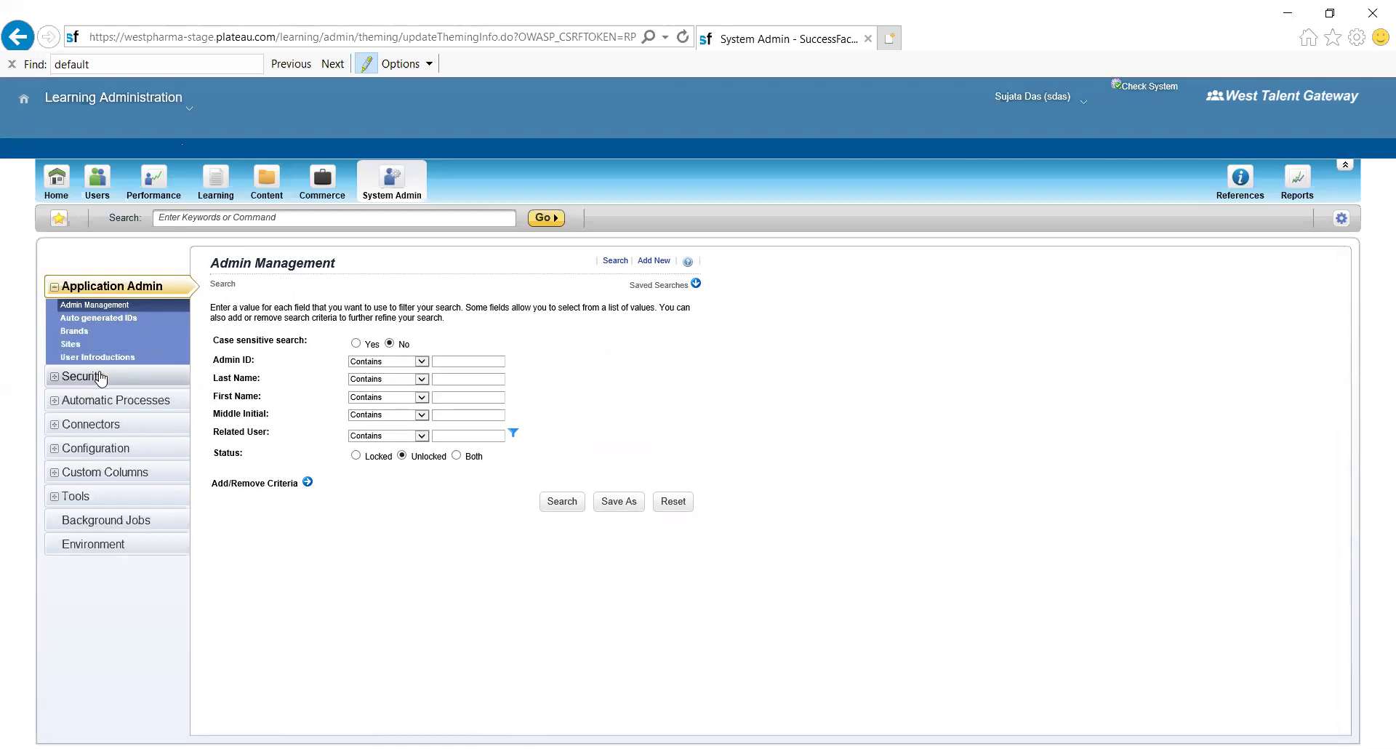
pyautogui.click(101, 377)
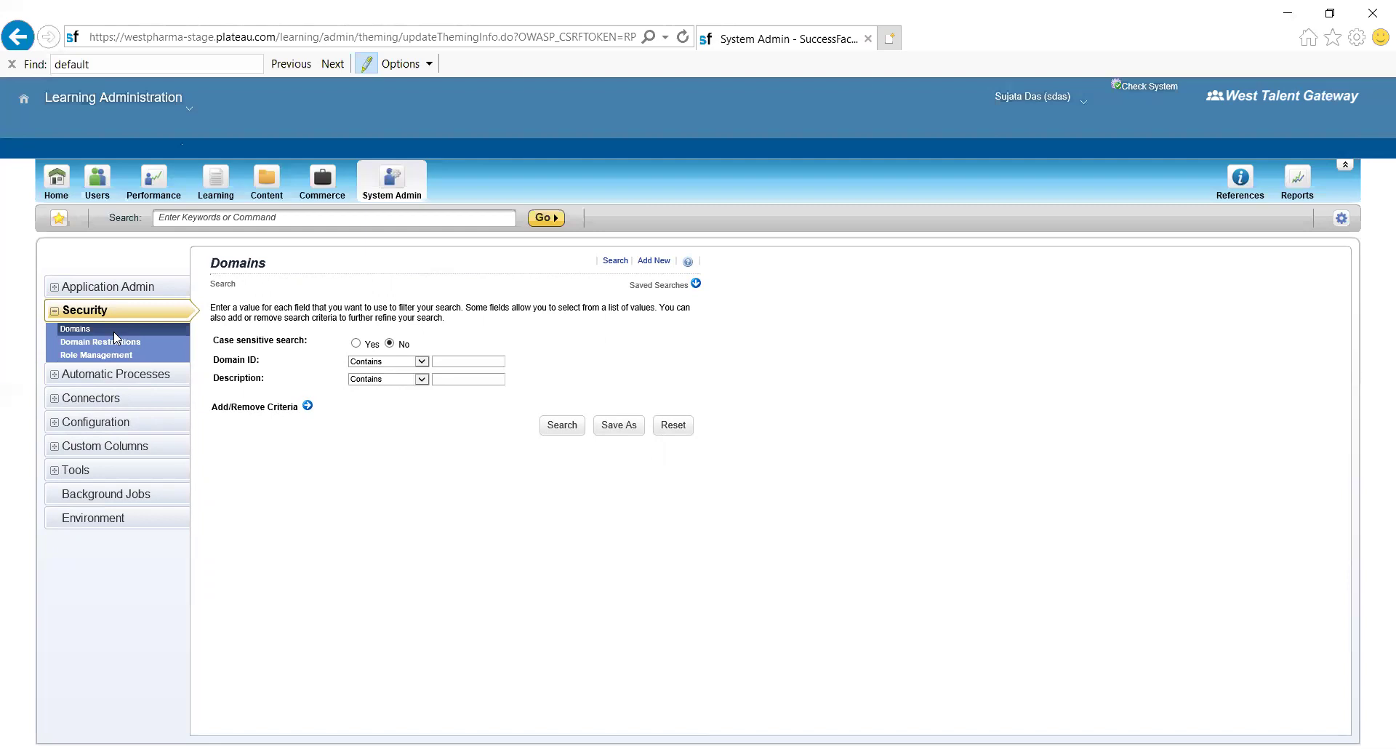
pyautogui.click(121, 286)
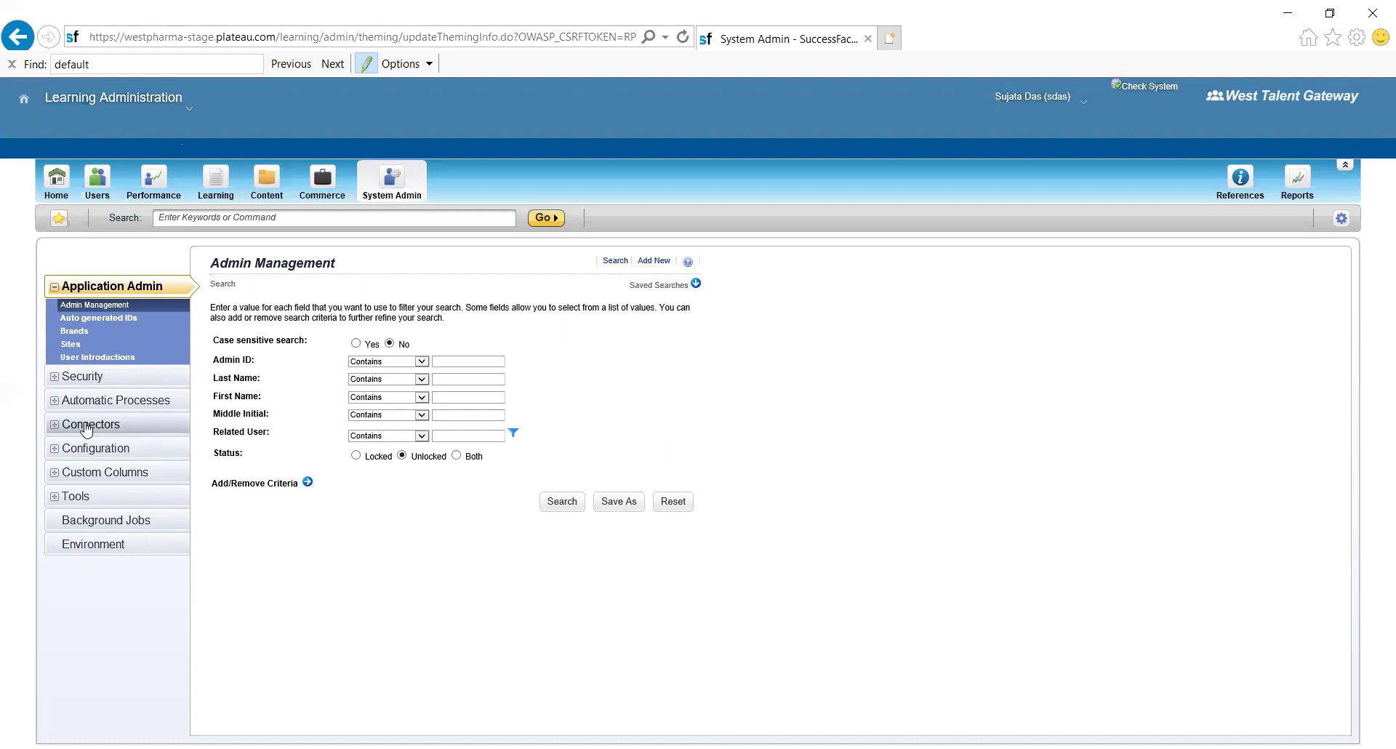
# - Review the Connectors list, then return to the Security Domains search page
pyautogui.click(86, 426)
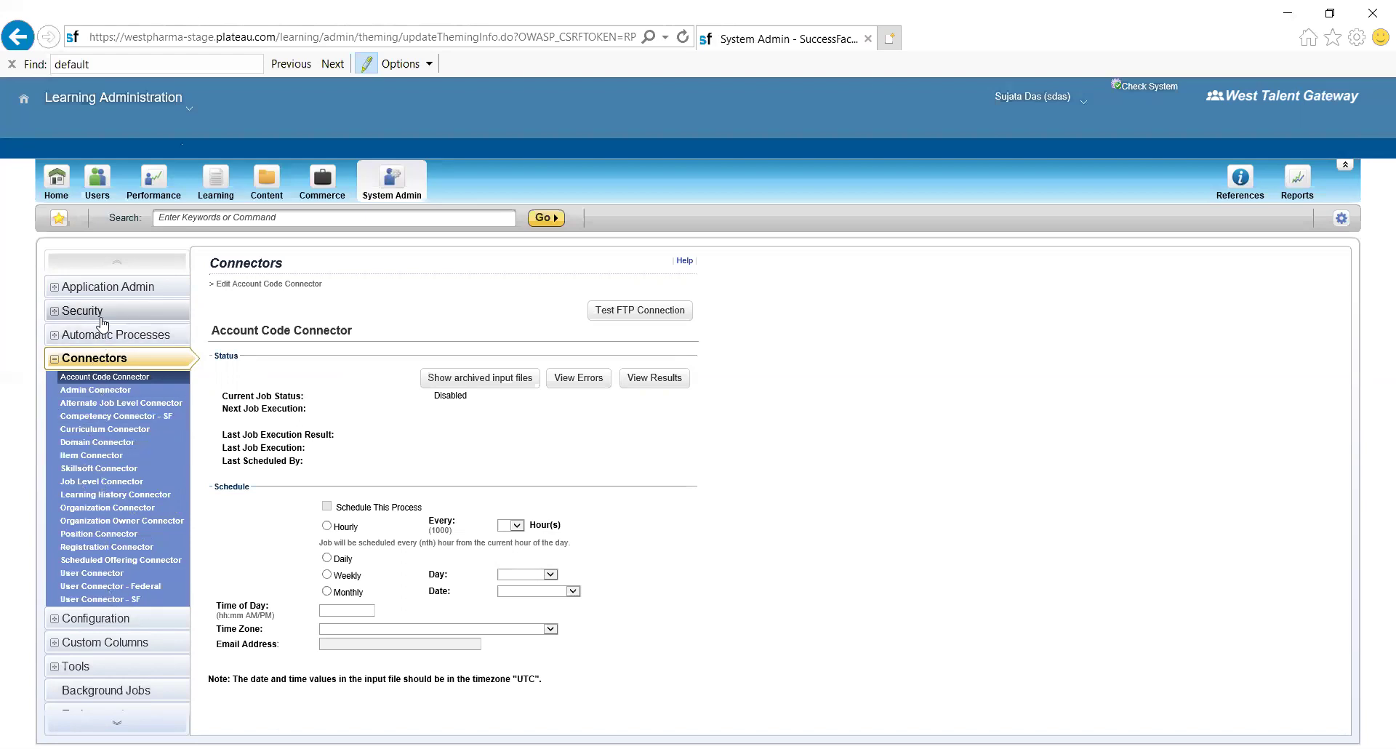
pyautogui.click(76, 313)
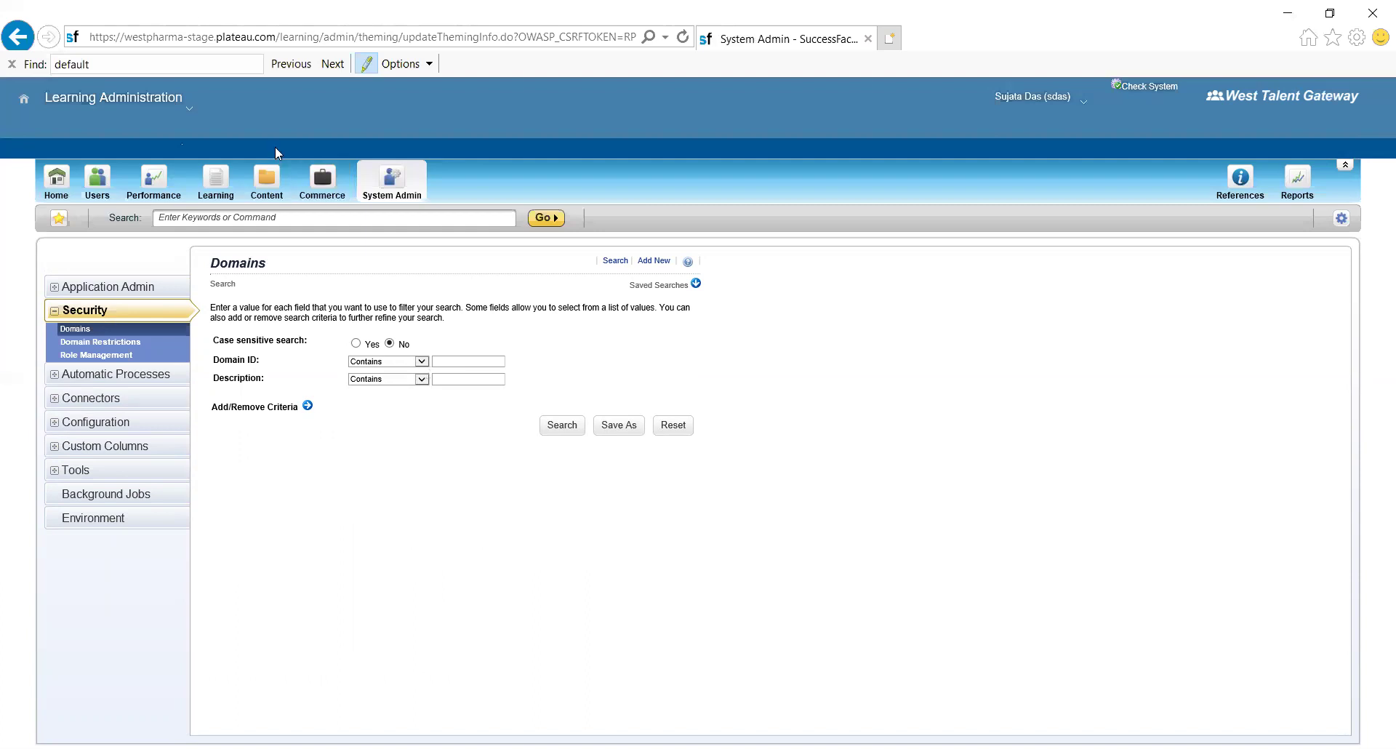
# - Switch from Learning Administration to the Admin Center via Admin Tools
pyautogui.click(188, 111)
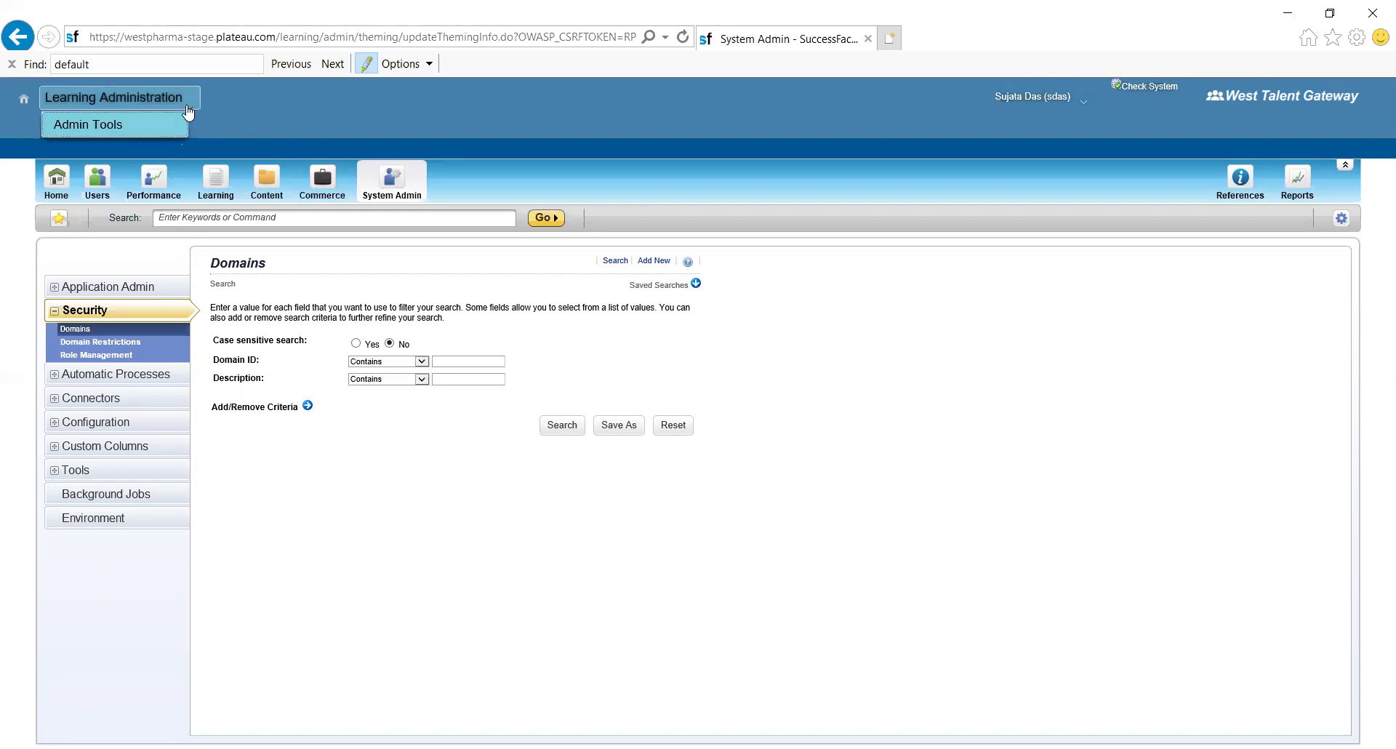
pyautogui.click(125, 123)
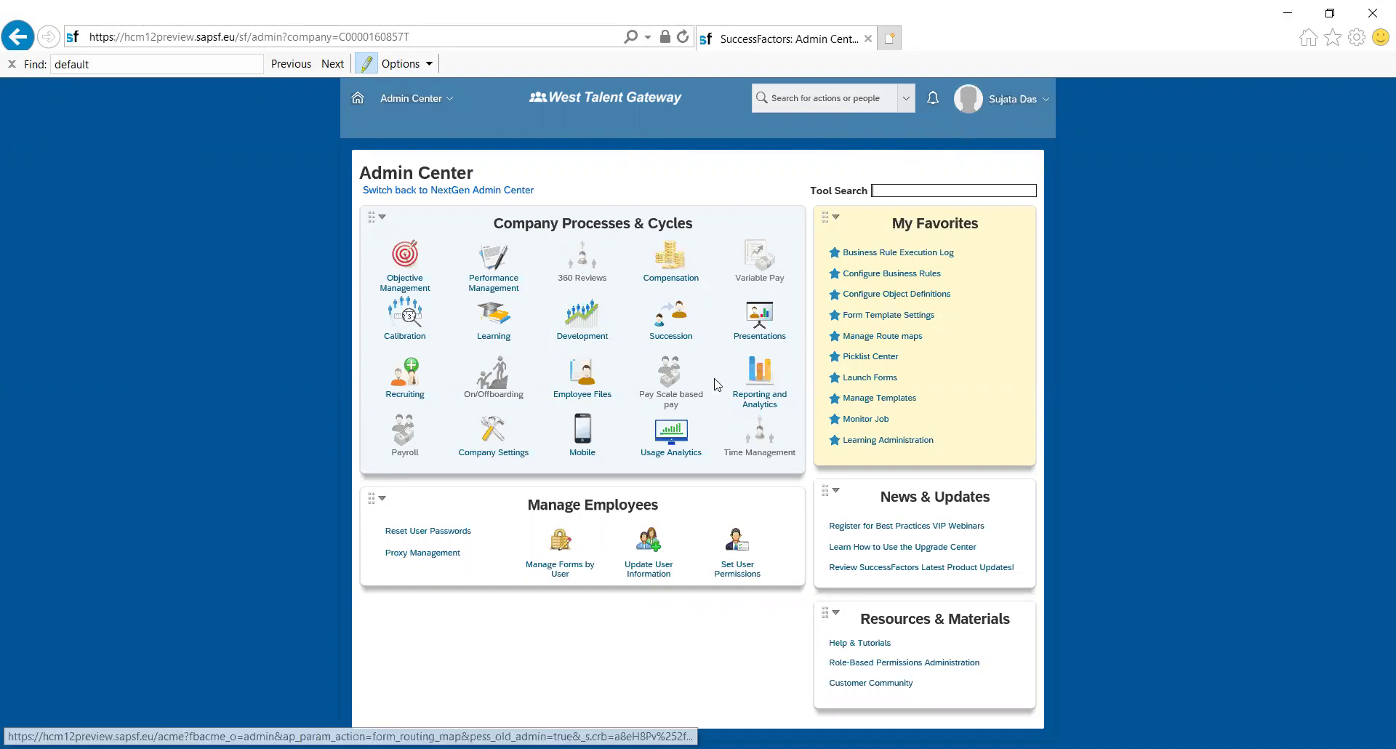
# - Open Learning Administration from the Learning tile's flyout in Admin Center
pyautogui.moveTo(493, 324)
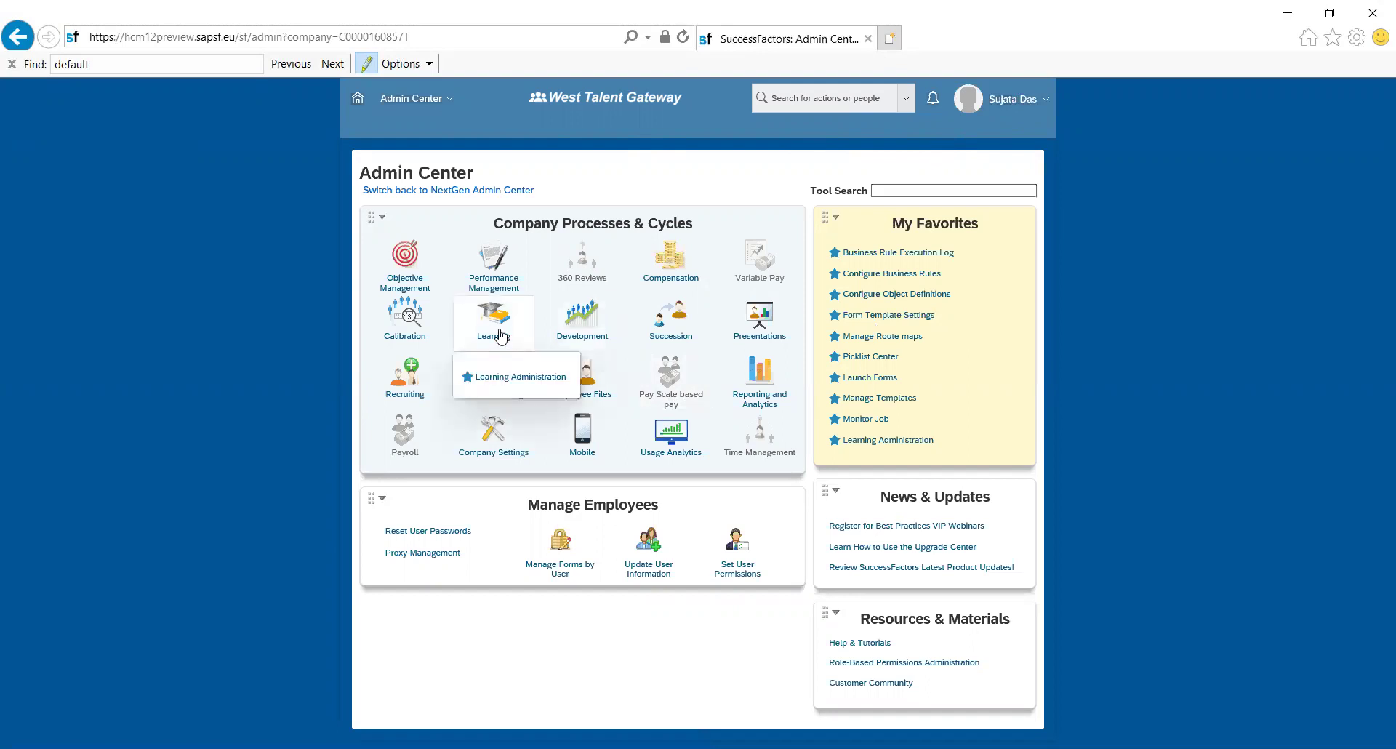
pyautogui.click(503, 381)
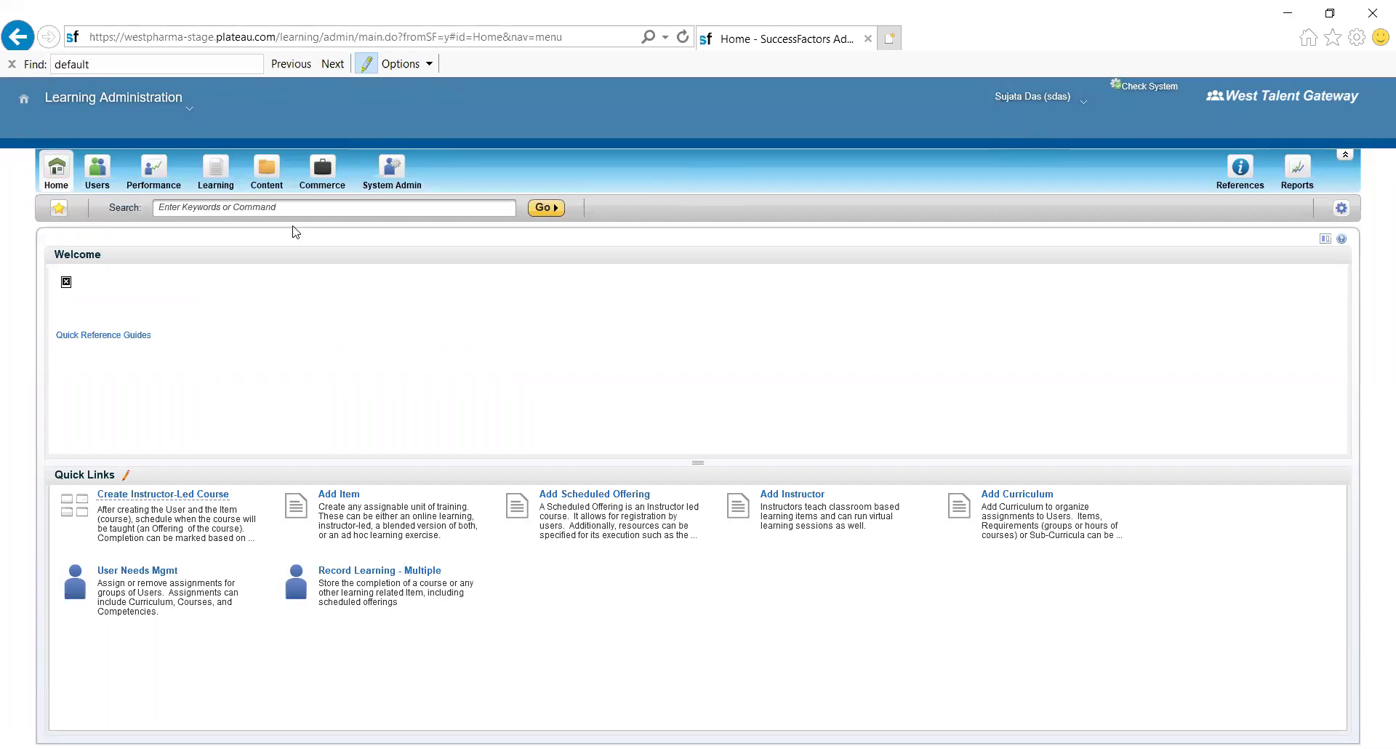
# - Return to the Admin Center home page via Admin Tools in the header dropdown
pyautogui.click(188, 115)
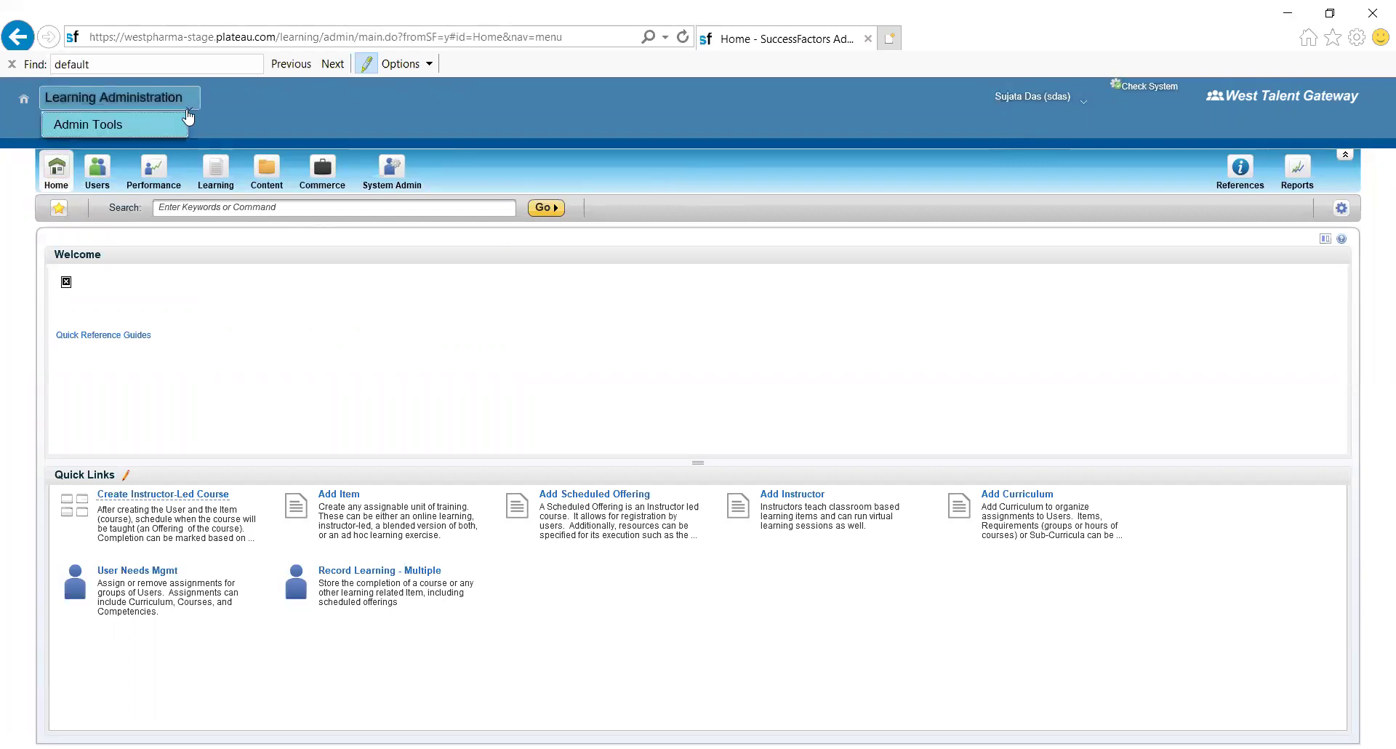
pyautogui.click(107, 125)
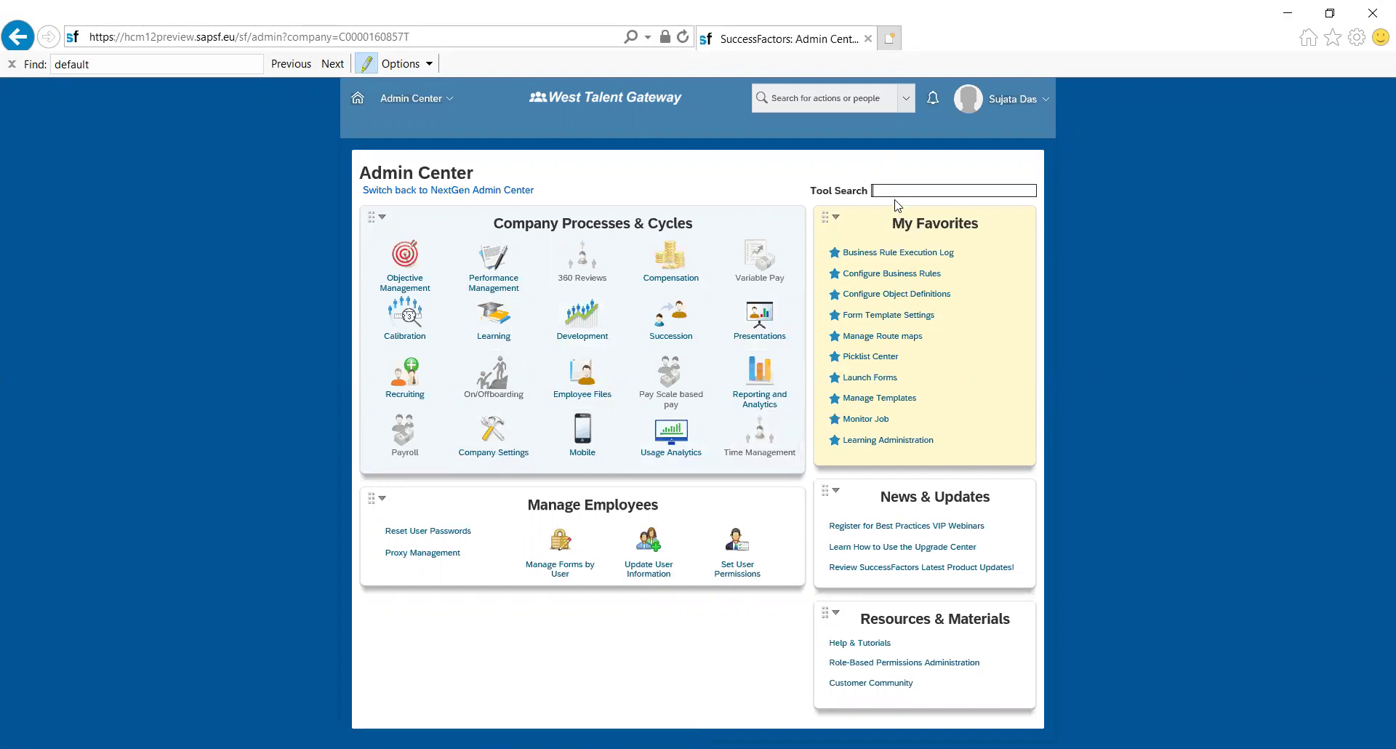
pyautogui.write('manag')
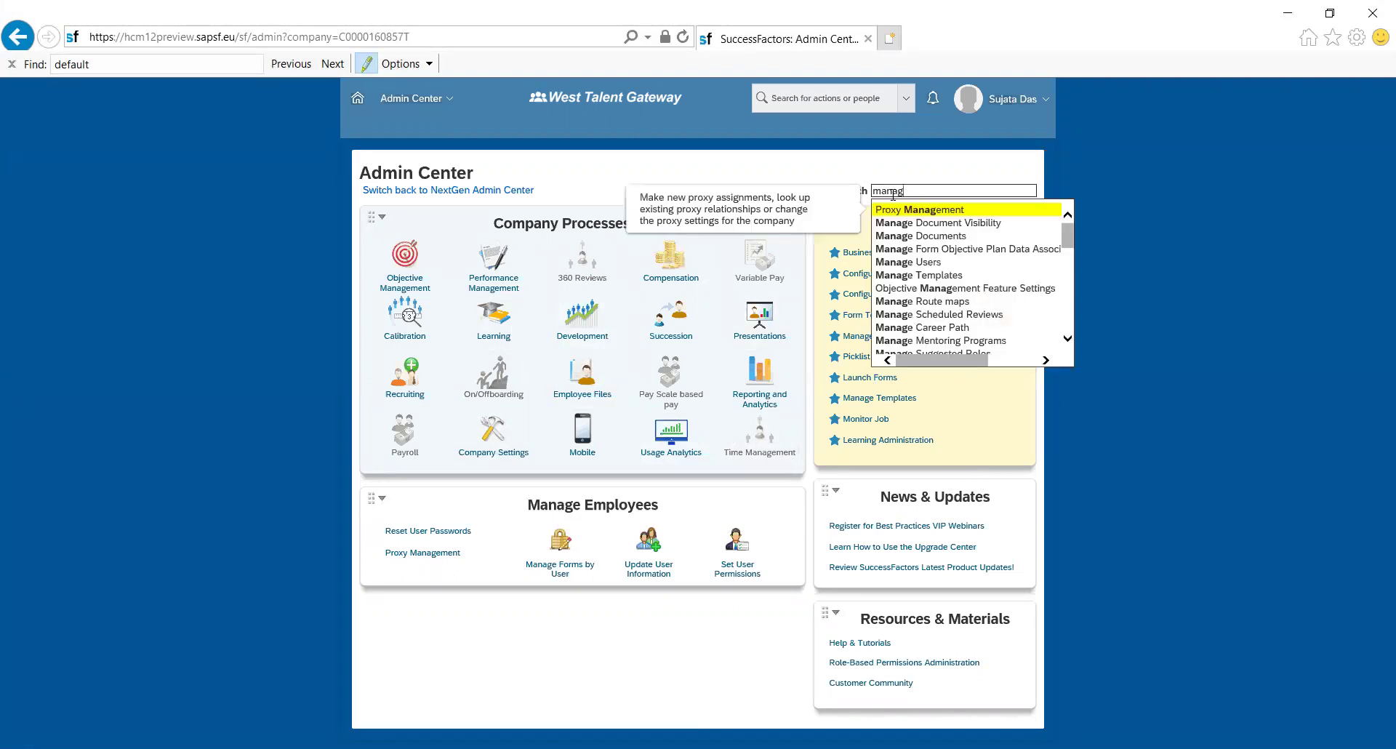
pyautogui.write('e pe')
pyautogui.press('BackSpace')
pyautogui.press('BackSpace')
pyautogui.press('BackSpace')
pyautogui.press('BackSpace')
pyautogui.press('BackSpace')
pyautogui.press('BackSpace')
pyautogui.press('BackSpace')
pyautogui.press('BackSpace')
pyautogui.press('BackSpace')
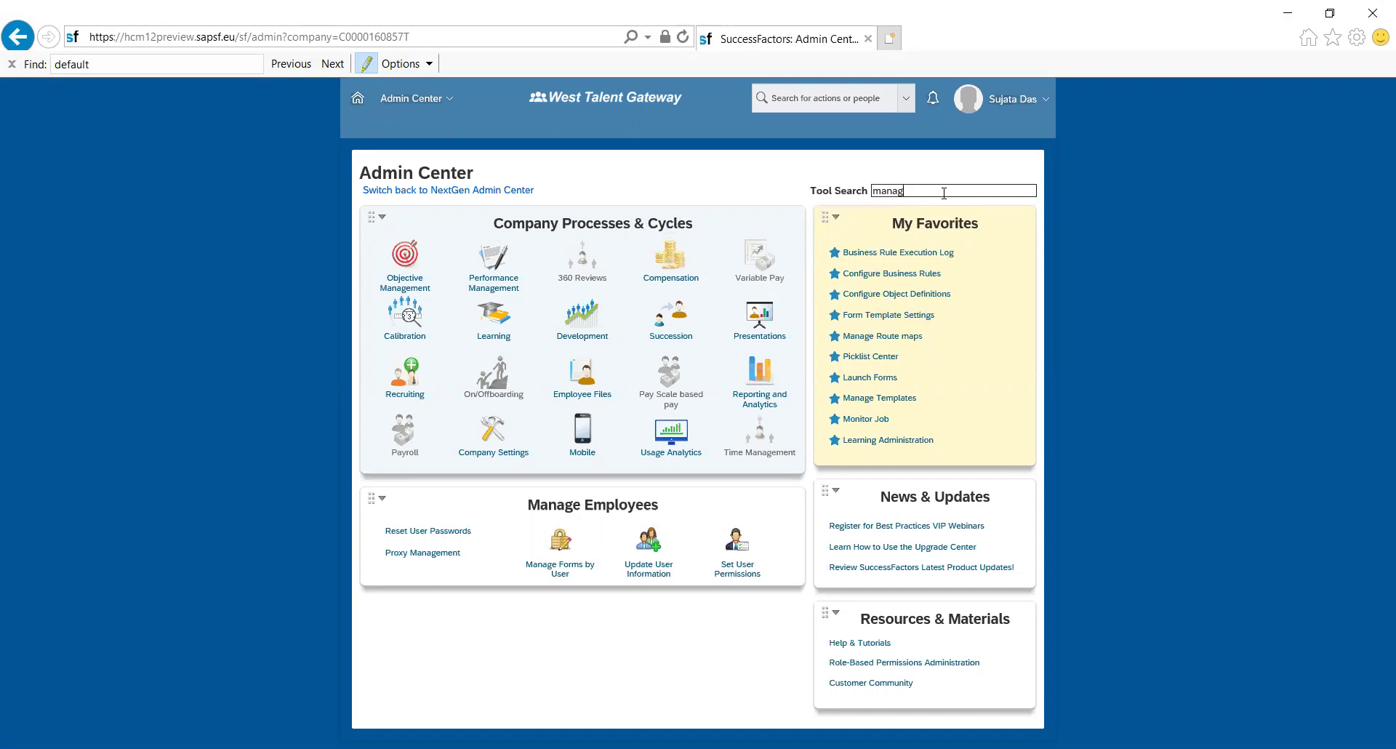
pyautogui.click(800, 98)
pyautogui.write('manage')
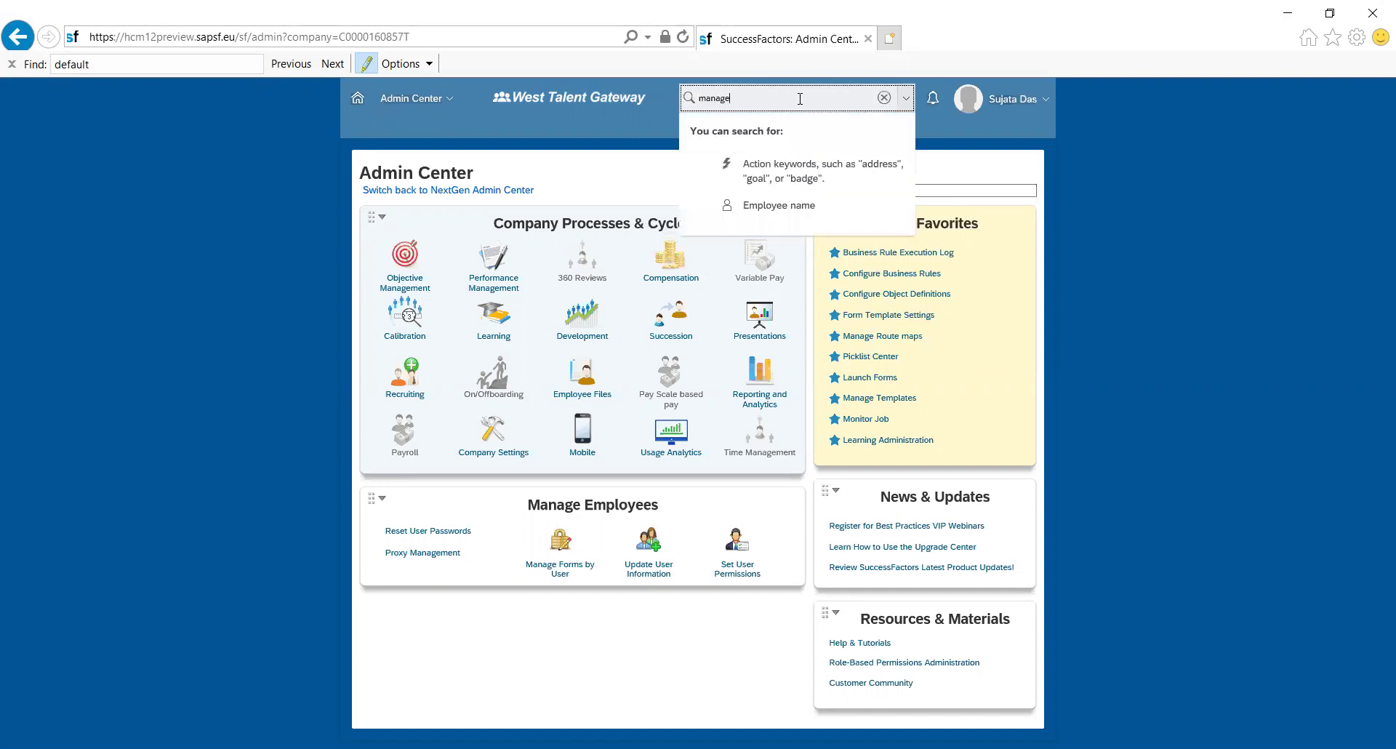
pyautogui.write(' per')
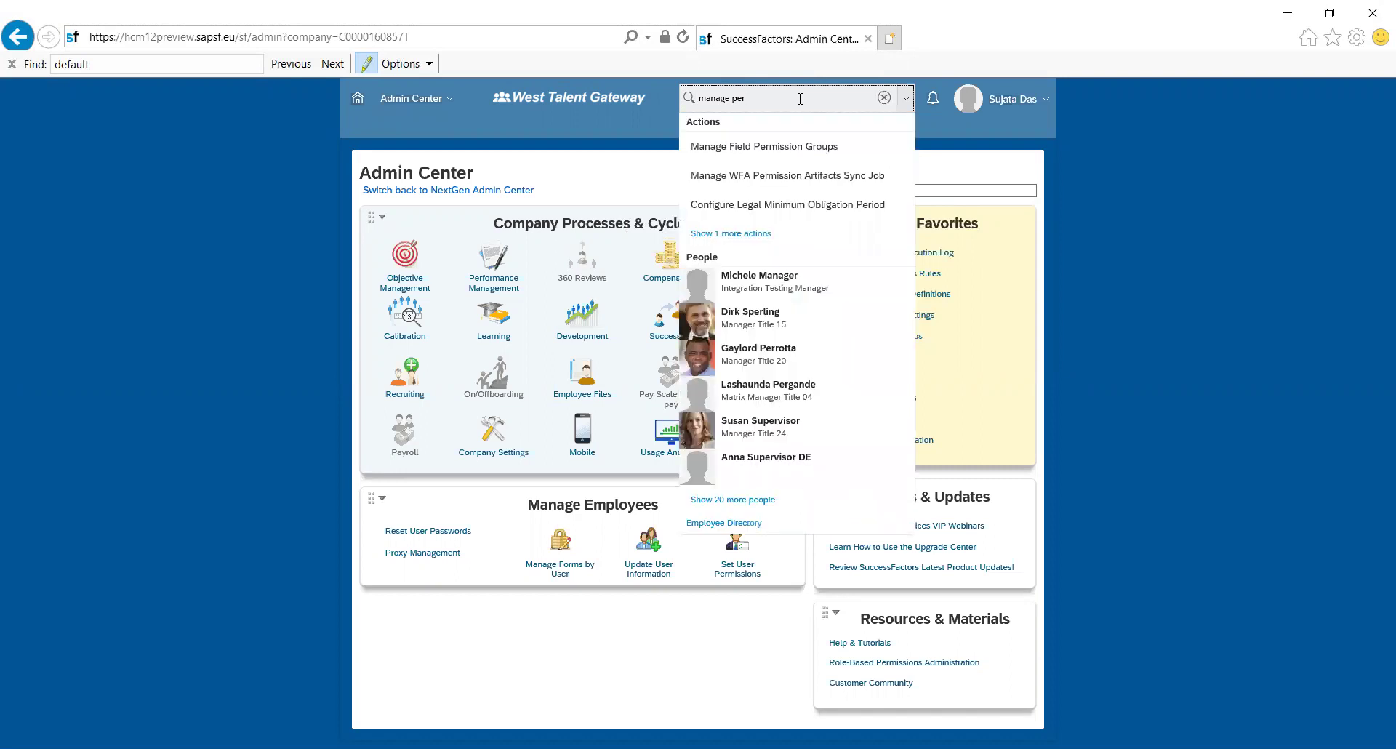
pyautogui.press('BackSpace')
pyautogui.press('BackSpace')
pyautogui.press('BackSpace')
pyautogui.press('BackSpace')
pyautogui.press('BackSpace')
pyautogui.press('BackSpace')
pyautogui.press('BackSpace')
pyautogui.press('BackSpace')
pyautogui.press('BackSpace')
pyautogui.press('BackSpace')
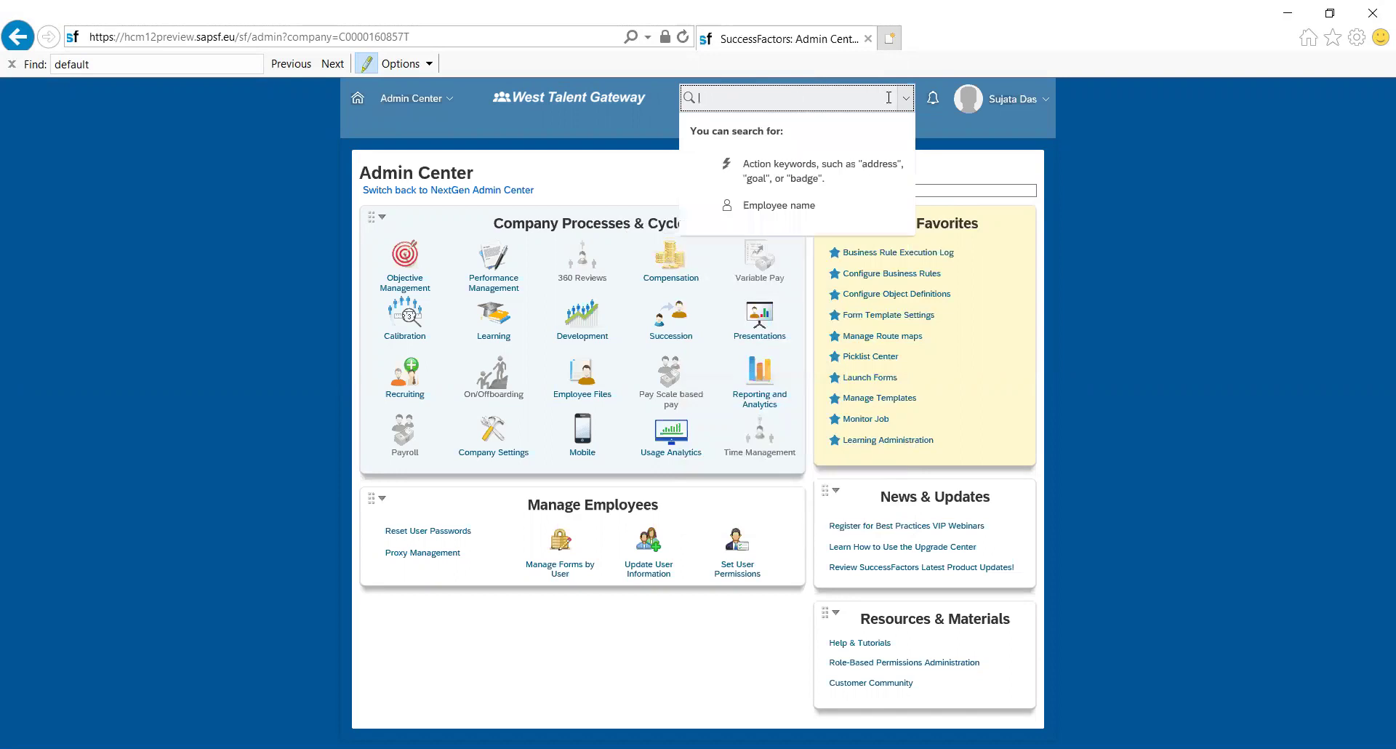
pyautogui.click(1133, 211)
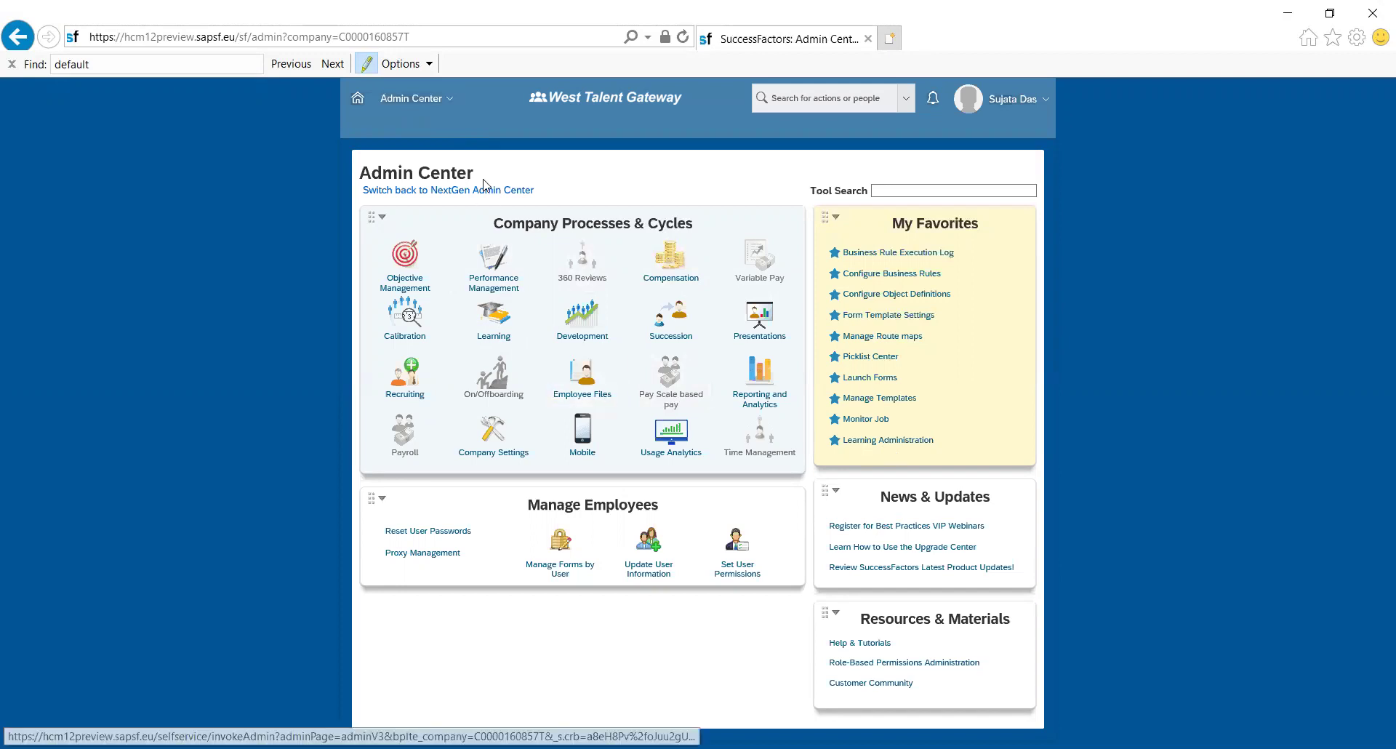
# - Review the Admin Center module list, then go to Learning Administration from My Favorites
pyautogui.click(450, 103)
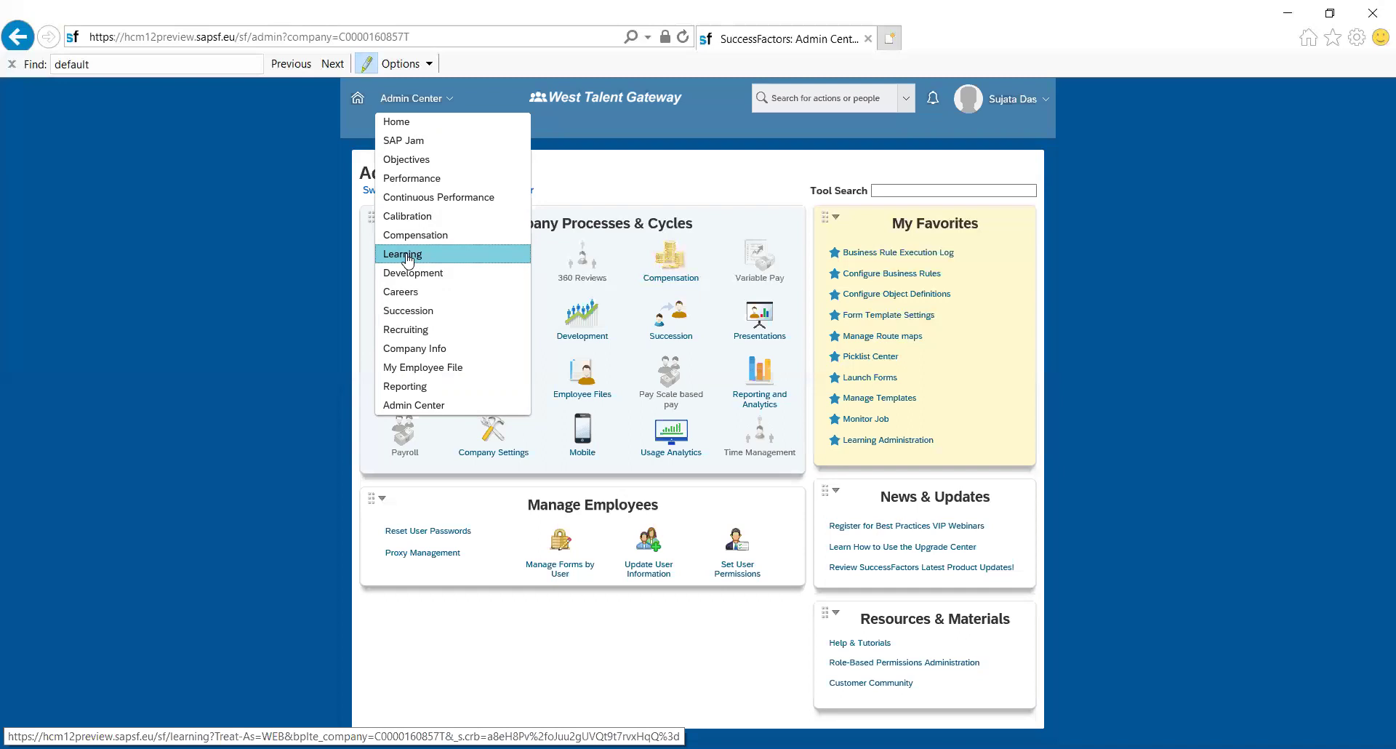
pyautogui.click(910, 442)
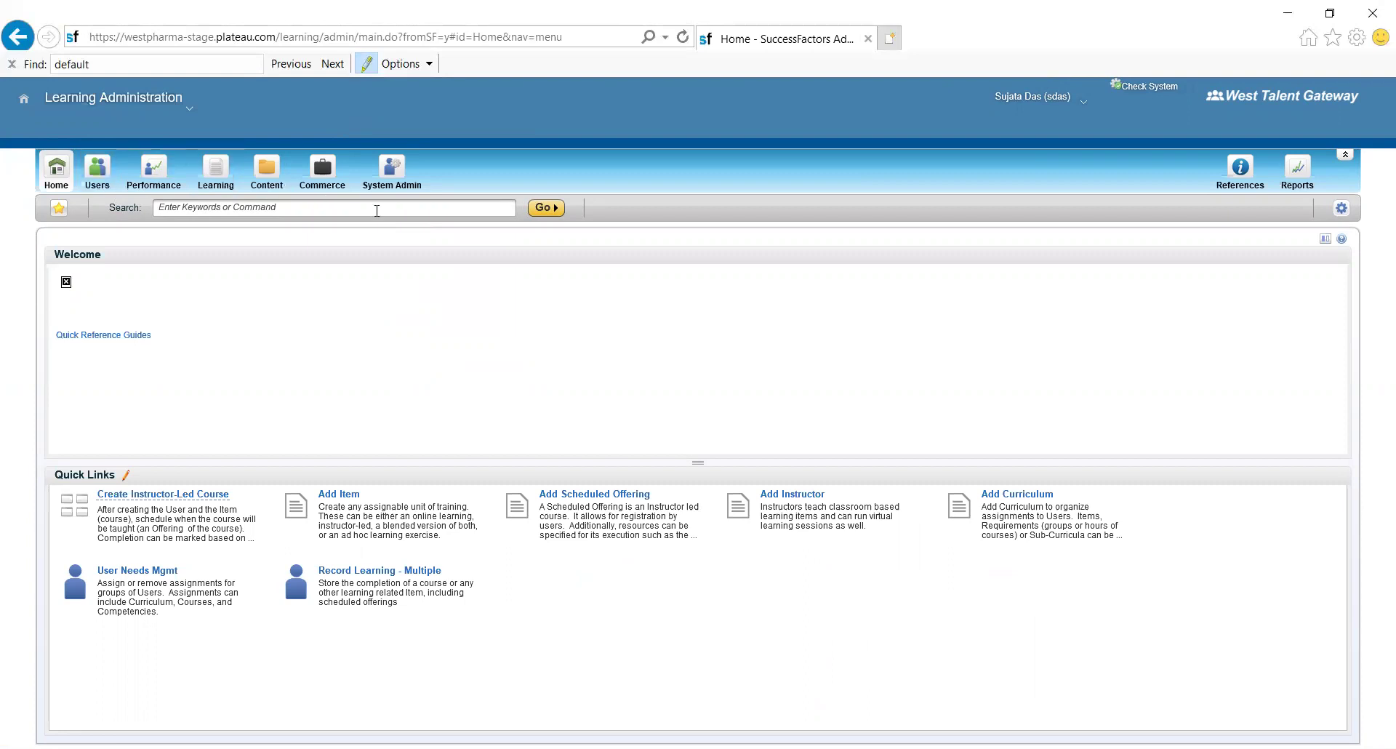
# - In System Admin, expand Security and open Application Admin's Admin Management search page
pyautogui.click(390, 164)
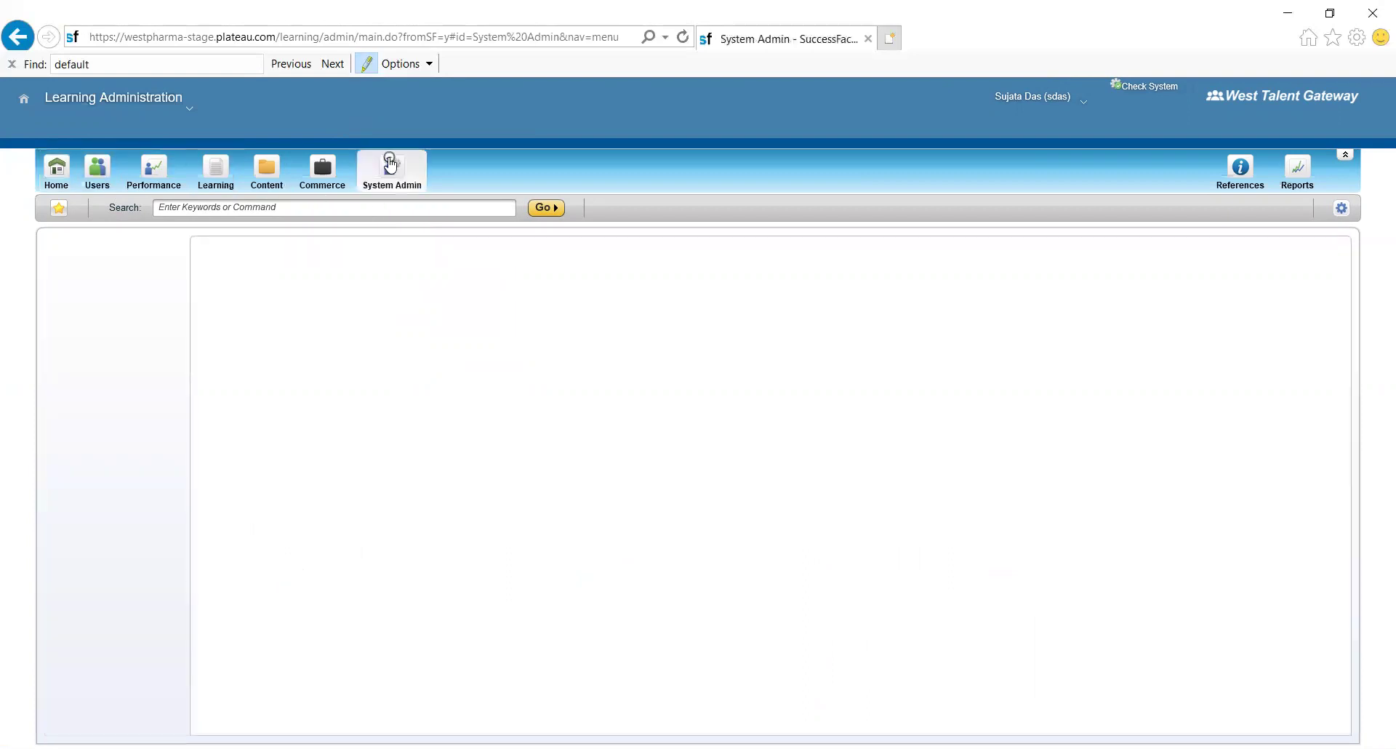
pyautogui.click(77, 371)
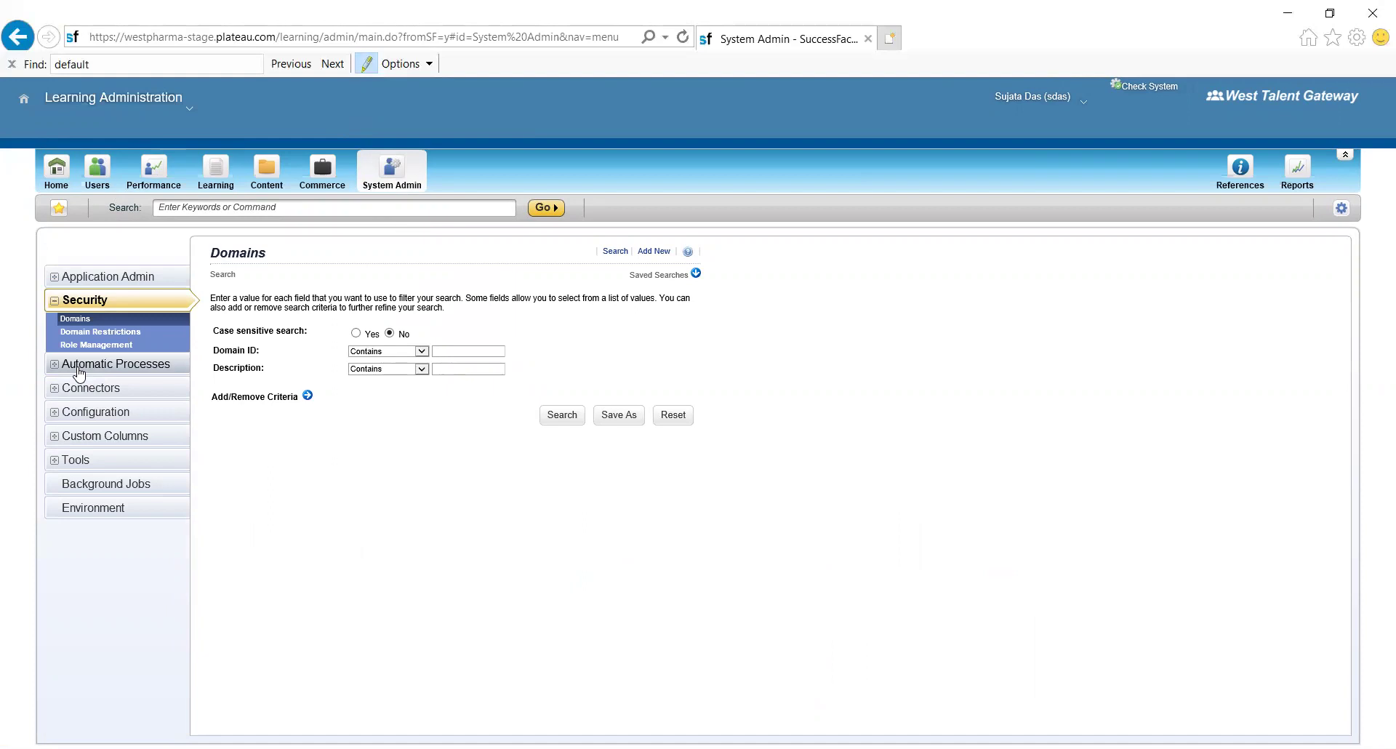
pyautogui.click(99, 275)
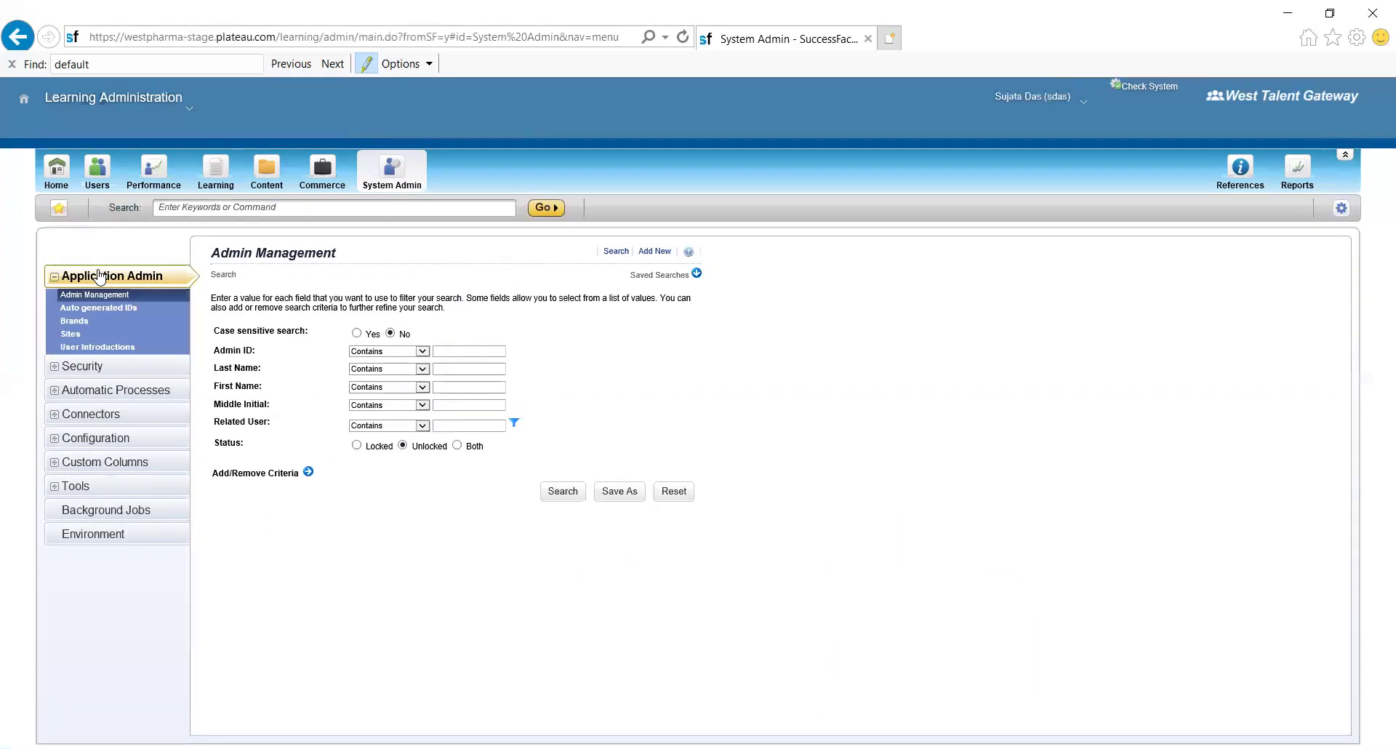